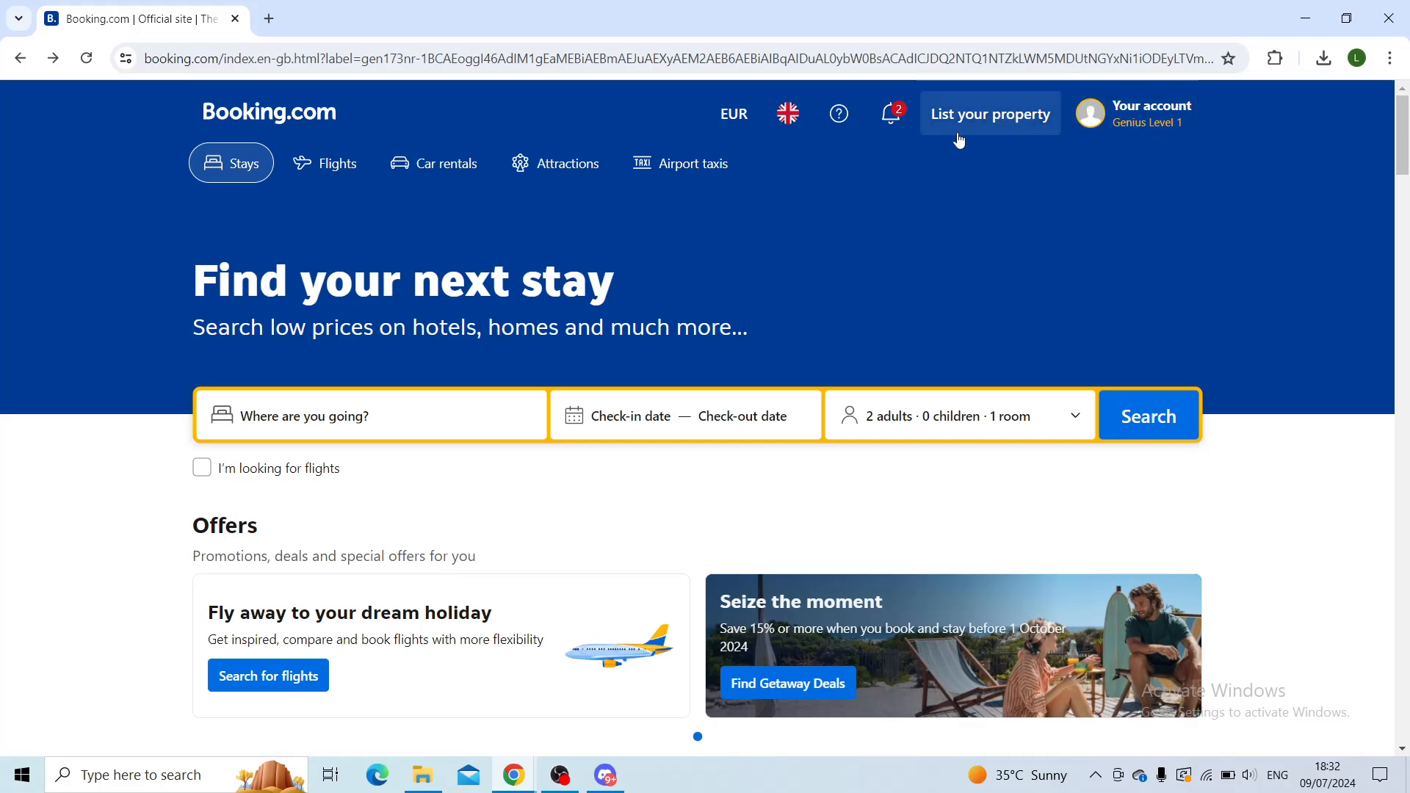
- Open the property listing page and start a new property registration
click(1008, 117)
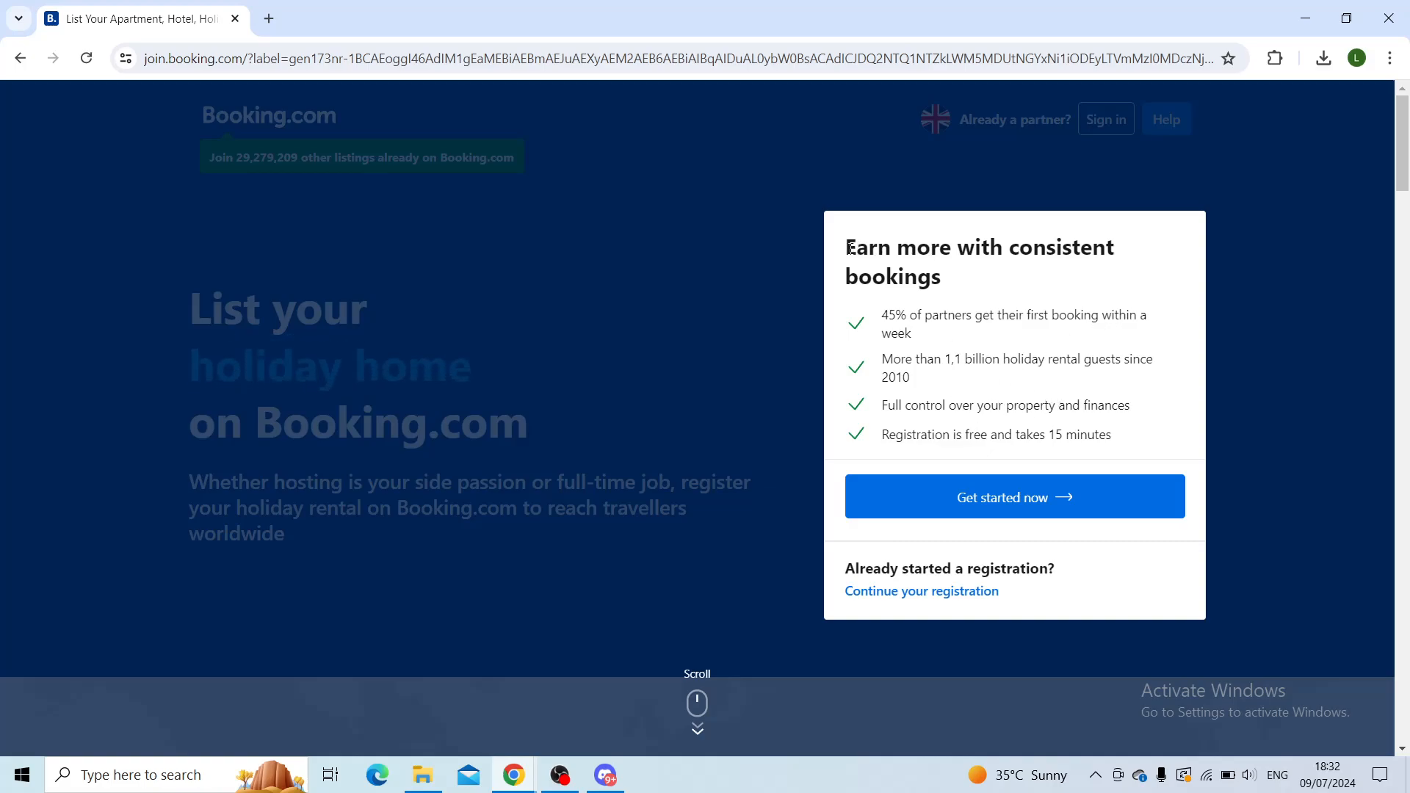
drag(850, 248, 954, 277)
click(954, 278)
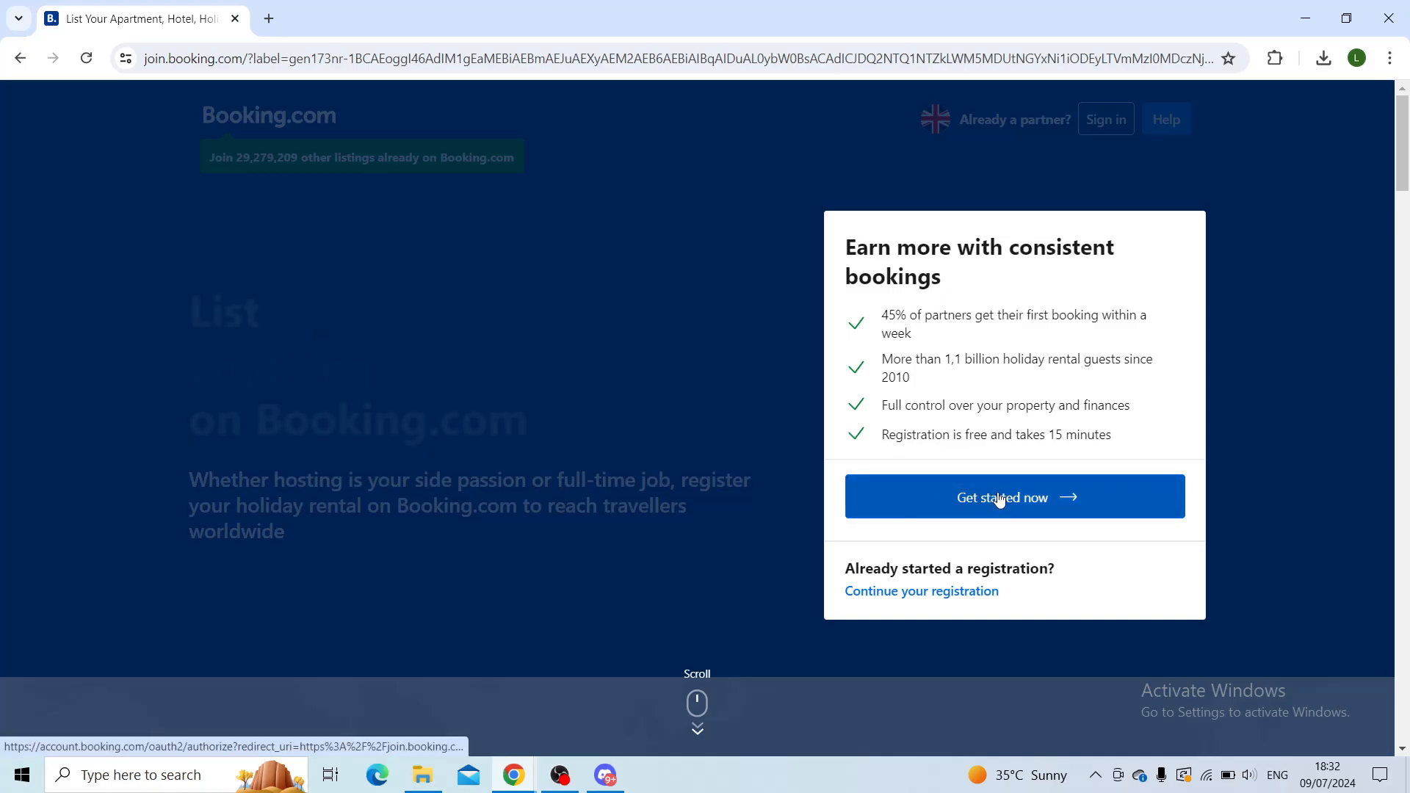
click(1053, 502)
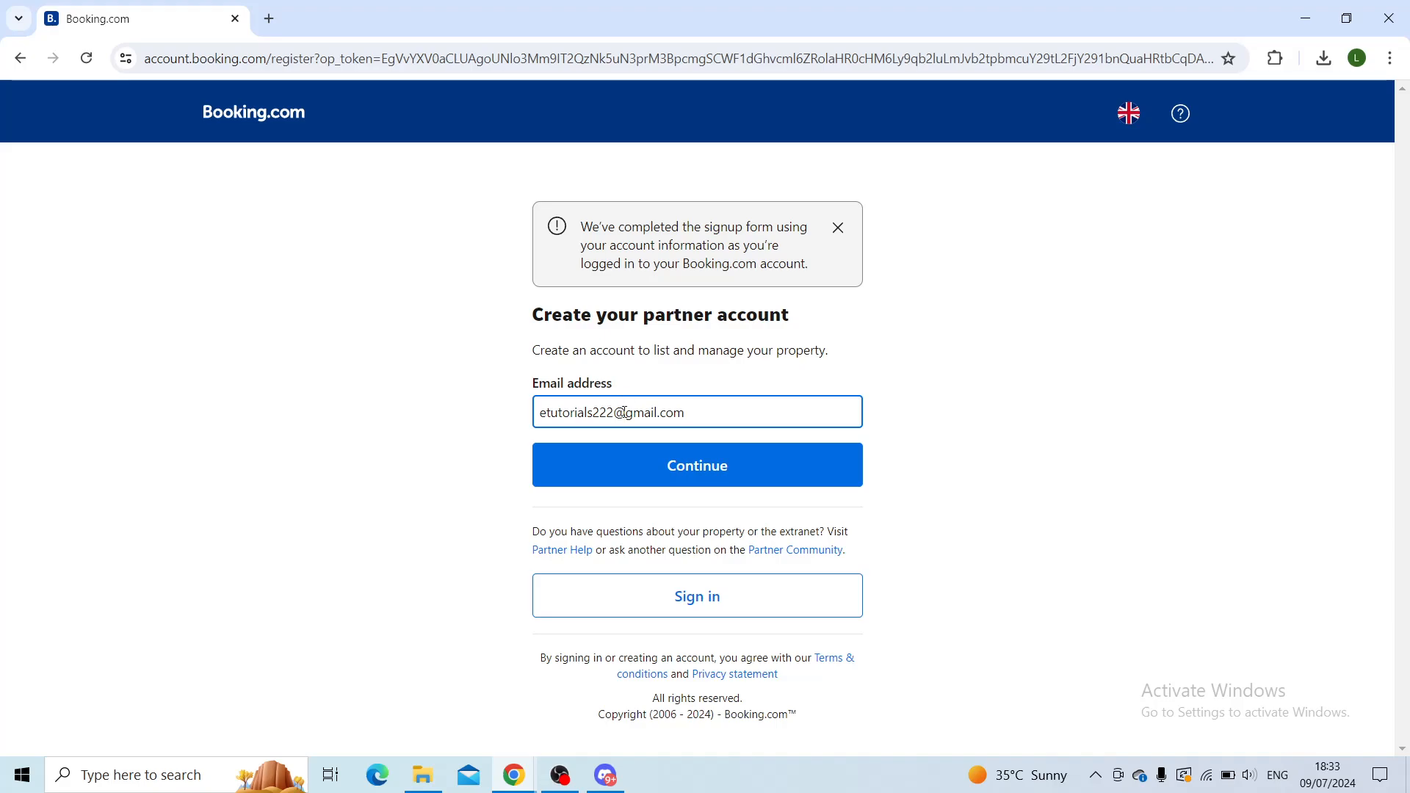
- Create the partner account with the email address, contact name, phone number and account password, and read the email verification notice
click(635, 458)
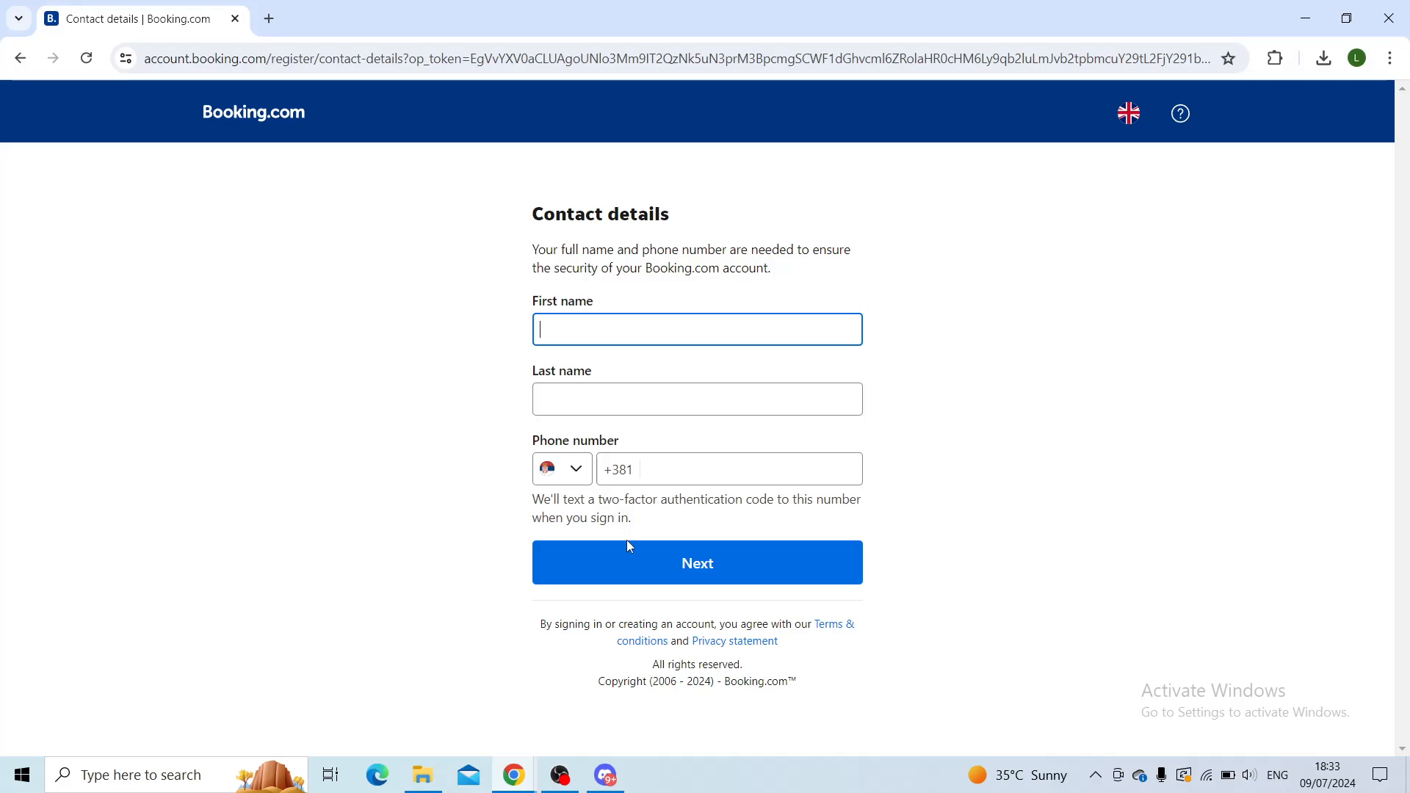
click(644, 572)
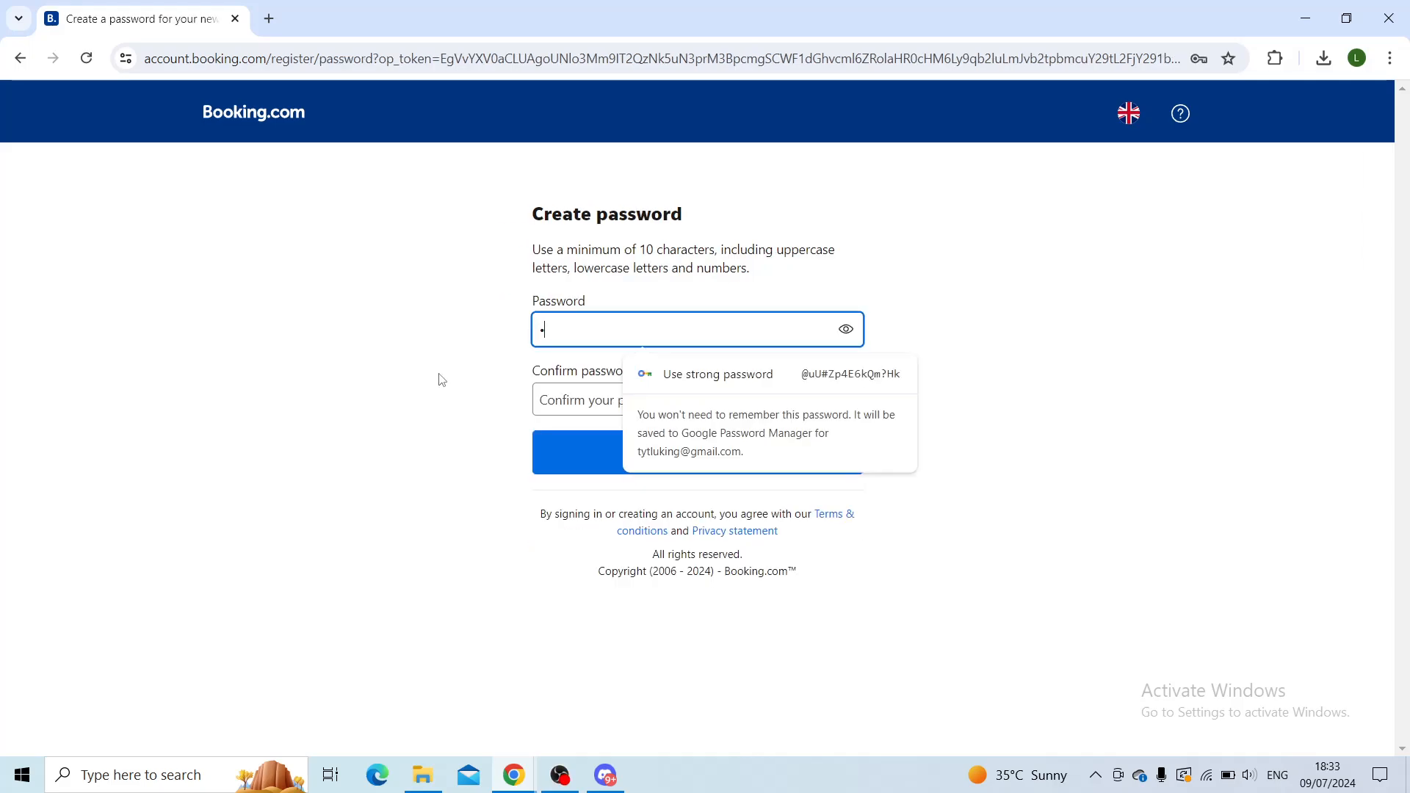
key(BackSpace)
click(507, 359)
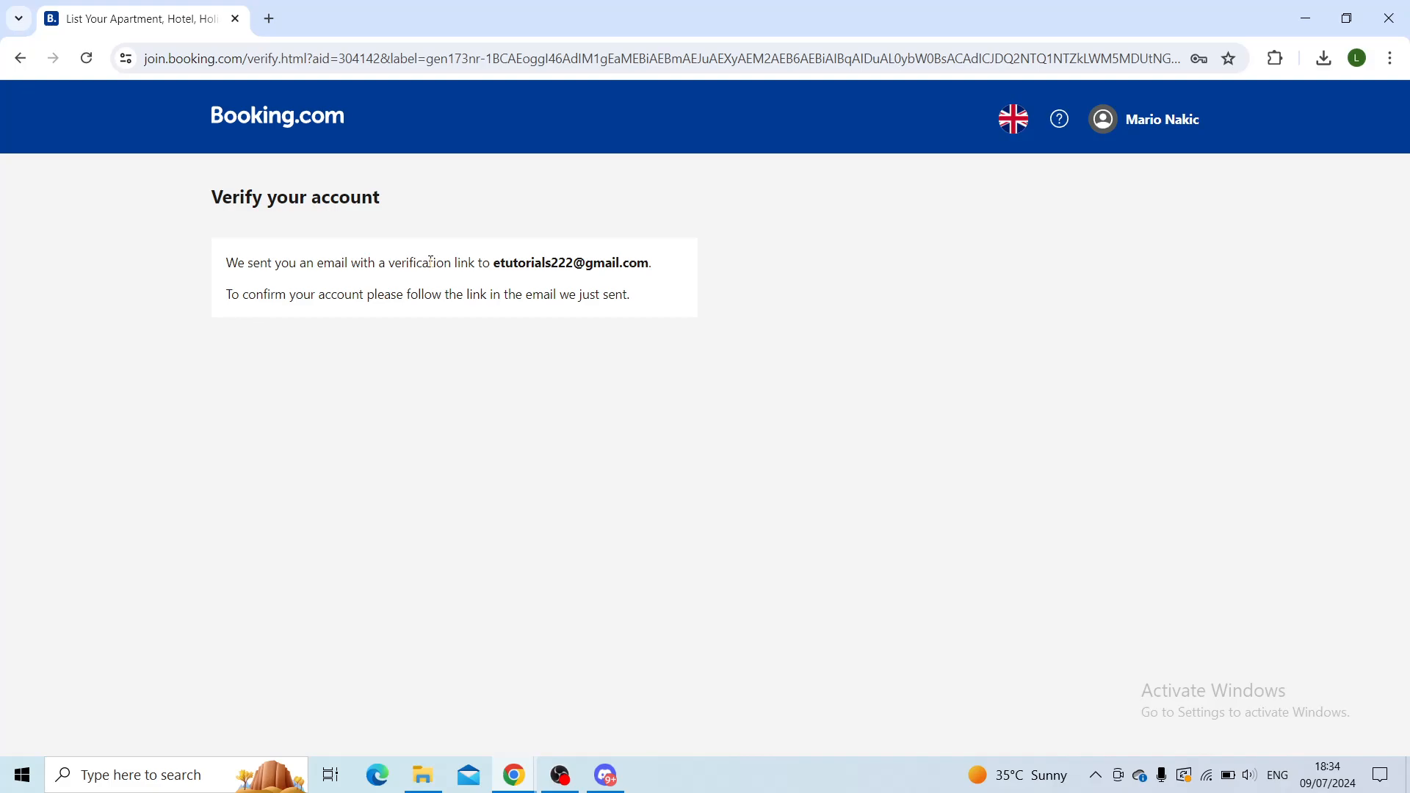
drag(430, 262, 650, 263)
click(650, 263)
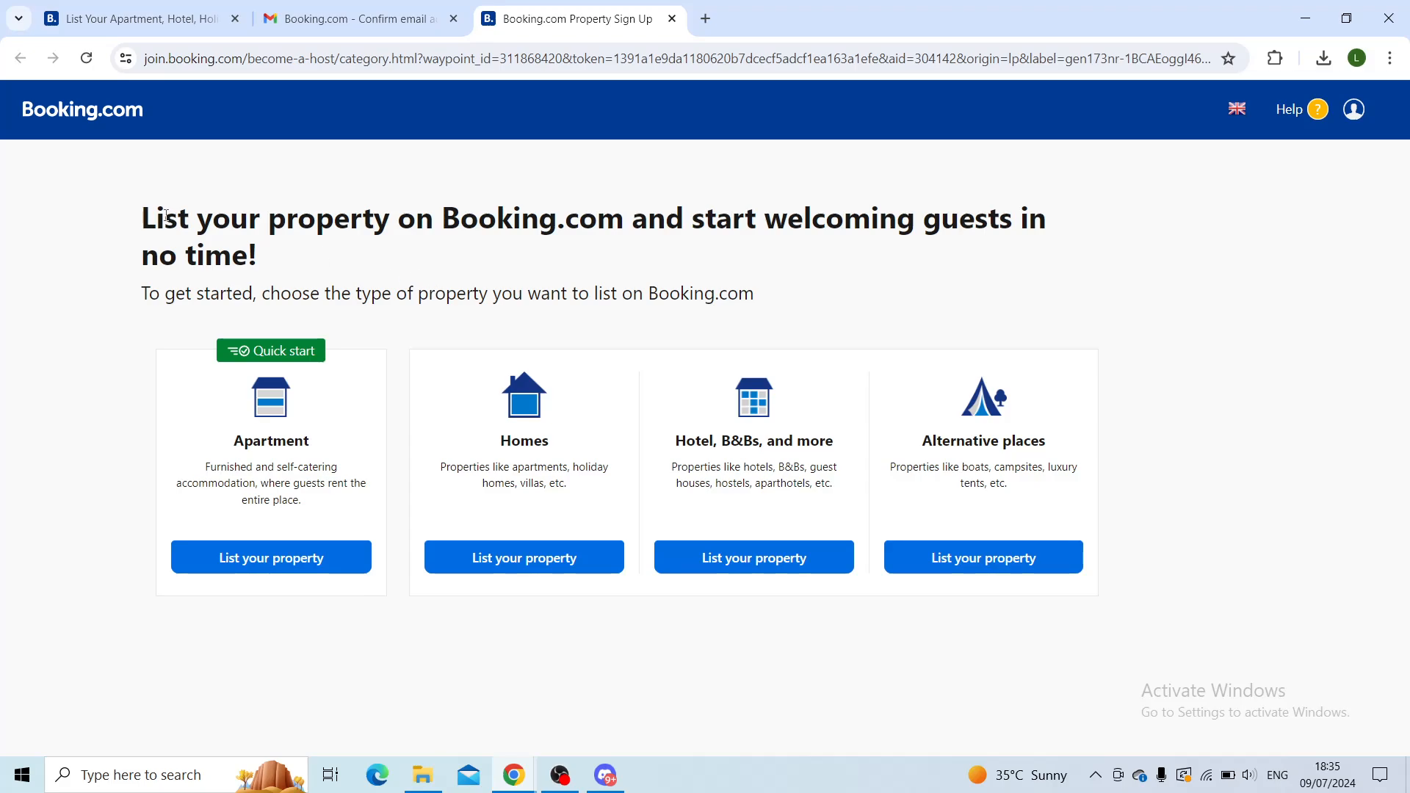
- Choose one apartment where guests book the entire place as the property type, and state that it isn't listed on any other websites
drag(166, 215, 415, 207)
click(414, 205)
click(278, 562)
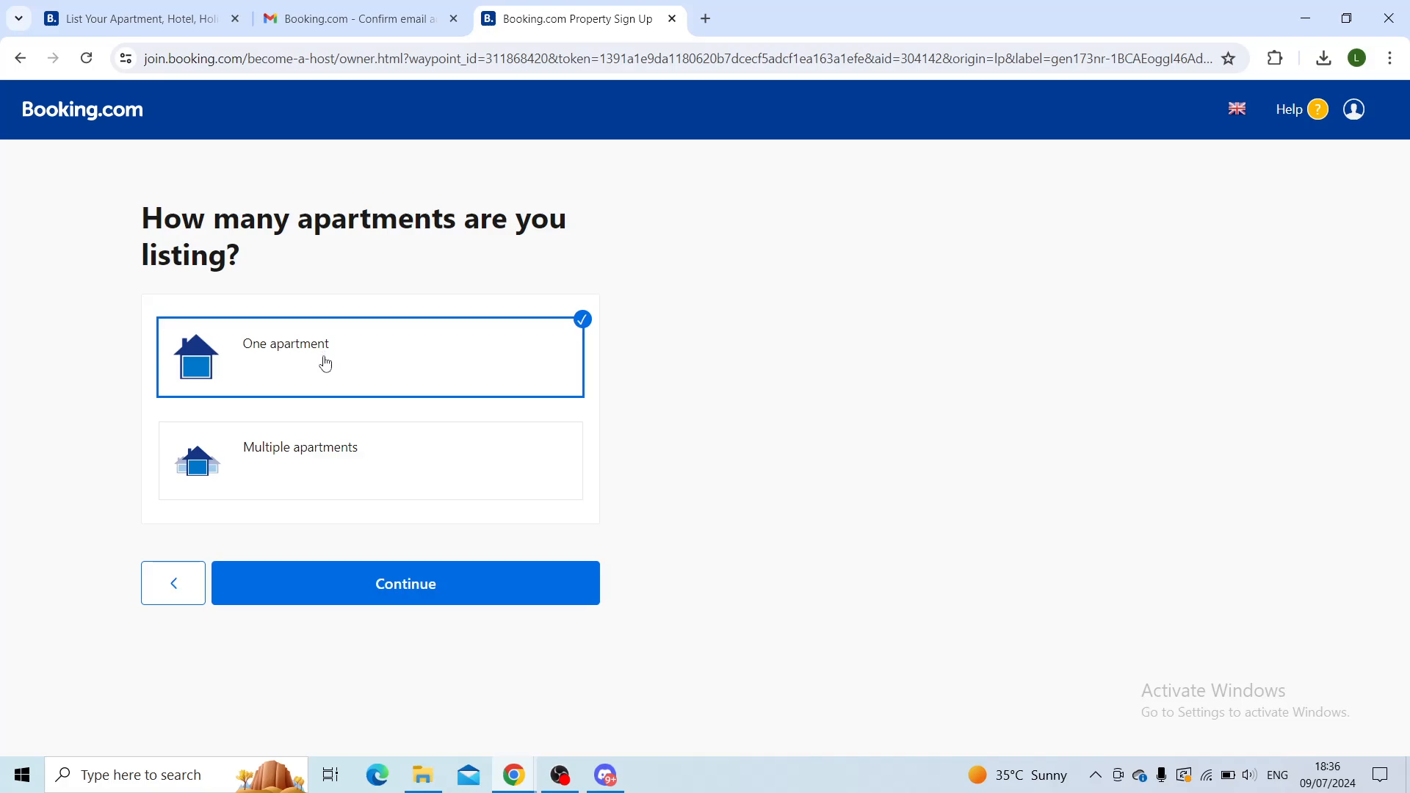
click(367, 583)
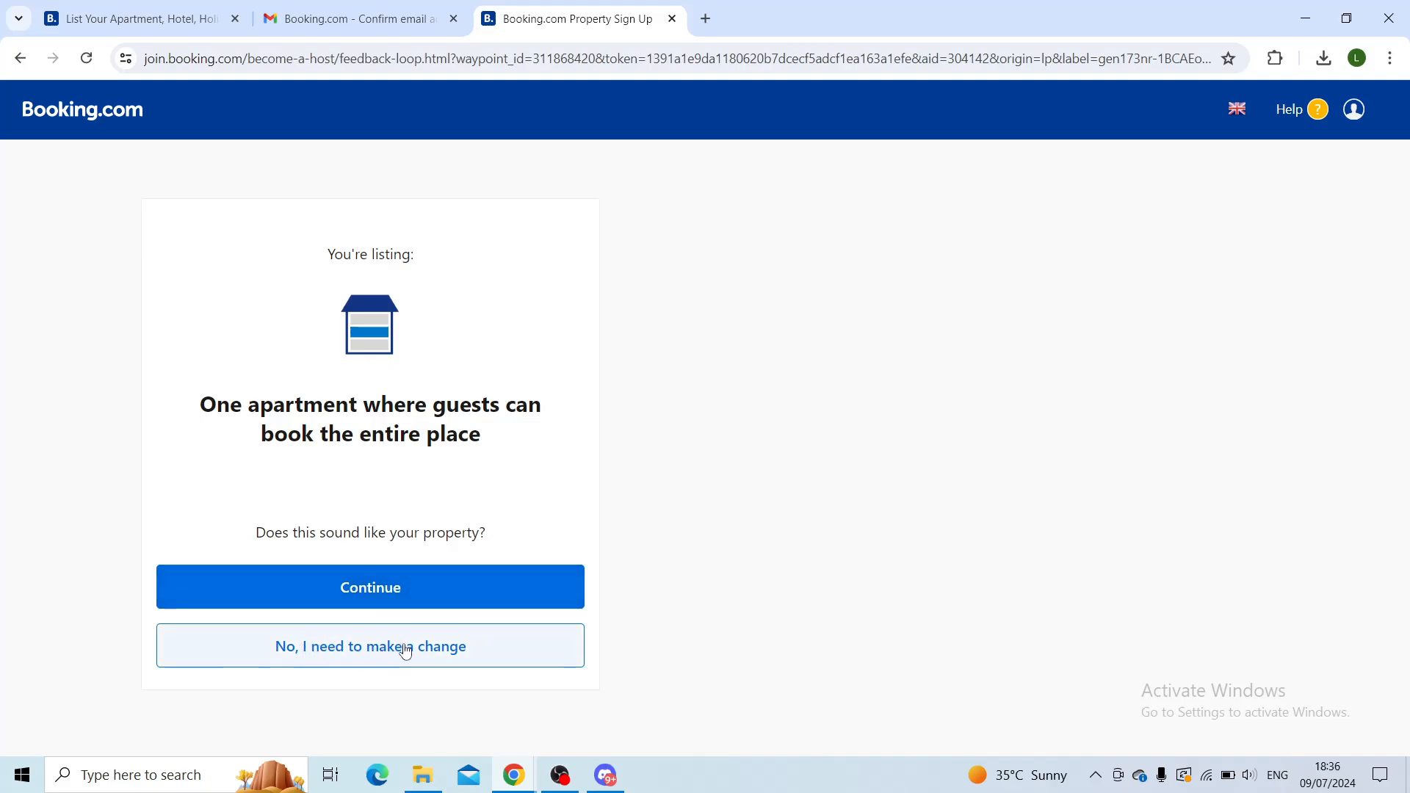
click(438, 593)
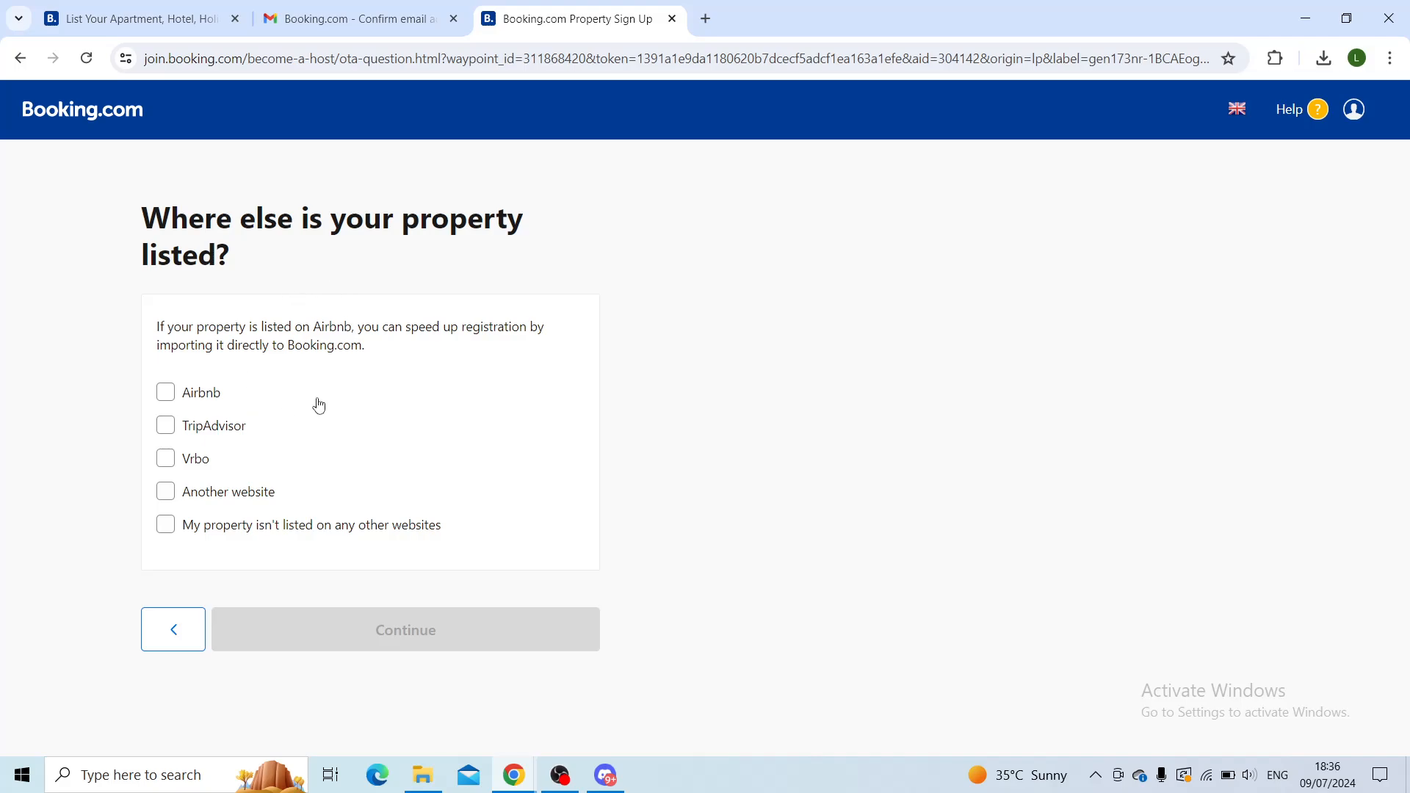
click(168, 531)
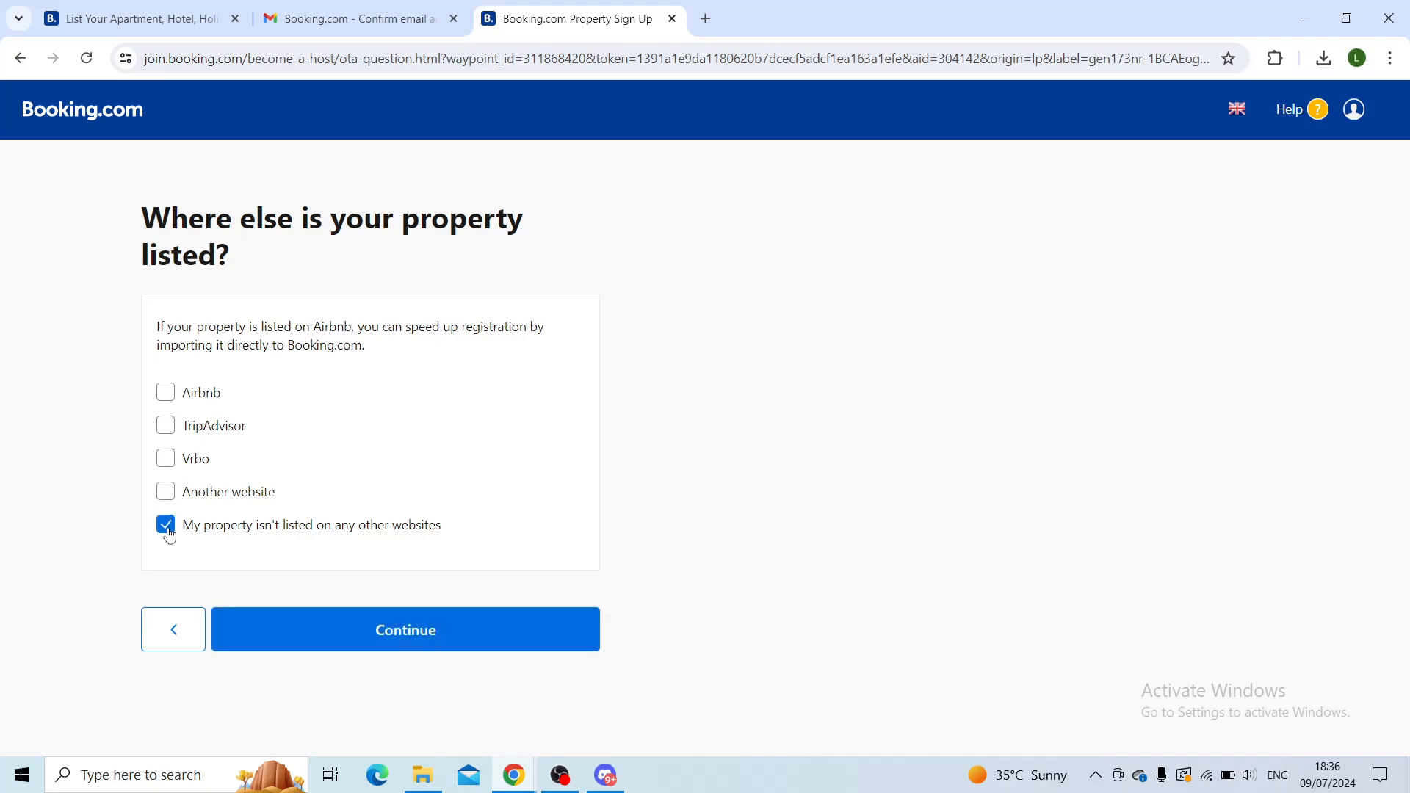
click(410, 617)
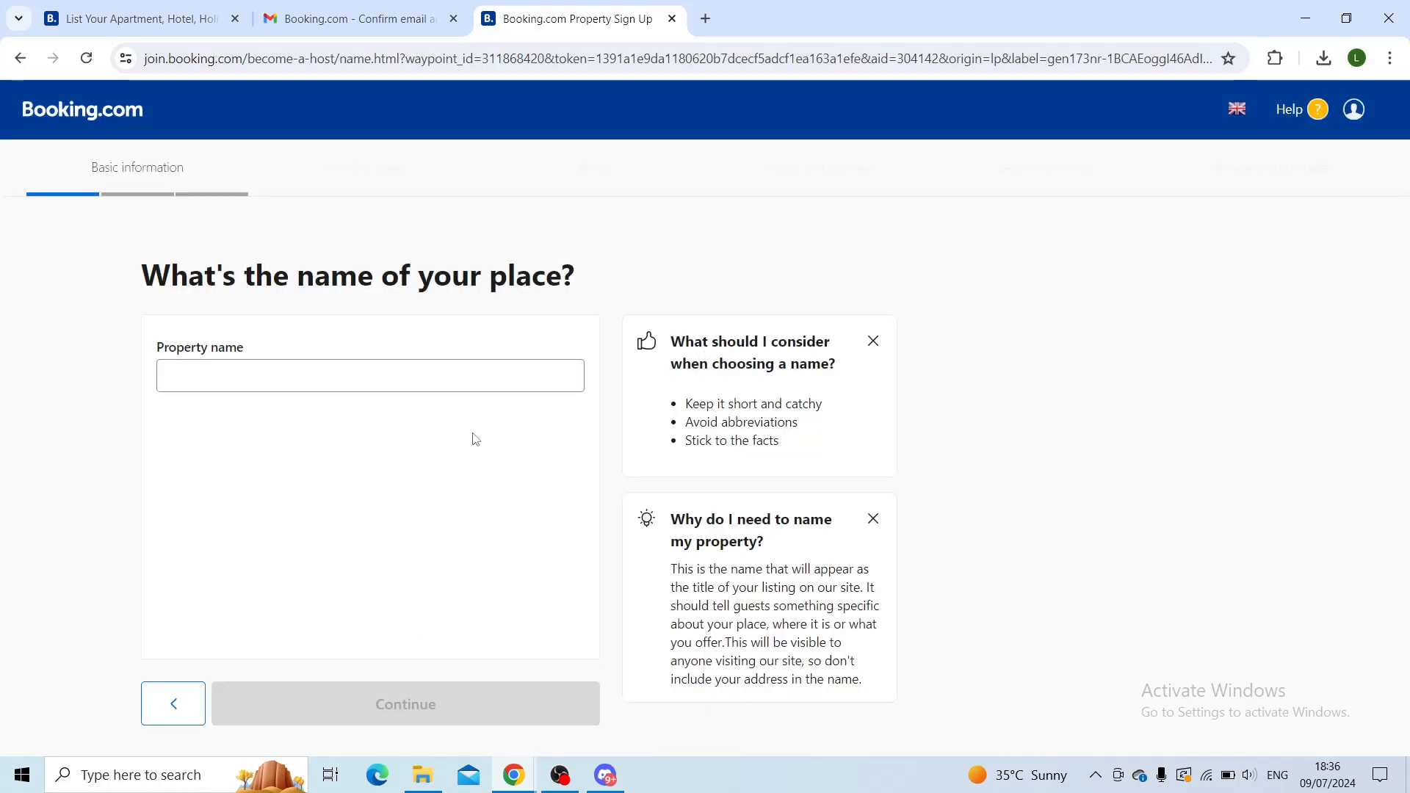
- Name the property "Cosy apartment" and continue to the address page
click(444, 376)
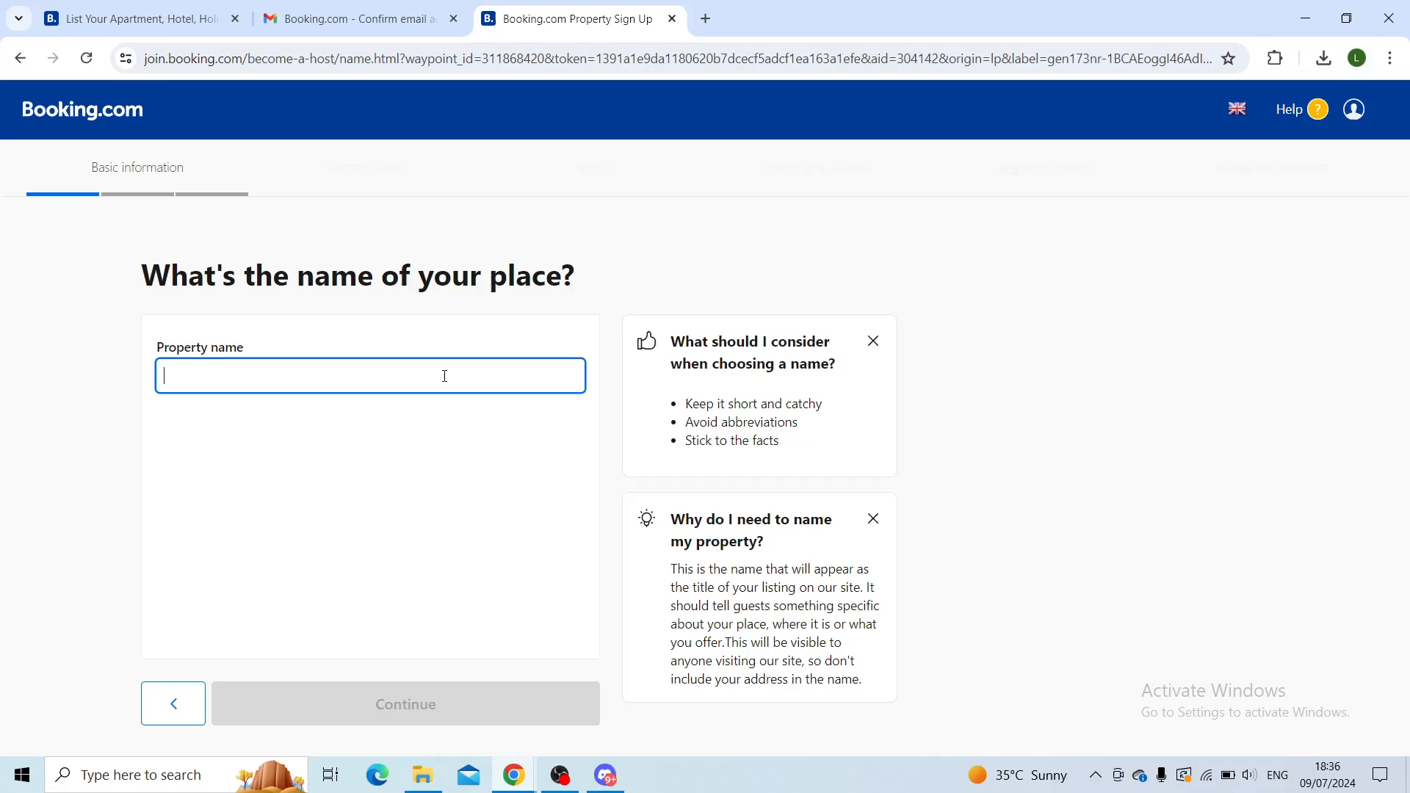
text(C)
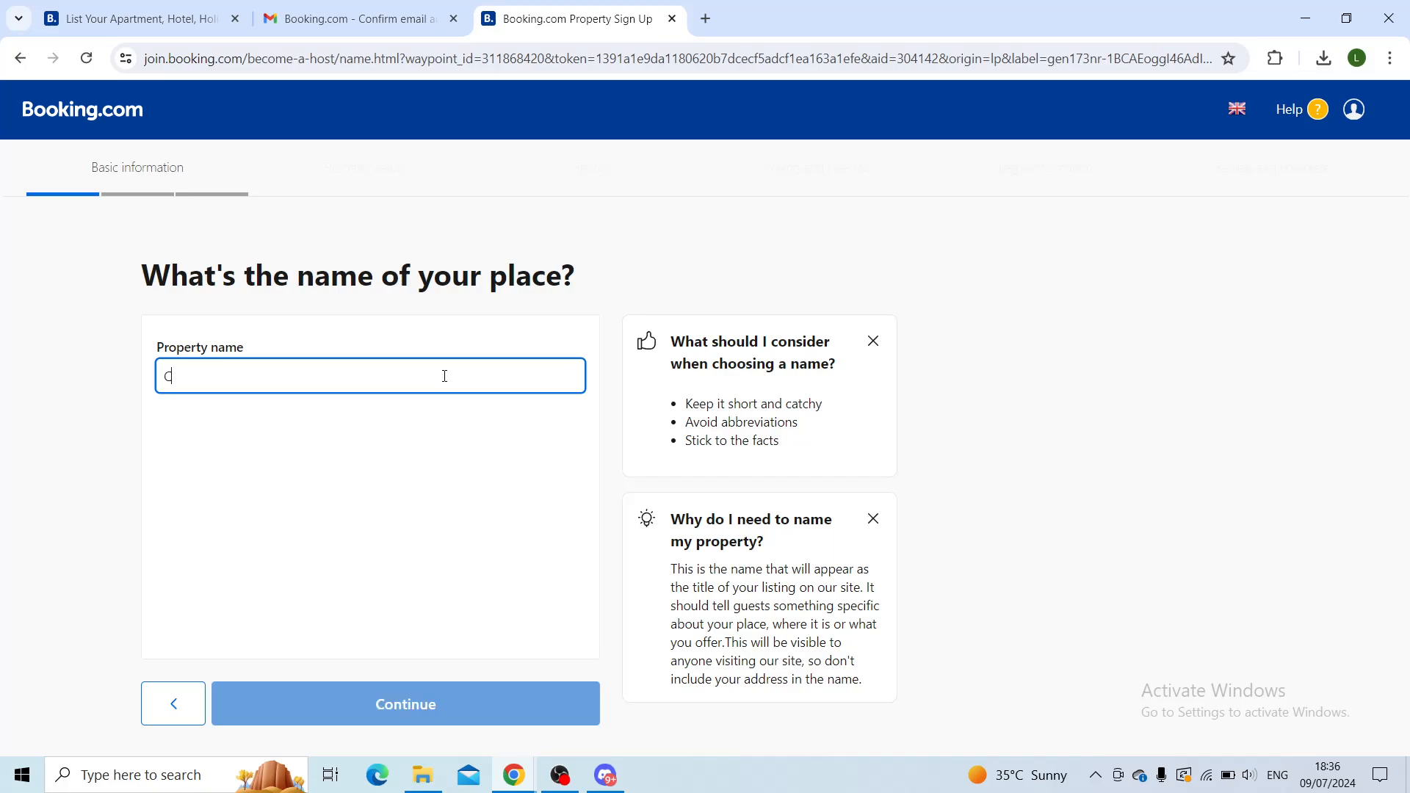
text(osy )
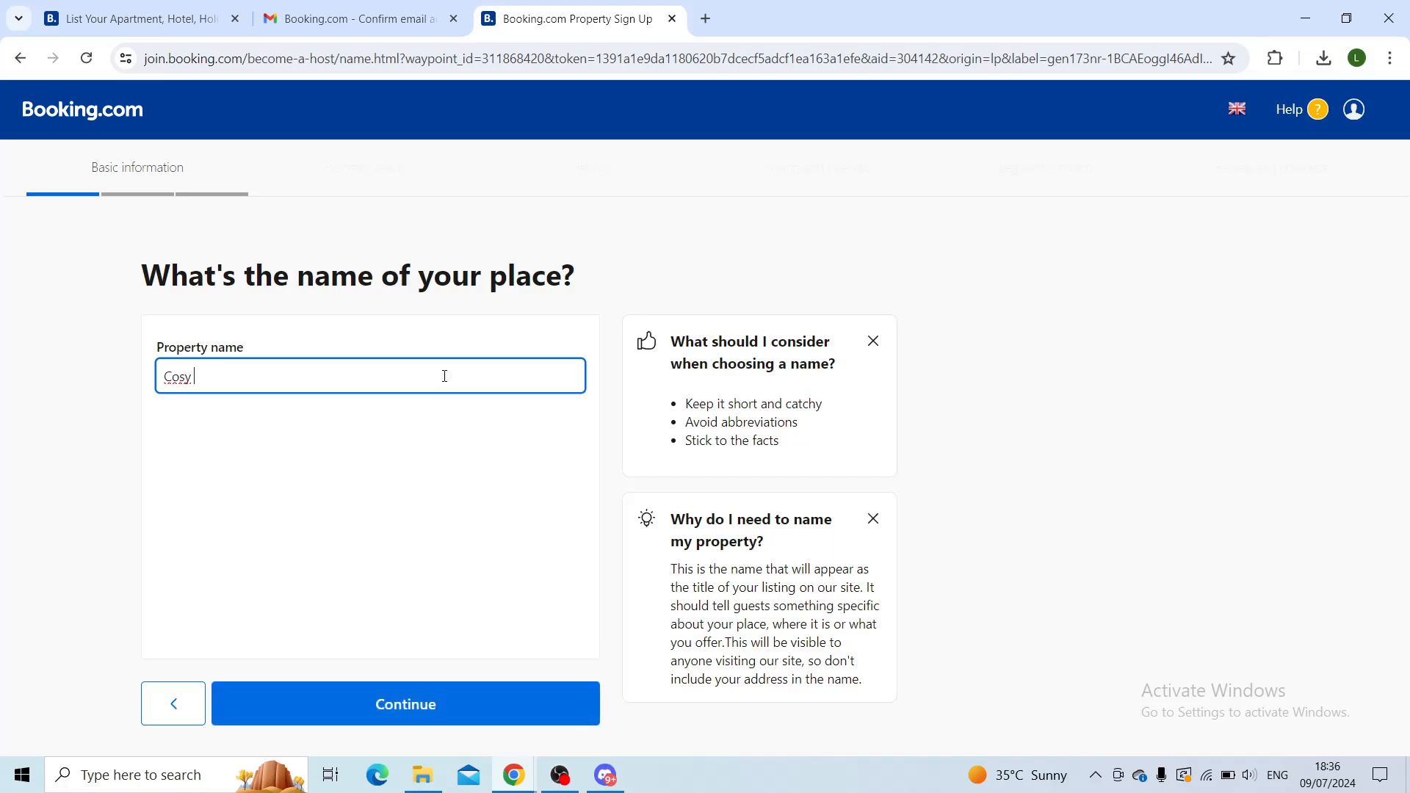
text(apartment)
click(401, 693)
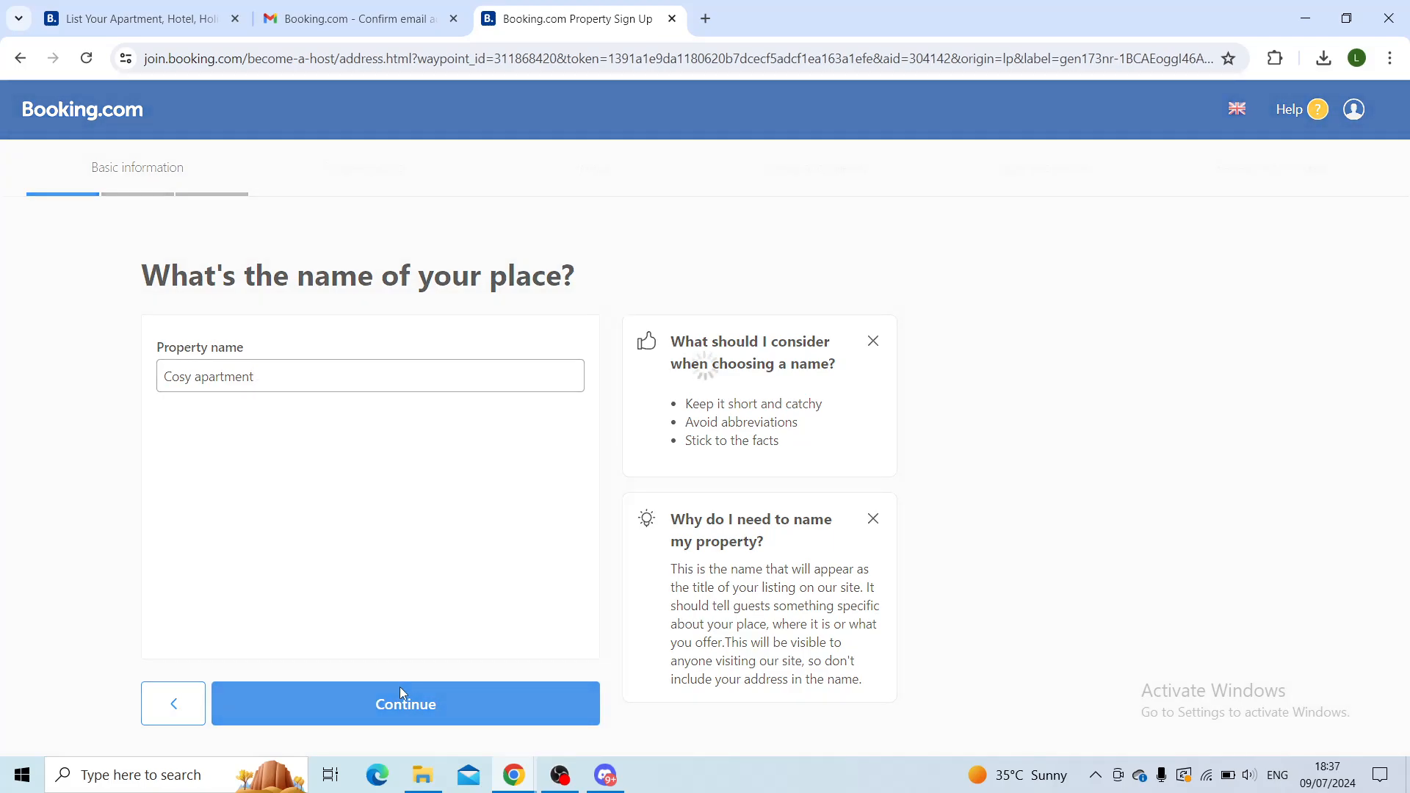
- Set the property's country to Argentina and fill in its street address
click(476, 475)
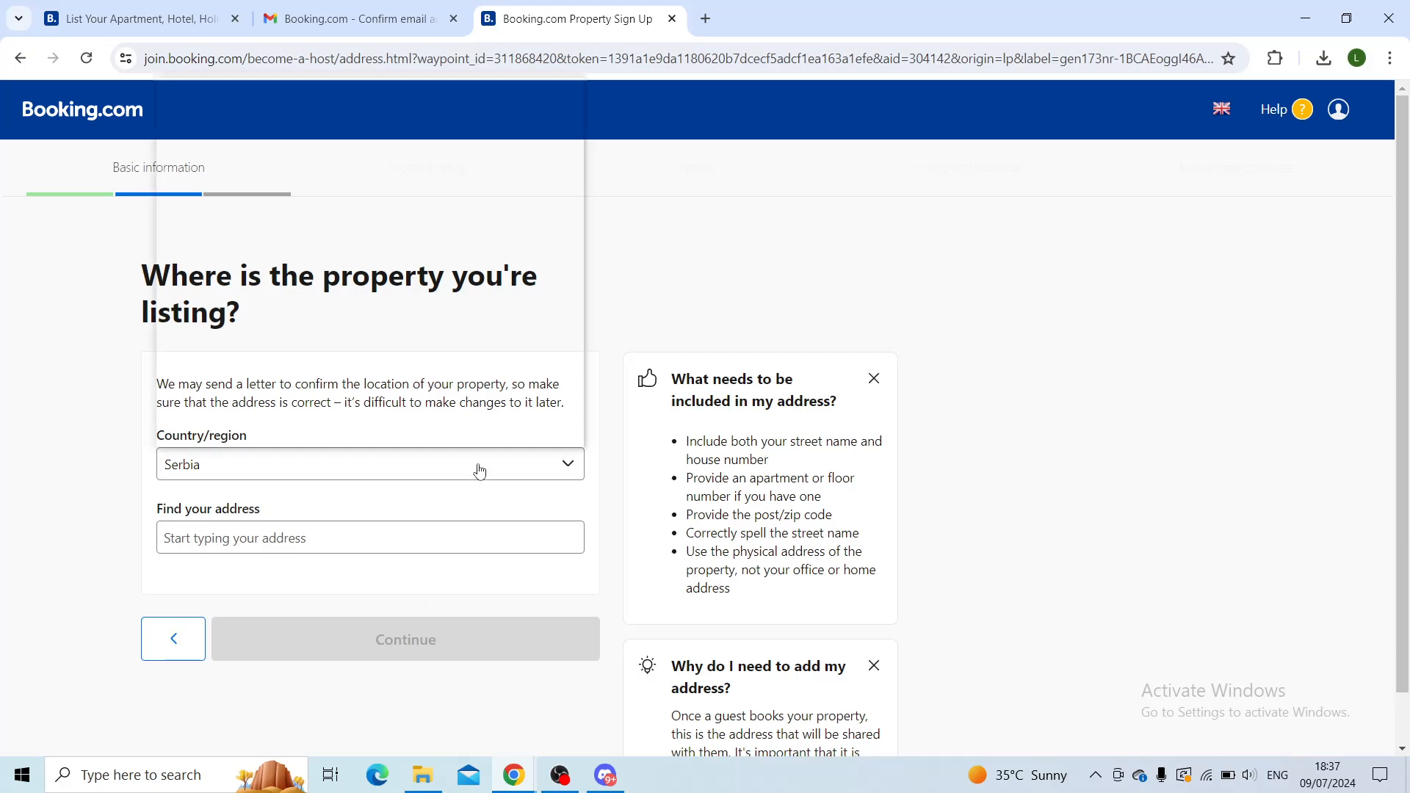
click(408, 322)
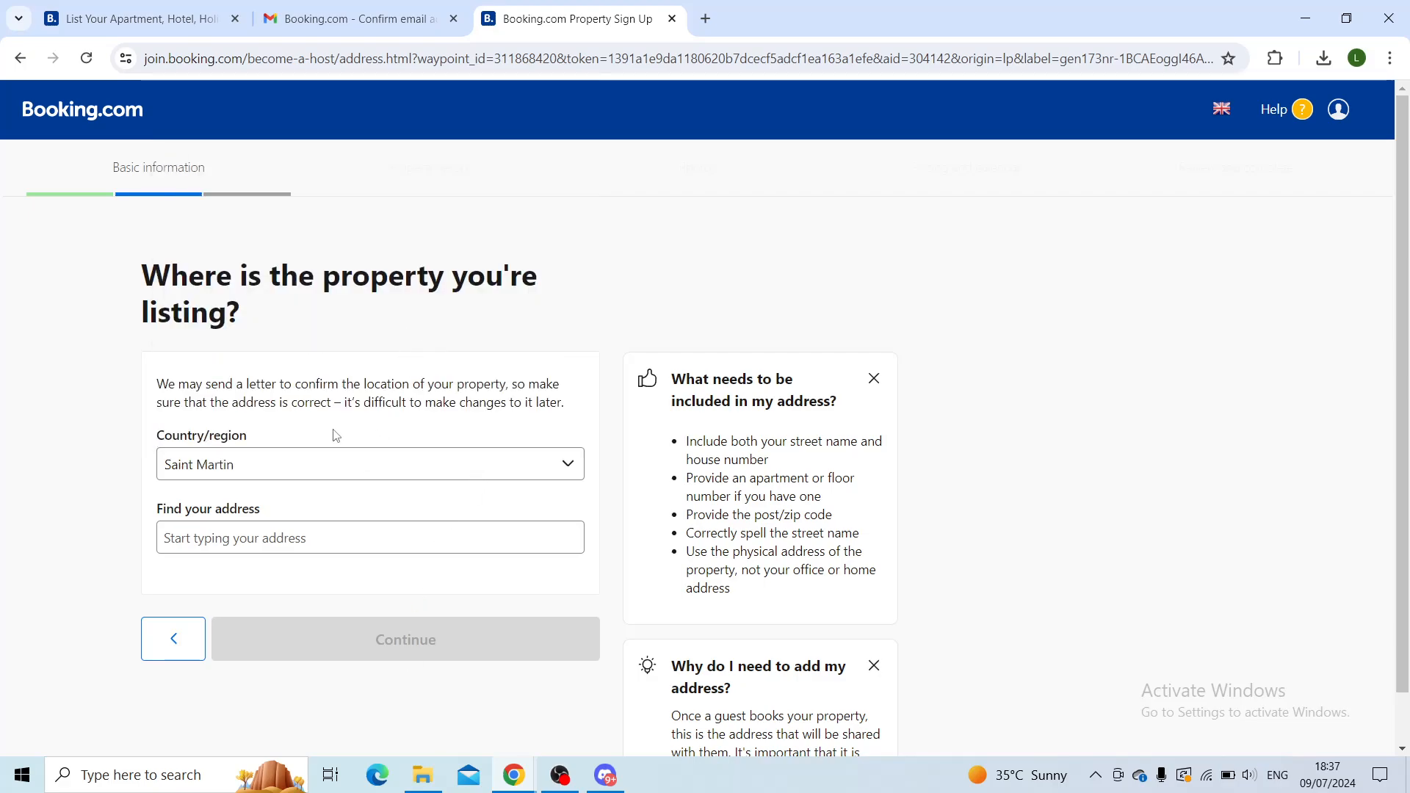
click(378, 463)
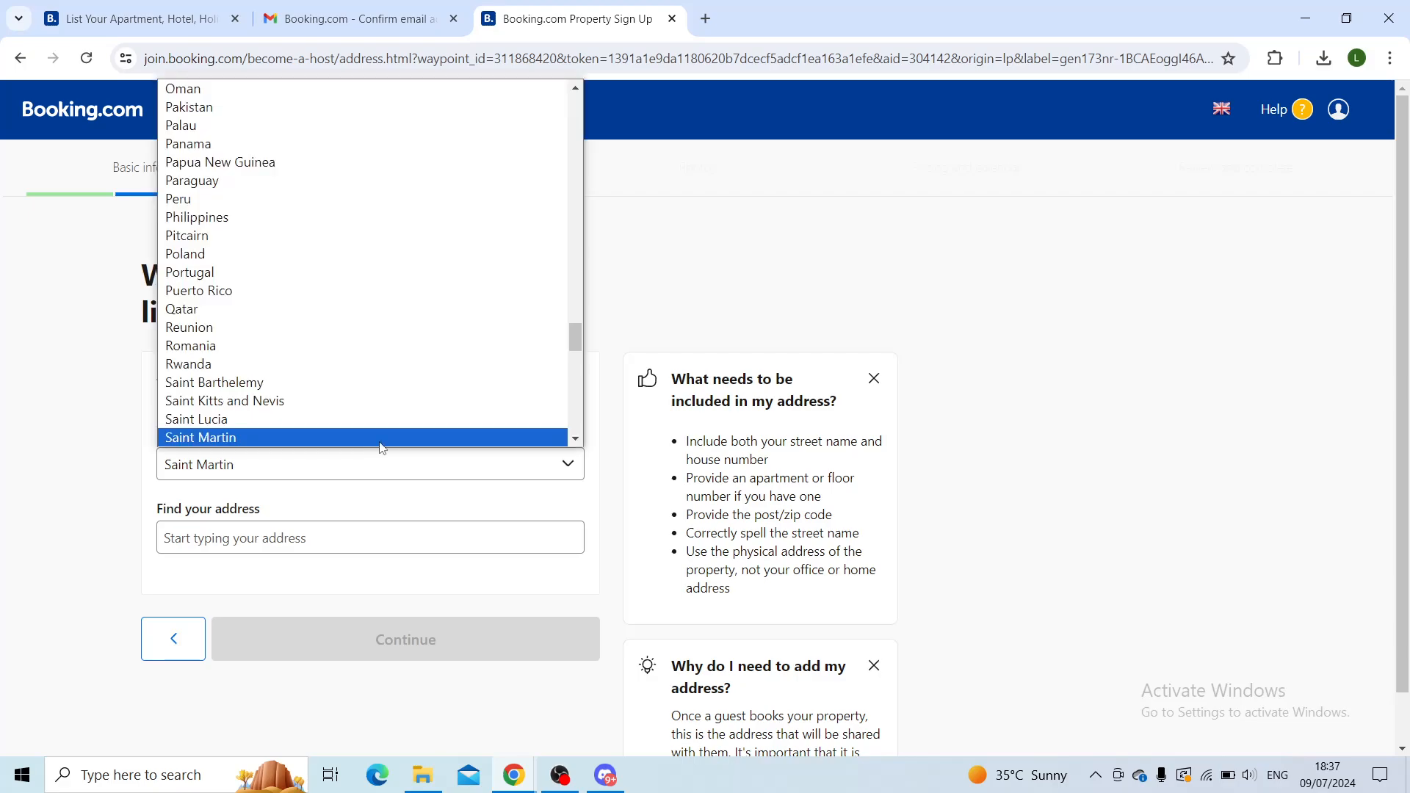
scroll(409, 293, up, 20)
scroll(414, 292, up, 7)
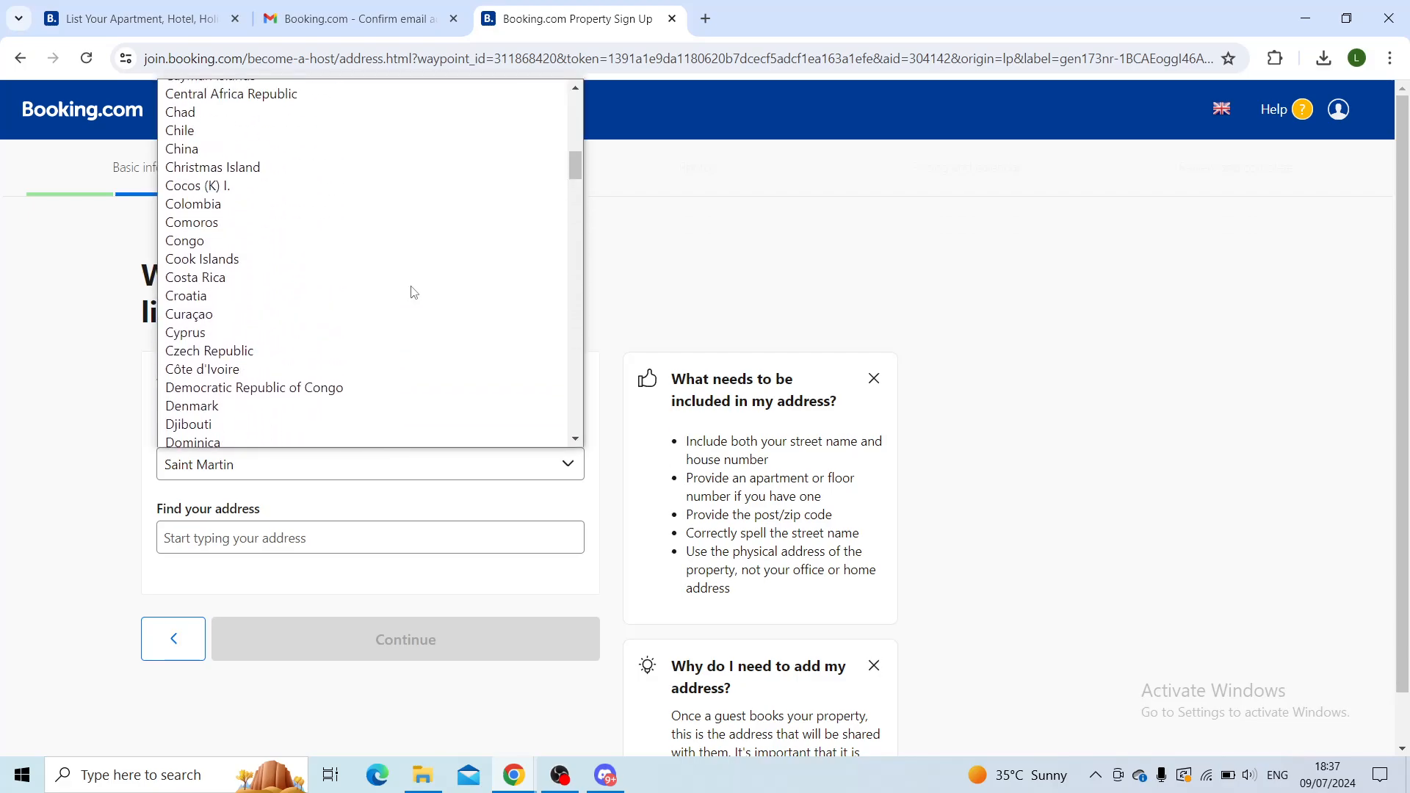
scroll(306, 300, up, 10)
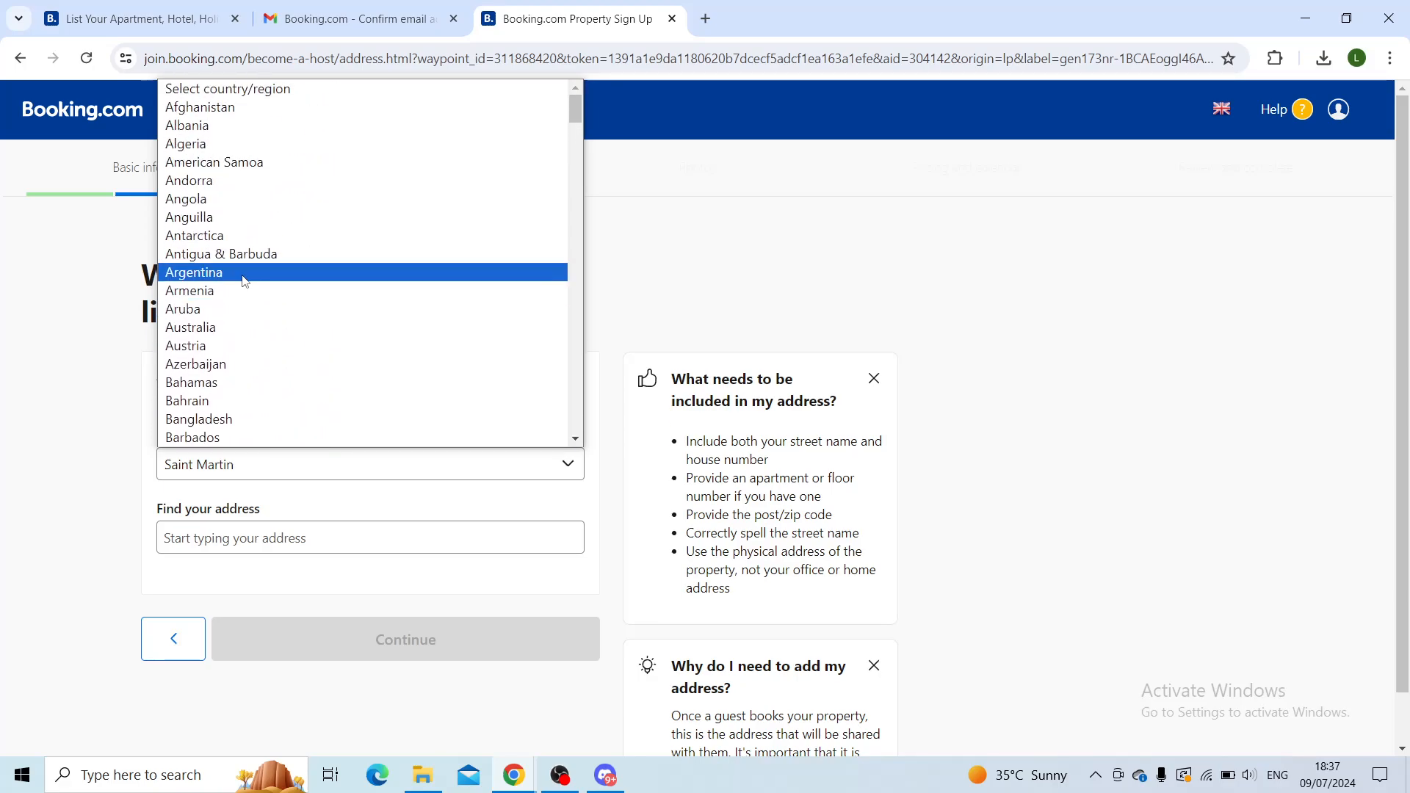
click(245, 278)
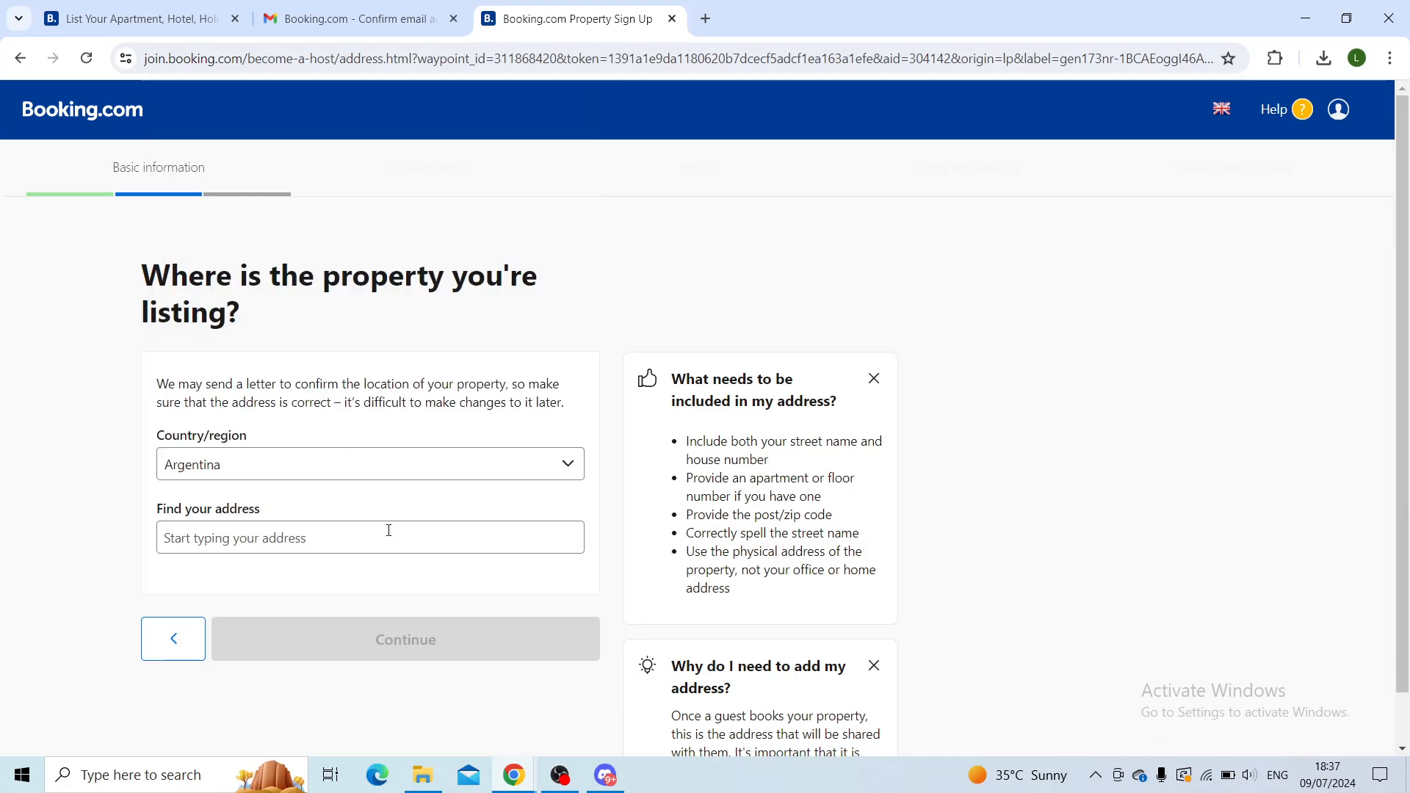
click(315, 542)
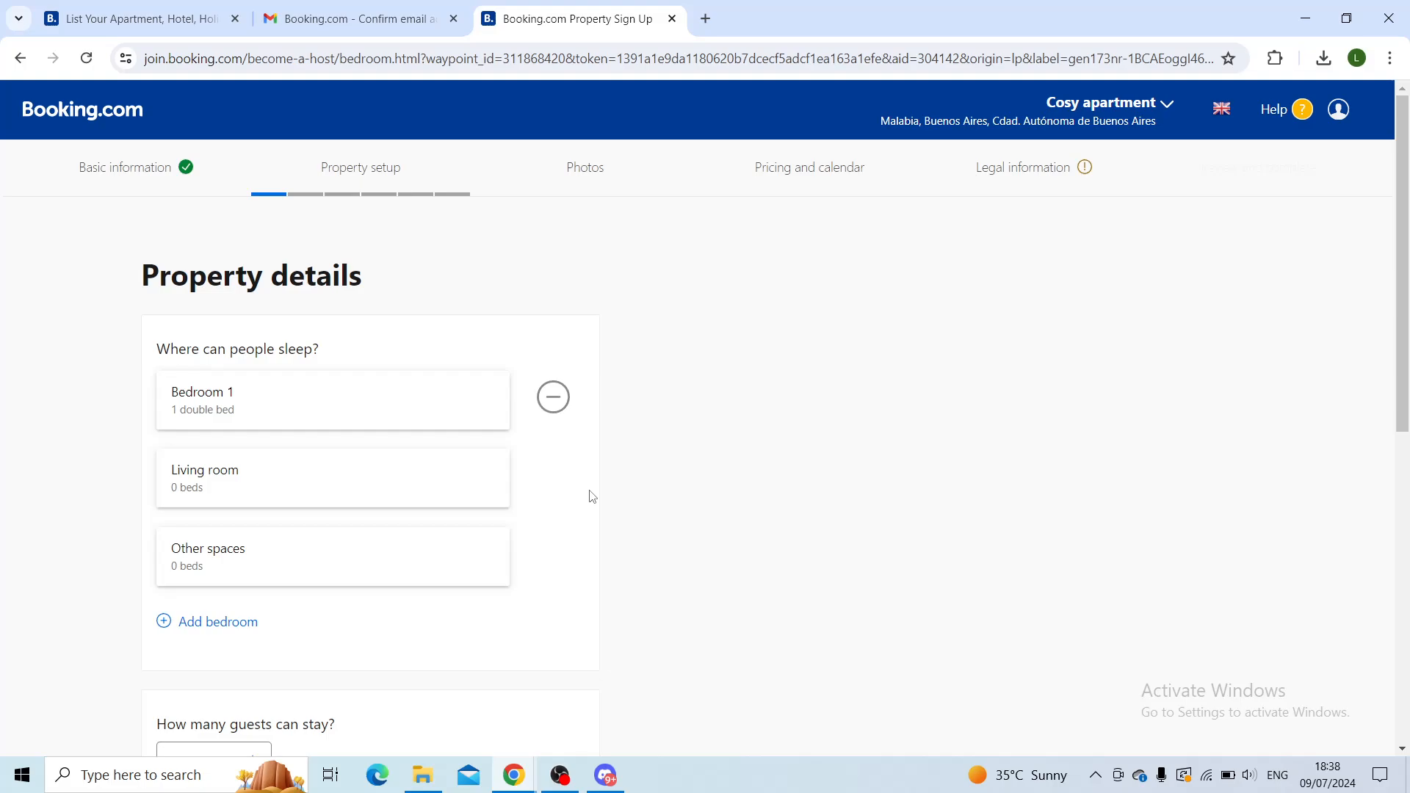
- Open the bed options for Bedroom 1 and save the room with one double bed
click(257, 397)
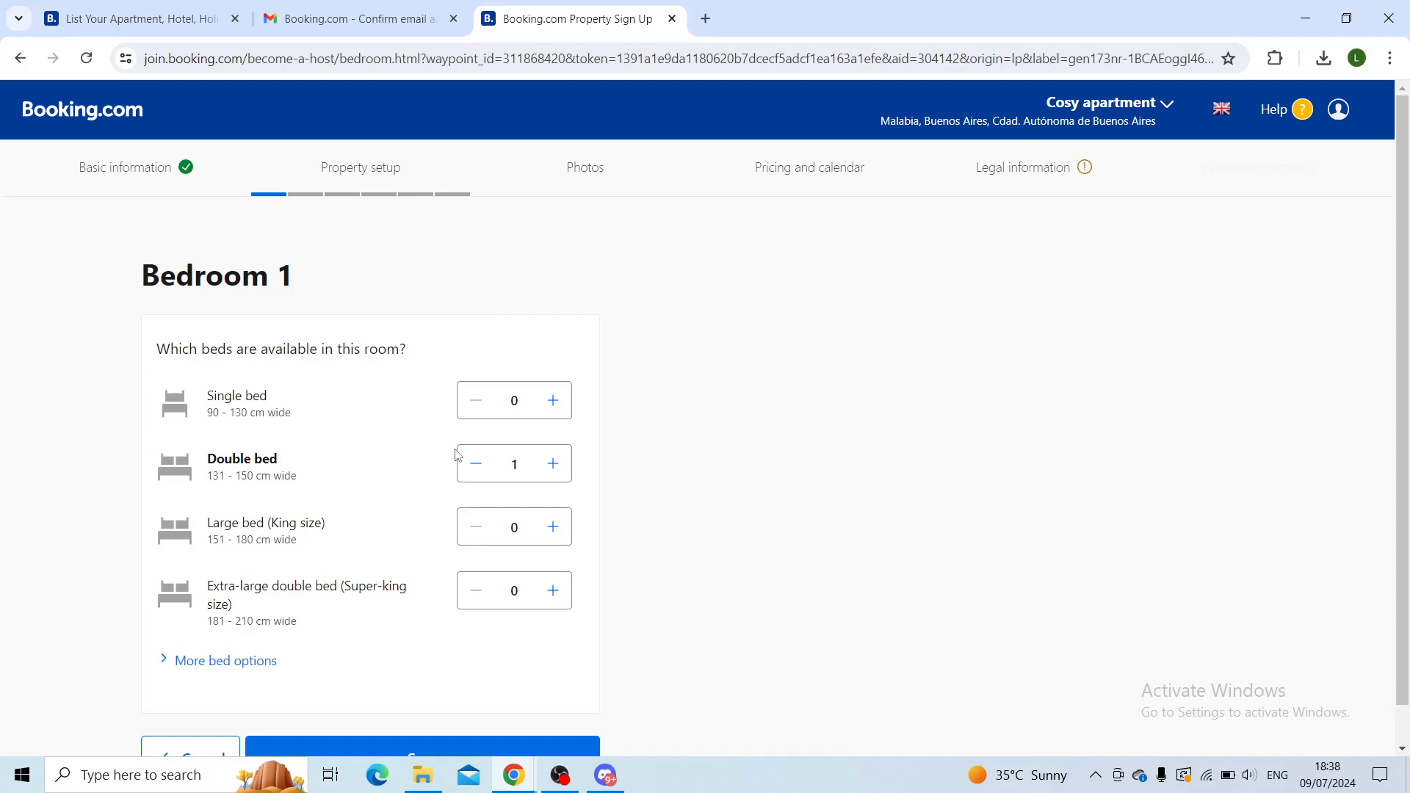
scroll(352, 463, down, 1)
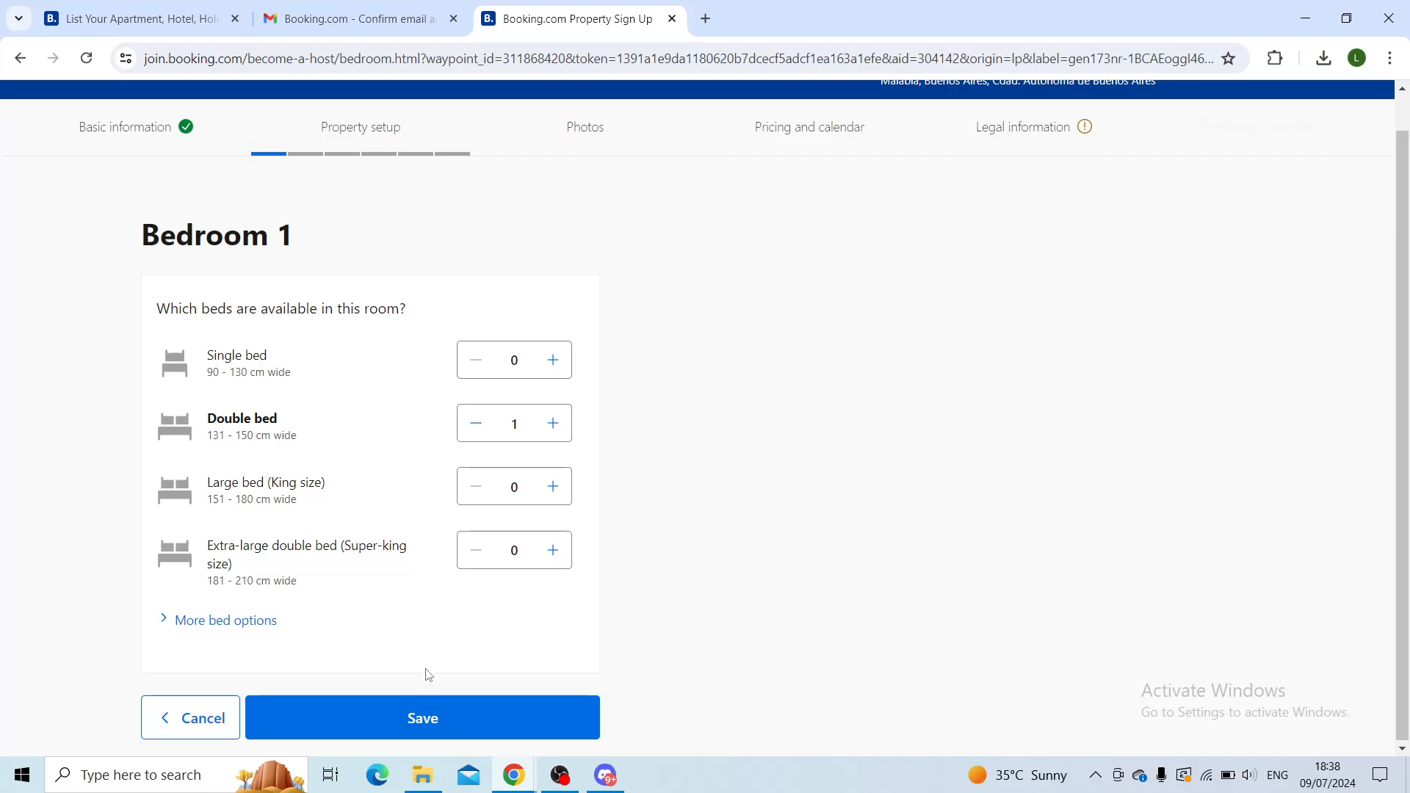
click(419, 718)
- Add one sofa bed to the living room and save it
scroll(444, 544, down, 1)
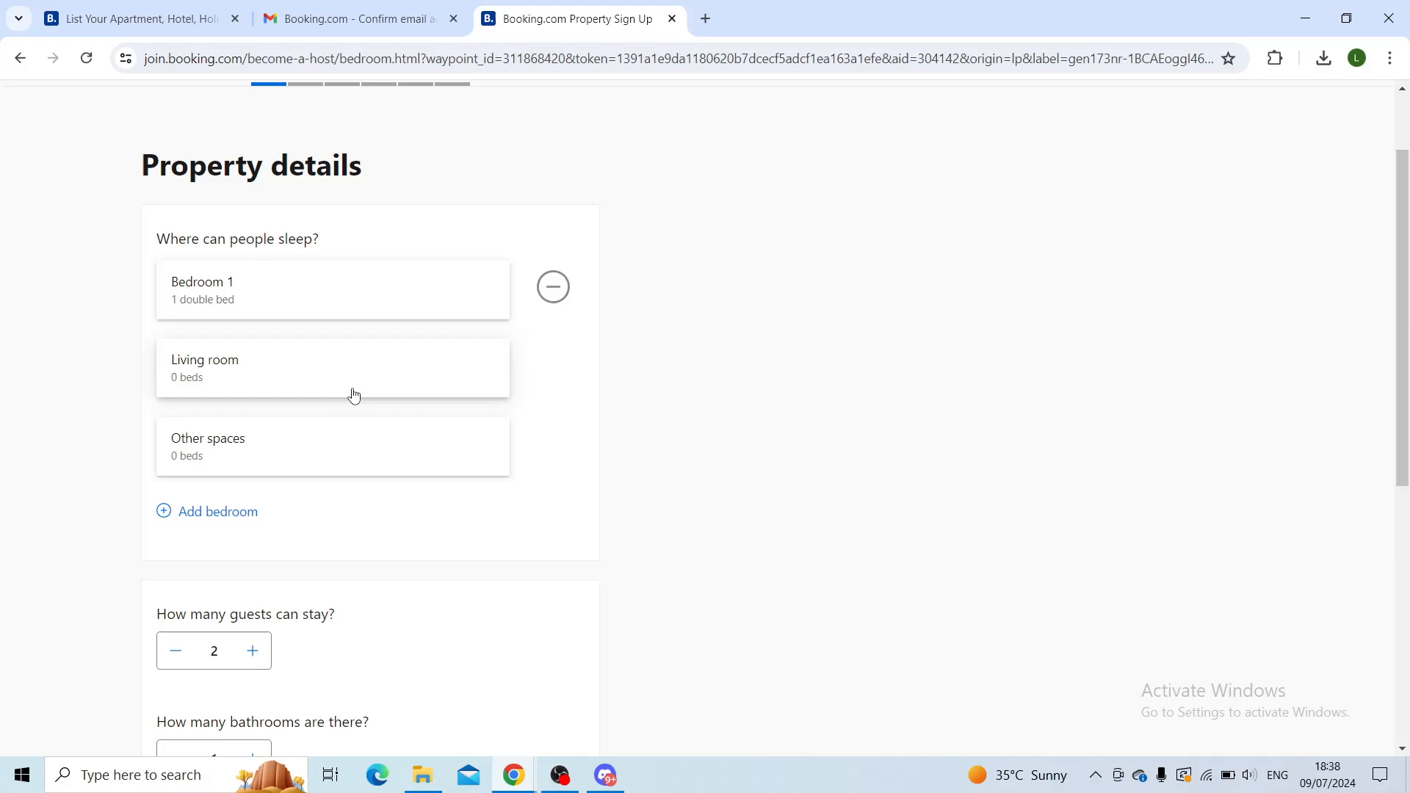
click(308, 374)
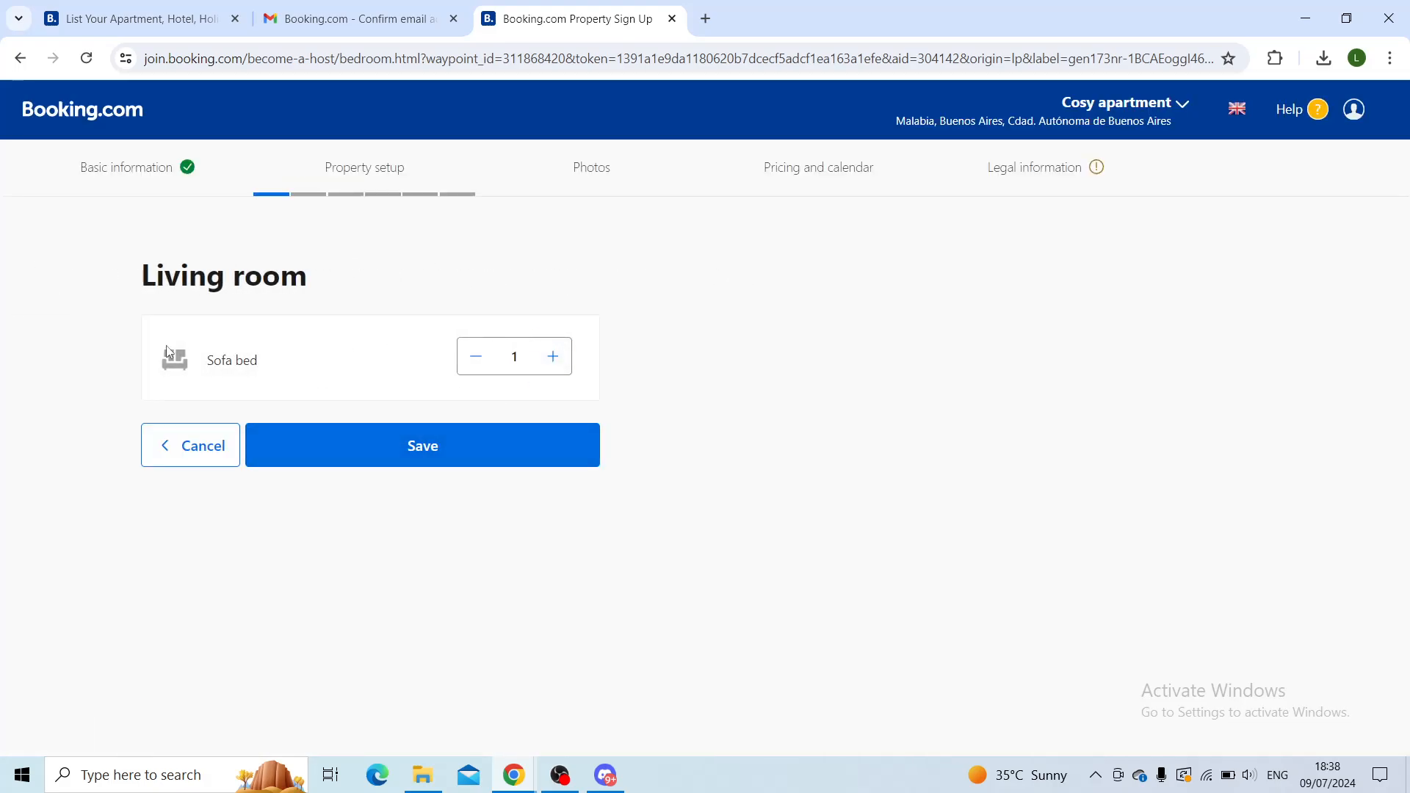
click(421, 444)
- Open the bed options for Other spaces and save it with no beds
scroll(625, 526, down, 3)
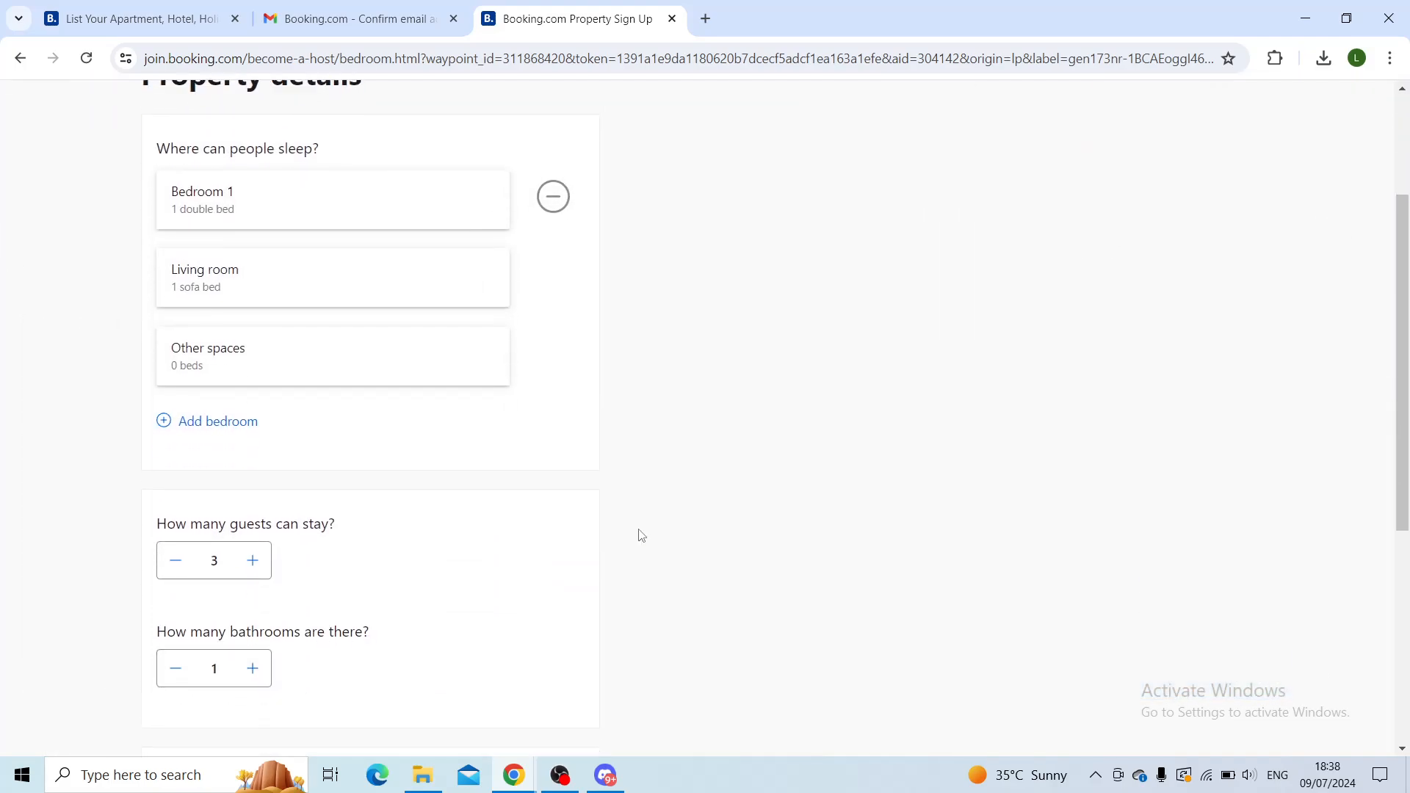
click(269, 313)
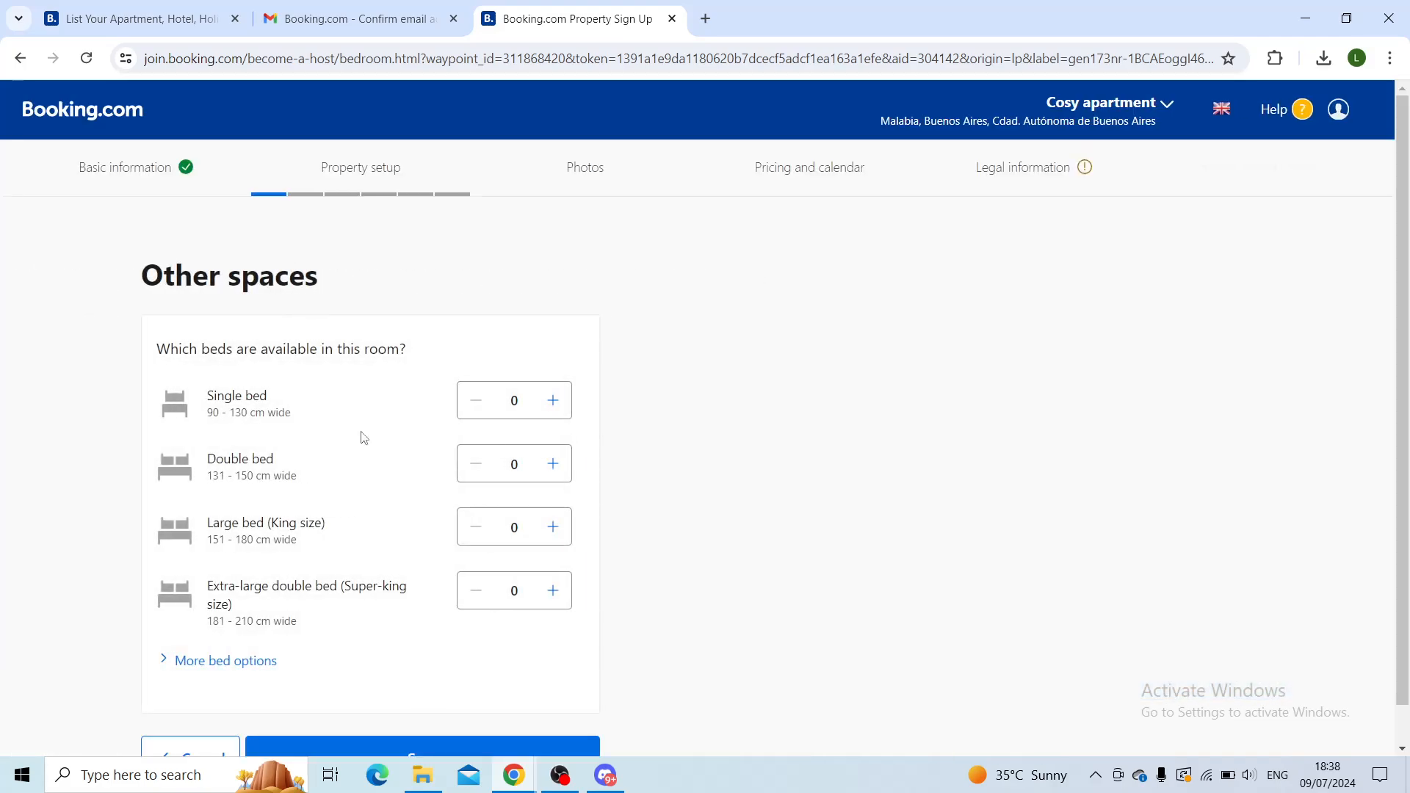
scroll(362, 438, down, 1)
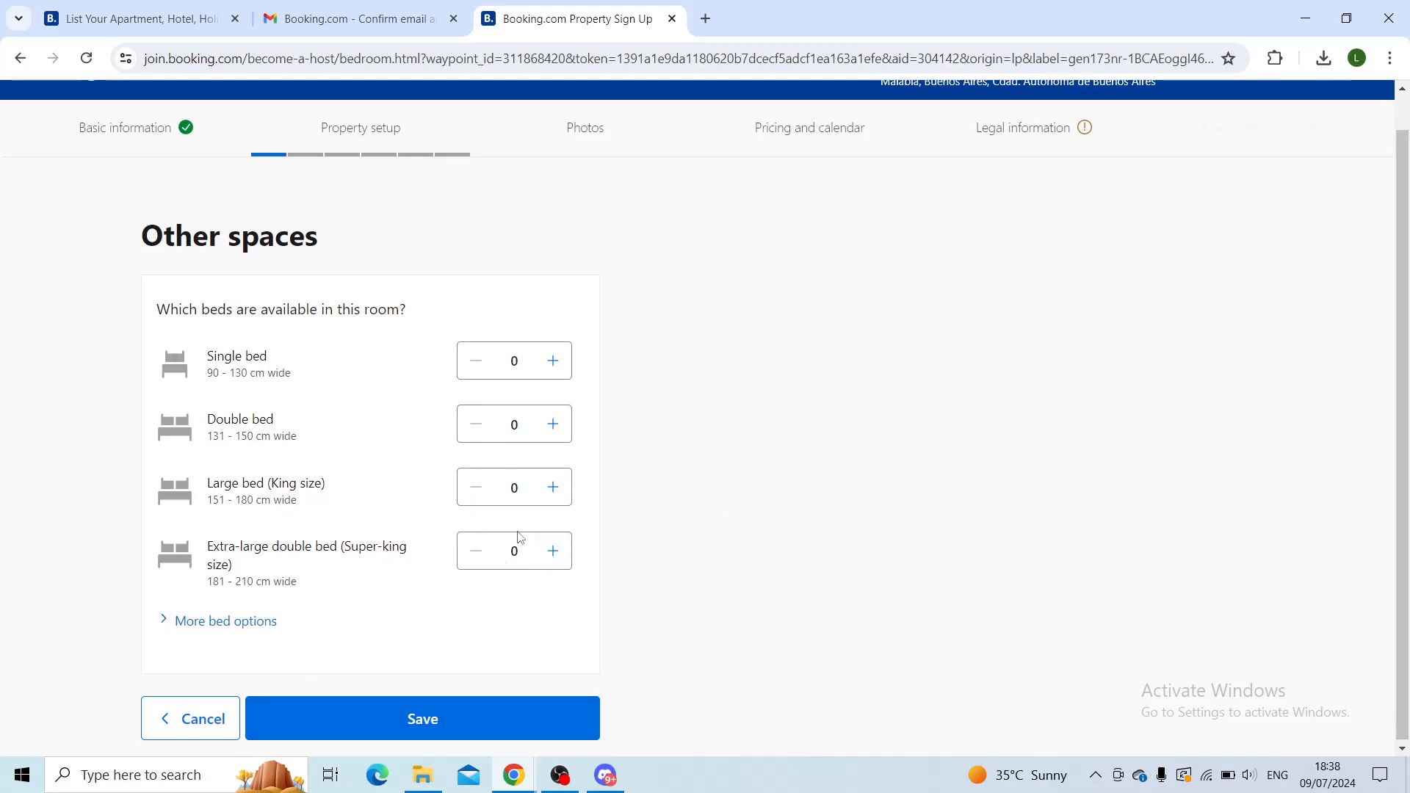
click(459, 731)
- Lower the number of guests who can stay to 0, bring it back to 3, and review the remaining property details
scroll(553, 505, down, 3)
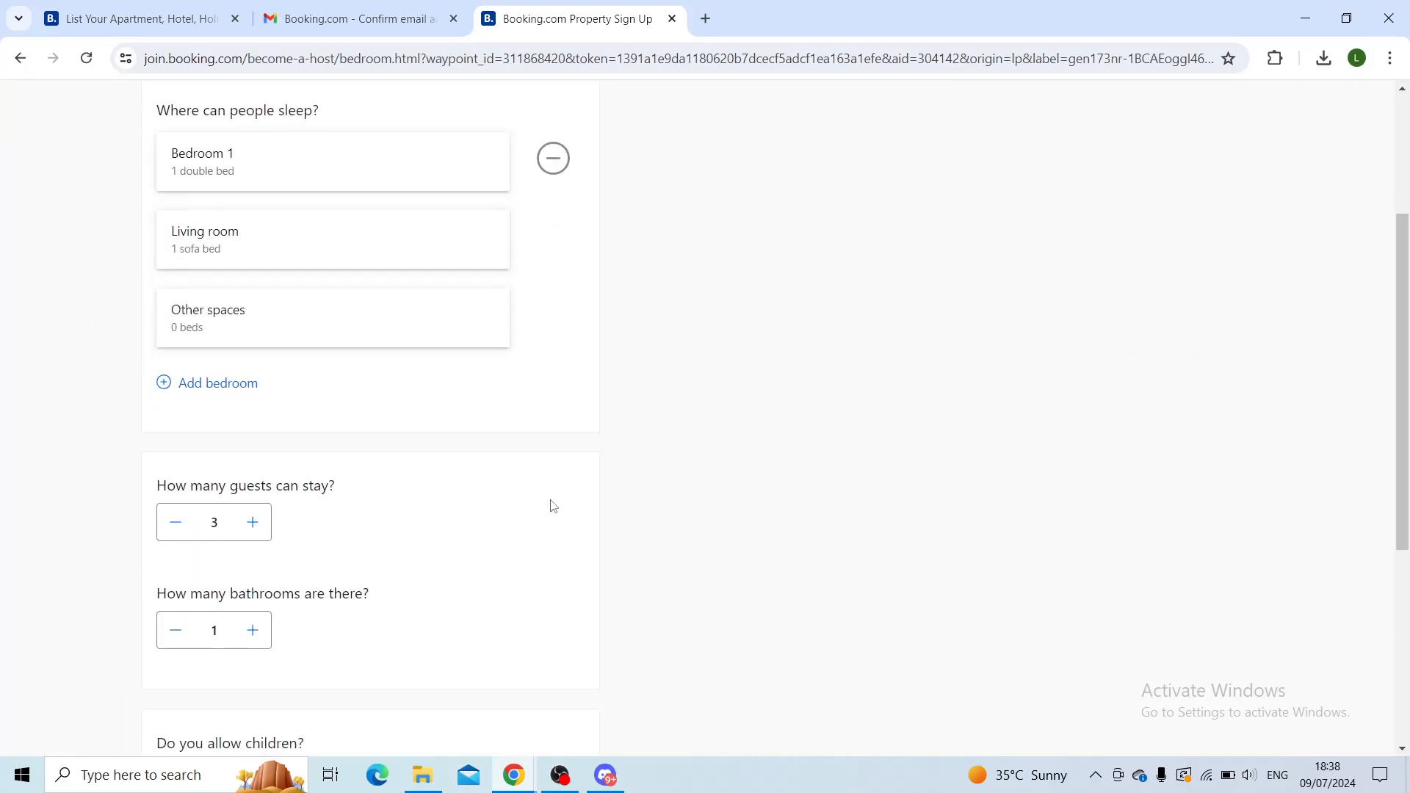
scroll(553, 505, down, 2)
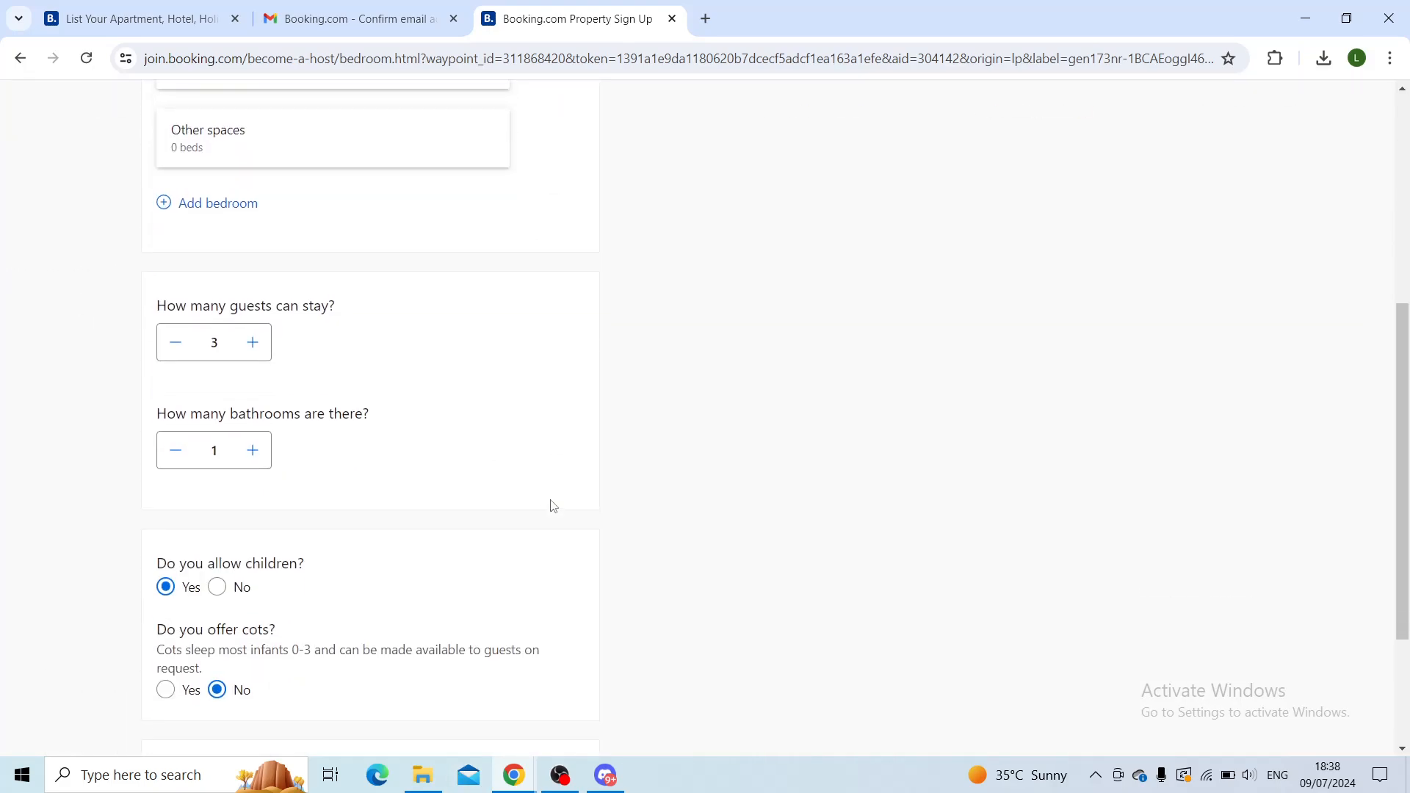
click(182, 345)
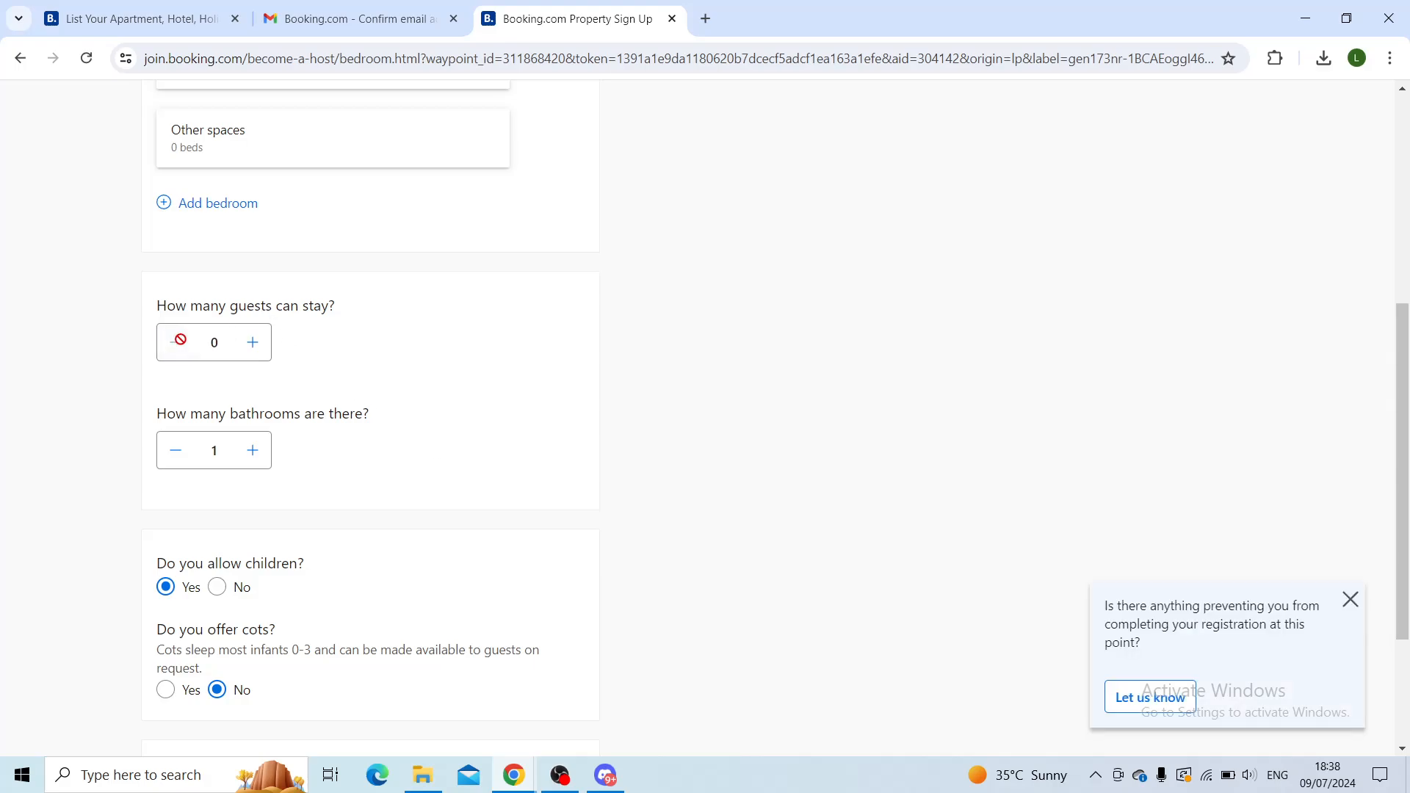
click(260, 346)
click(173, 344)
scroll(404, 425, down, 2)
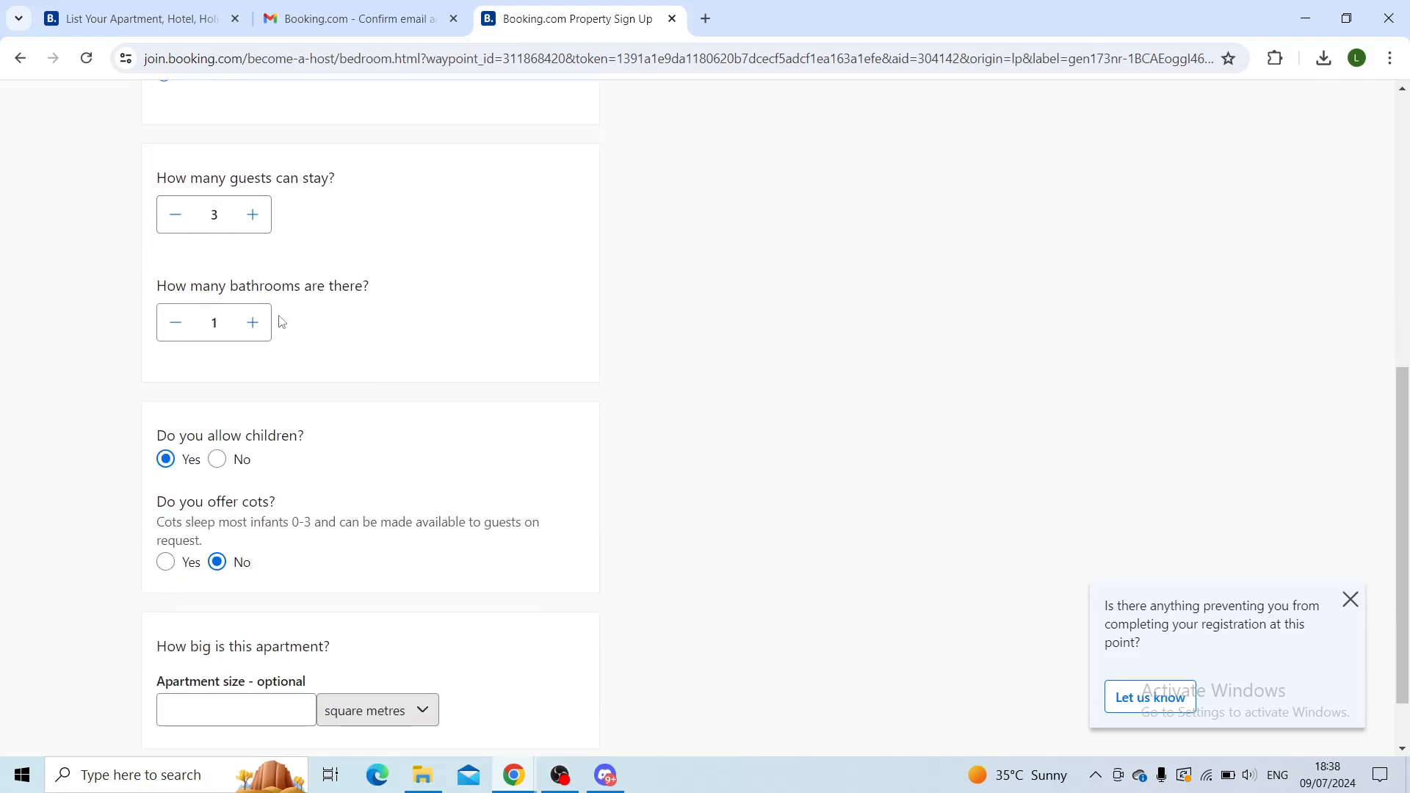
scroll(542, 476, down, 1)
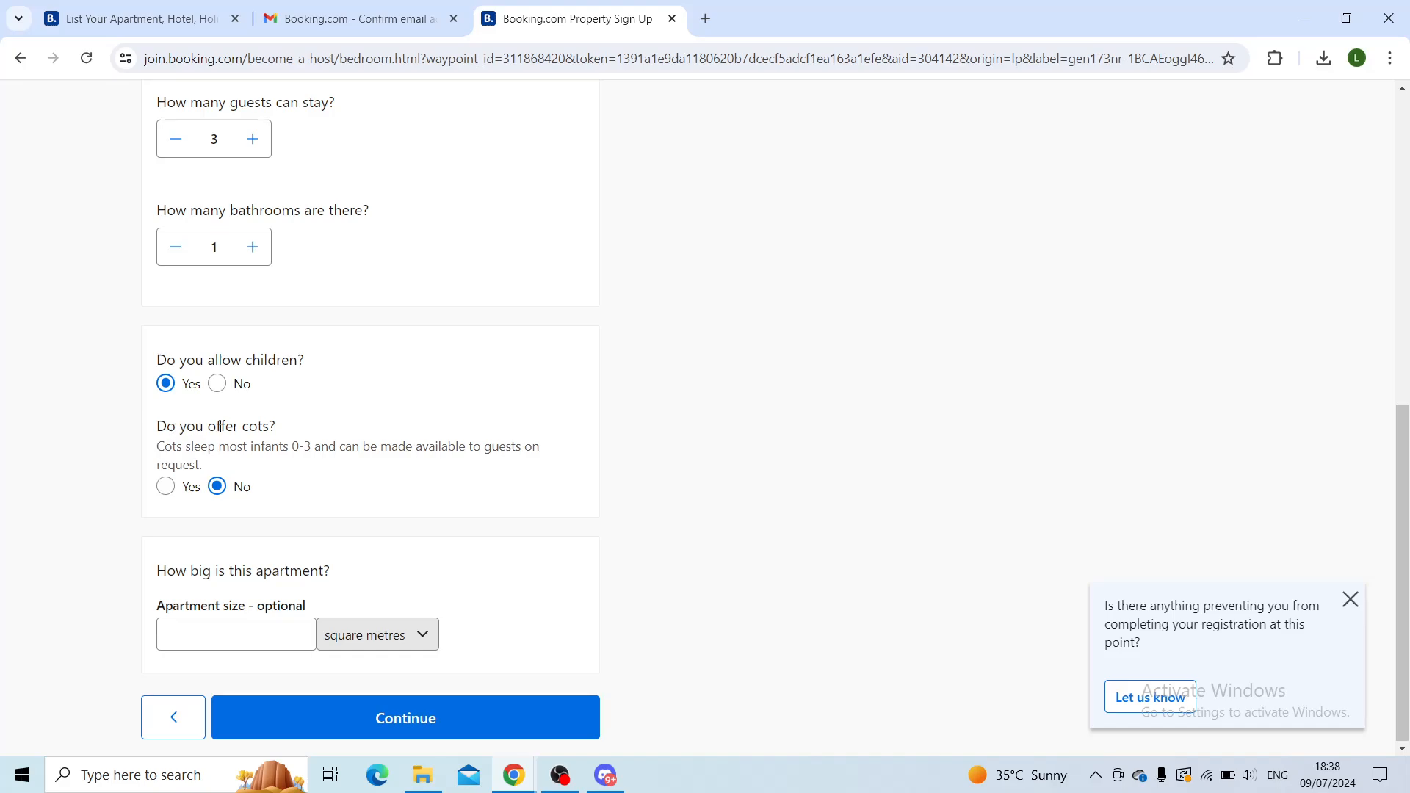
- Answer No to offering cots, set the apartment size to 70 square metres, and continue to the amenities
key(Tab)
click(166, 486)
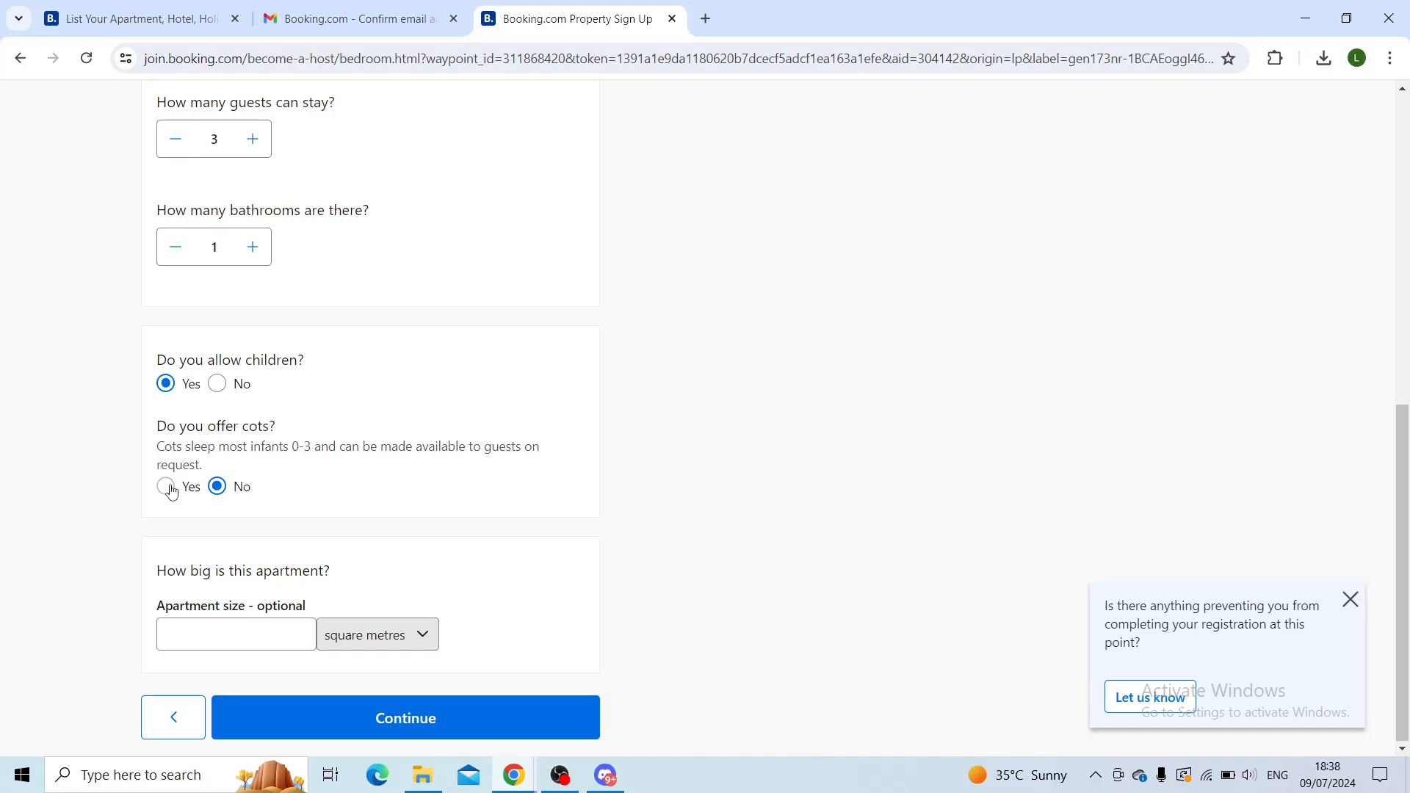
click(217, 487)
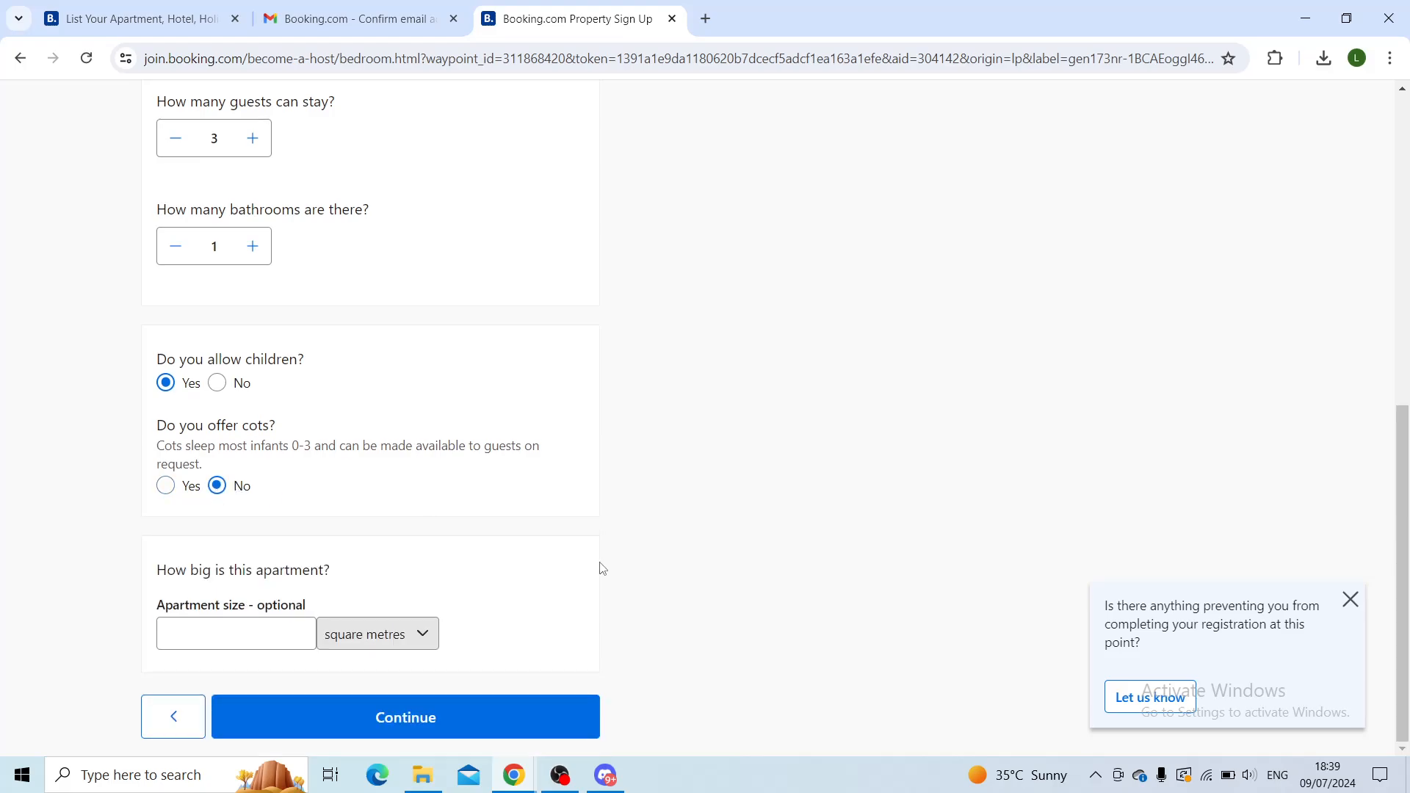
click(237, 637)
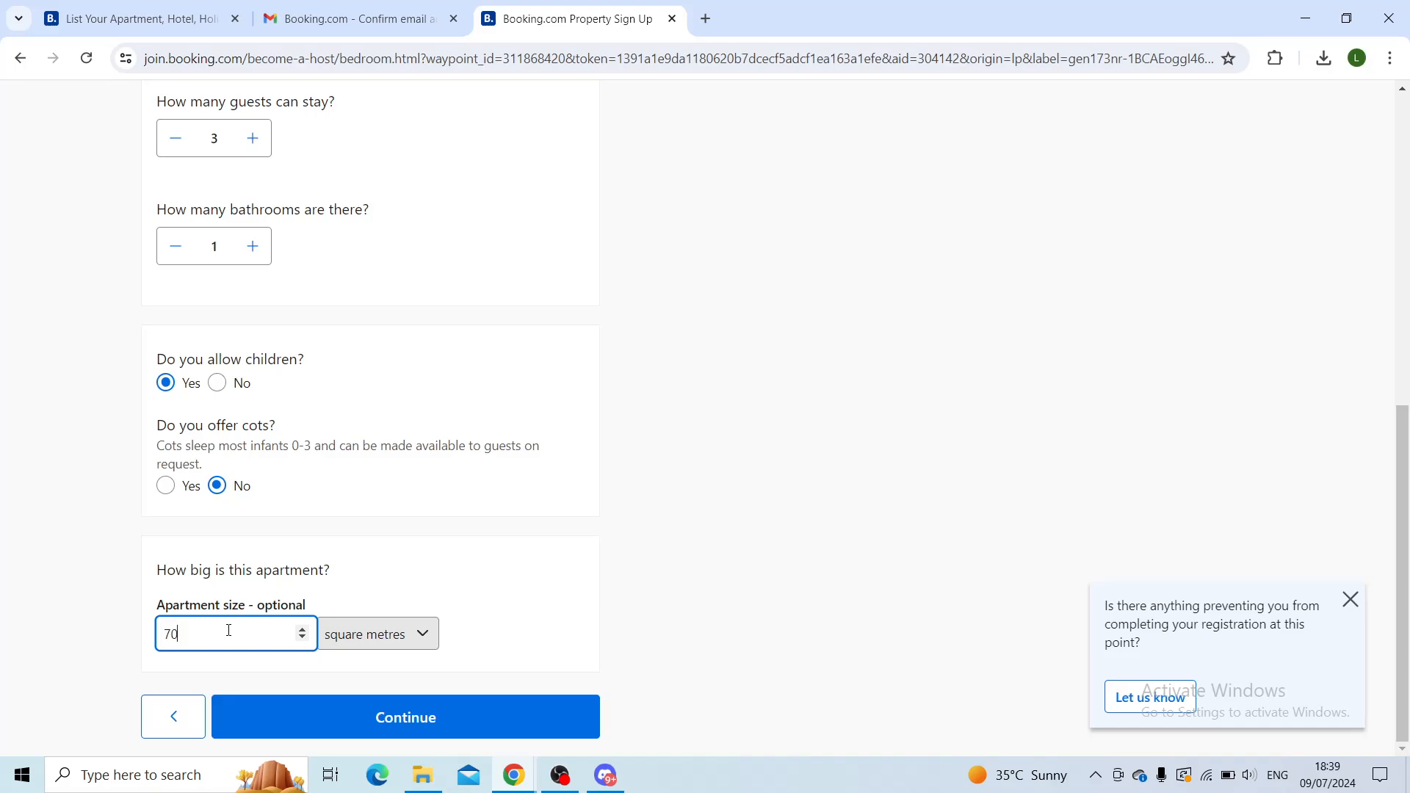
click(388, 701)
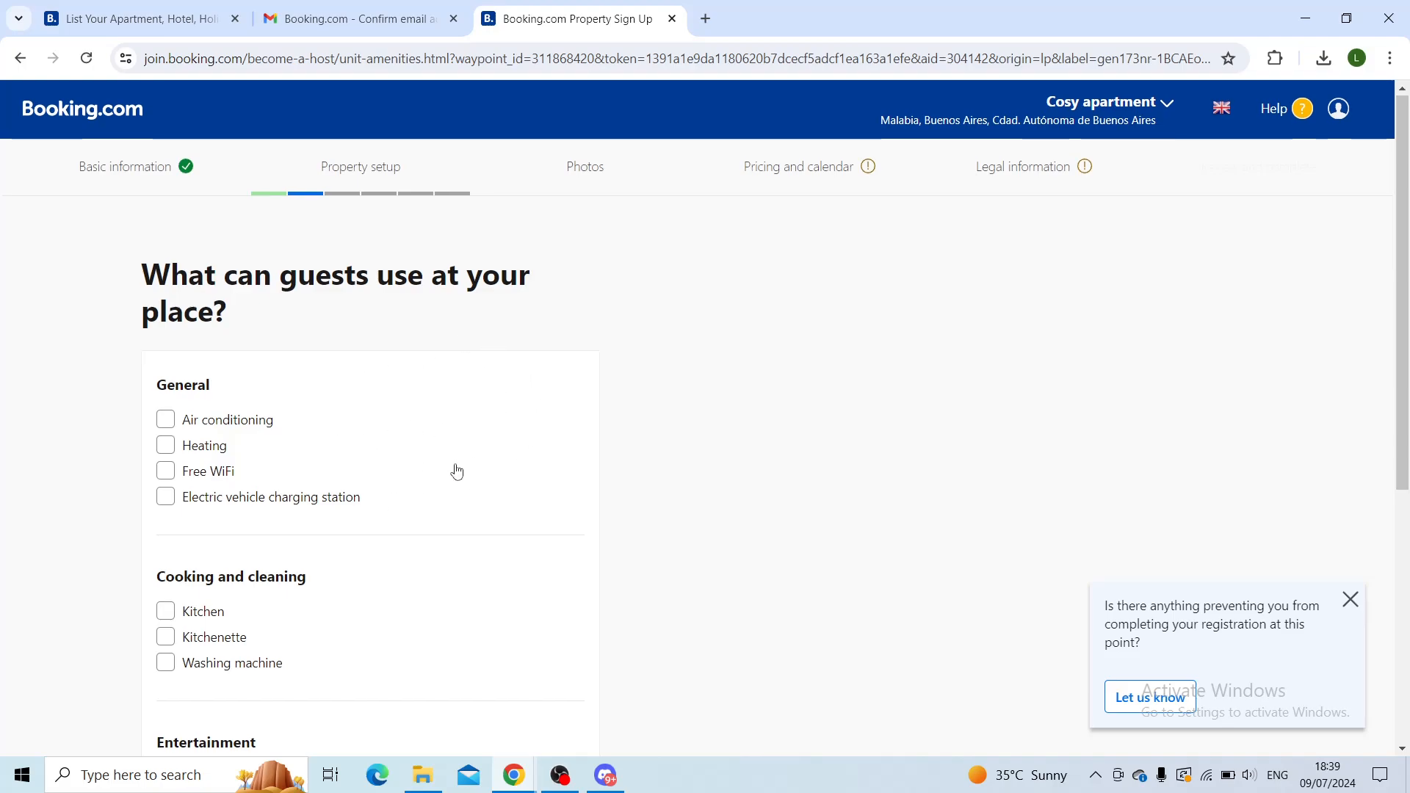
- Select Air conditioning, Heating and Free WiFi as the apartment's general amenities
scroll(456, 471, down, 1)
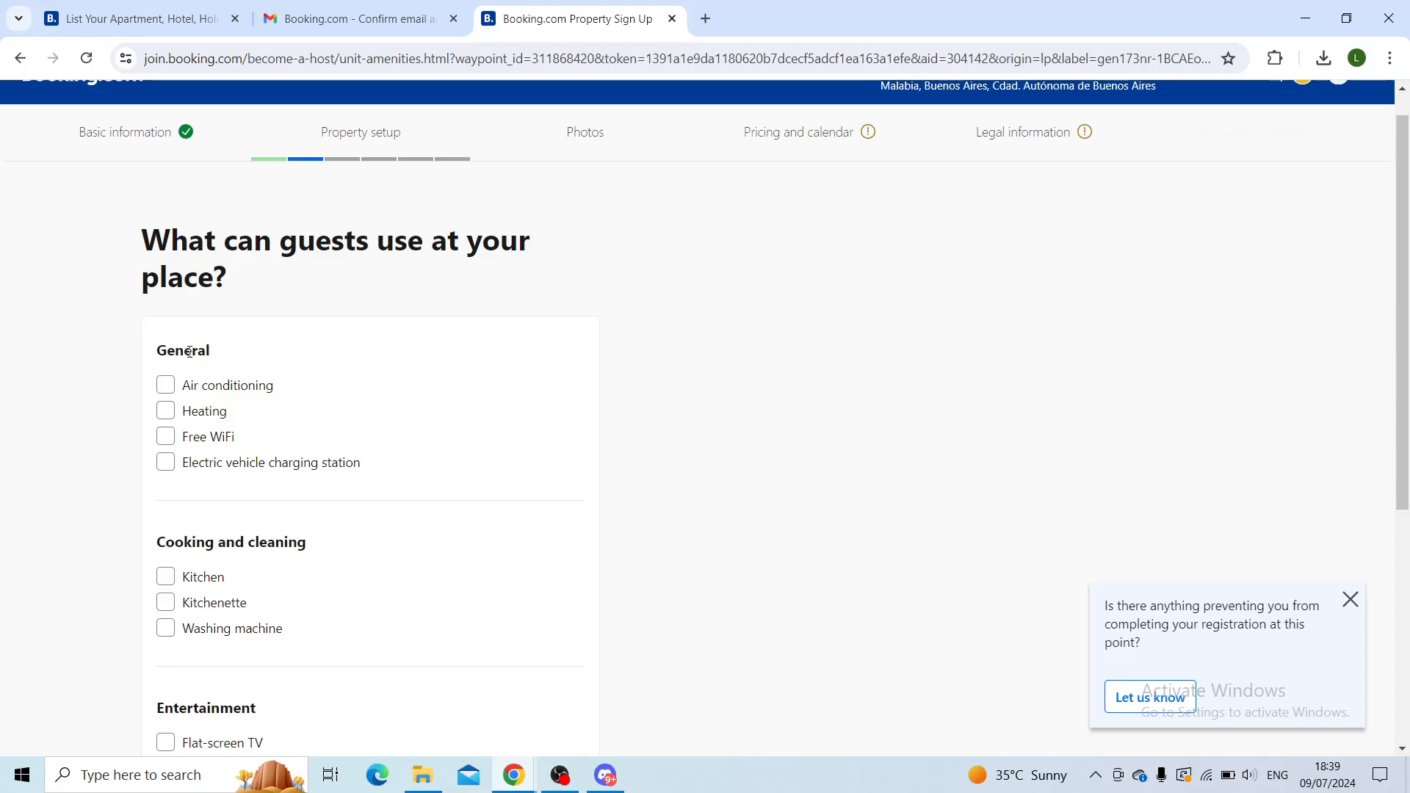
click(167, 385)
click(166, 412)
click(167, 441)
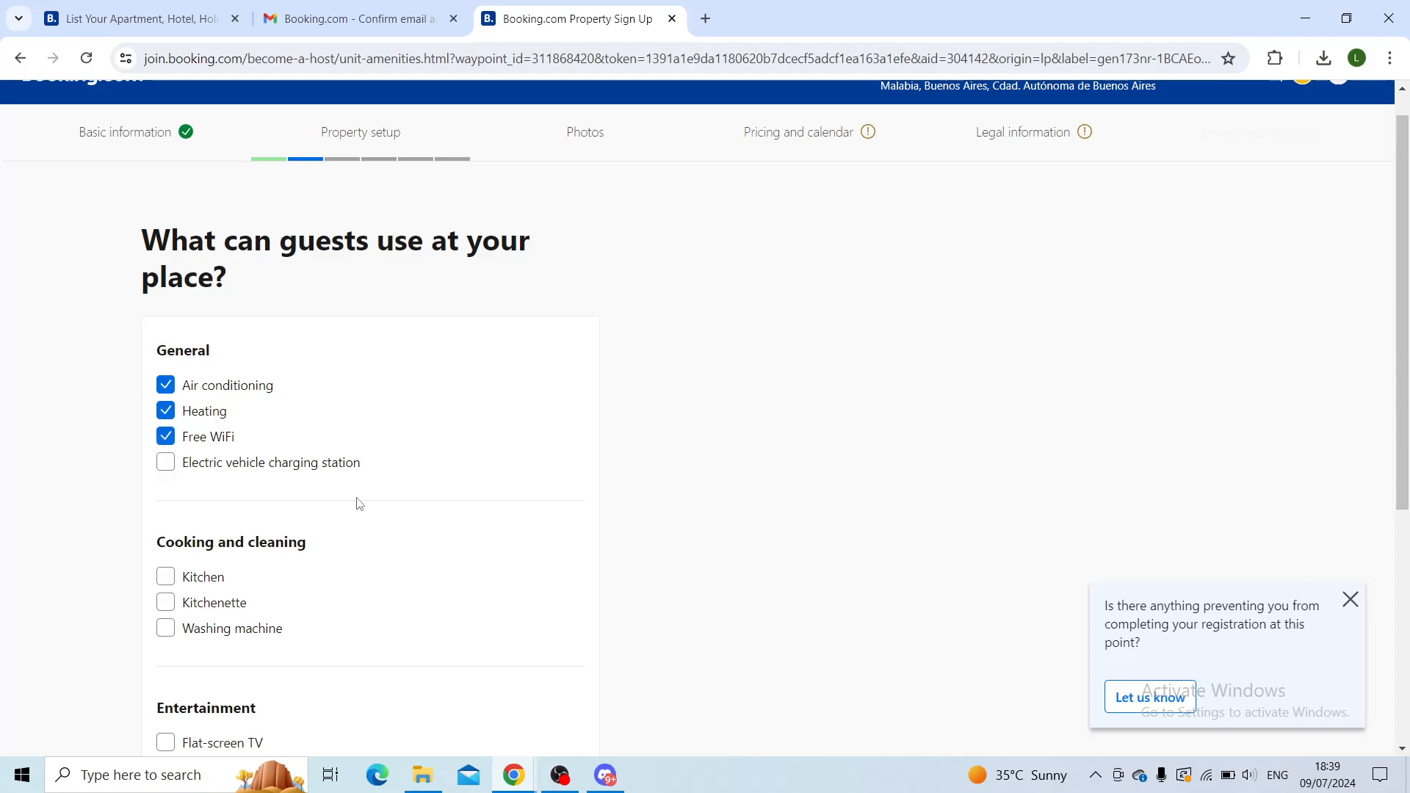
- Add Balcony, Flat-screen TV and Kitchen to the apartment's amenities and continue to the services
scroll(448, 492, down, 4)
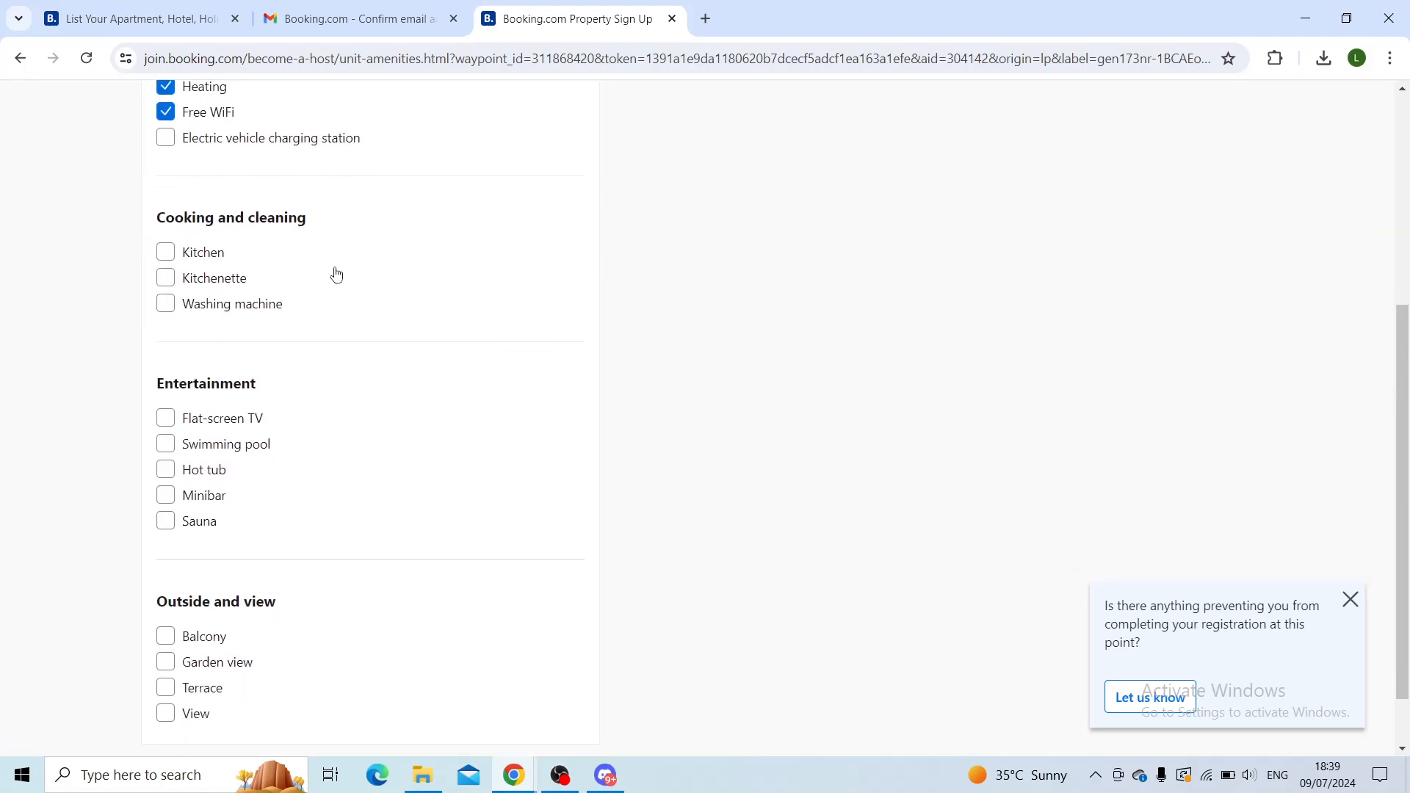
scroll(406, 378, down, 1)
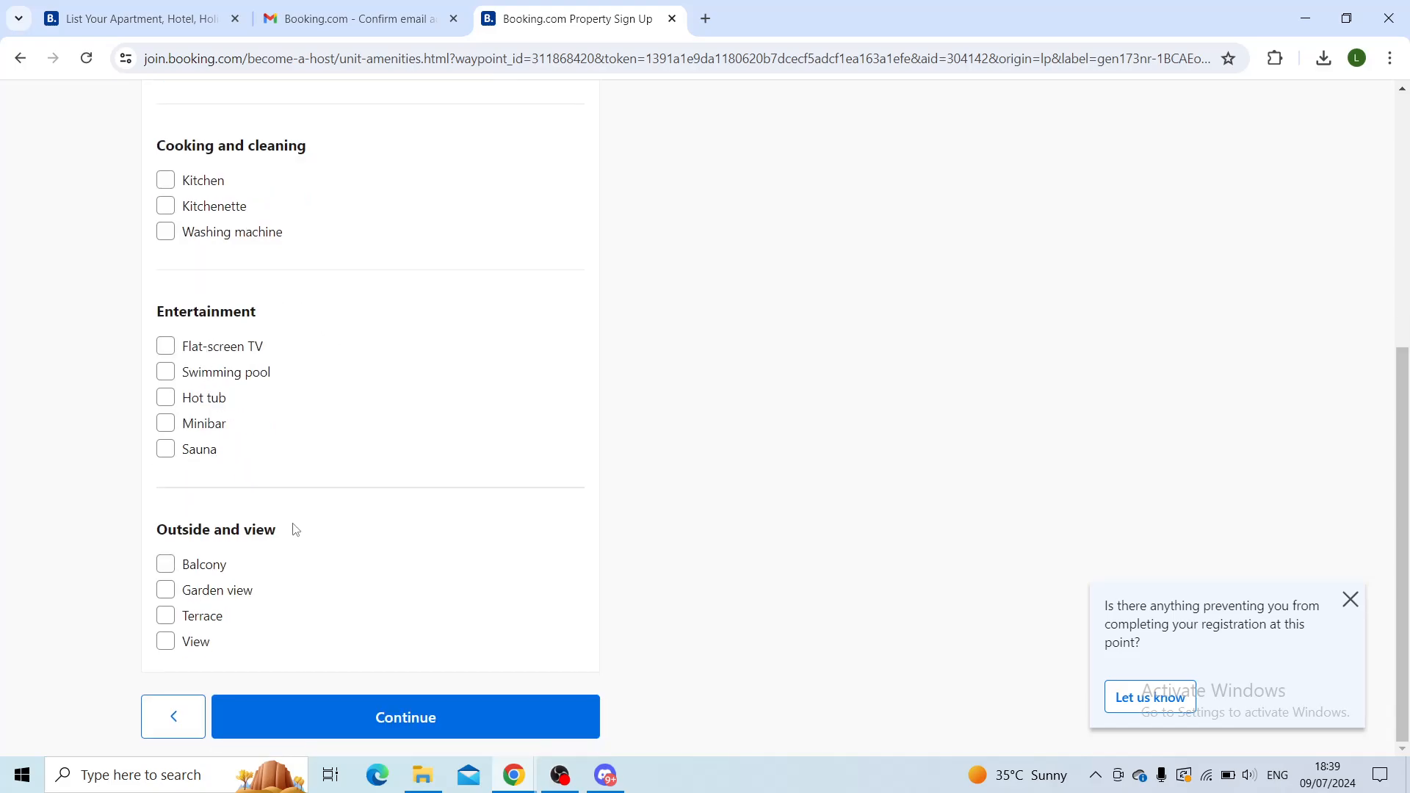
click(168, 563)
click(168, 349)
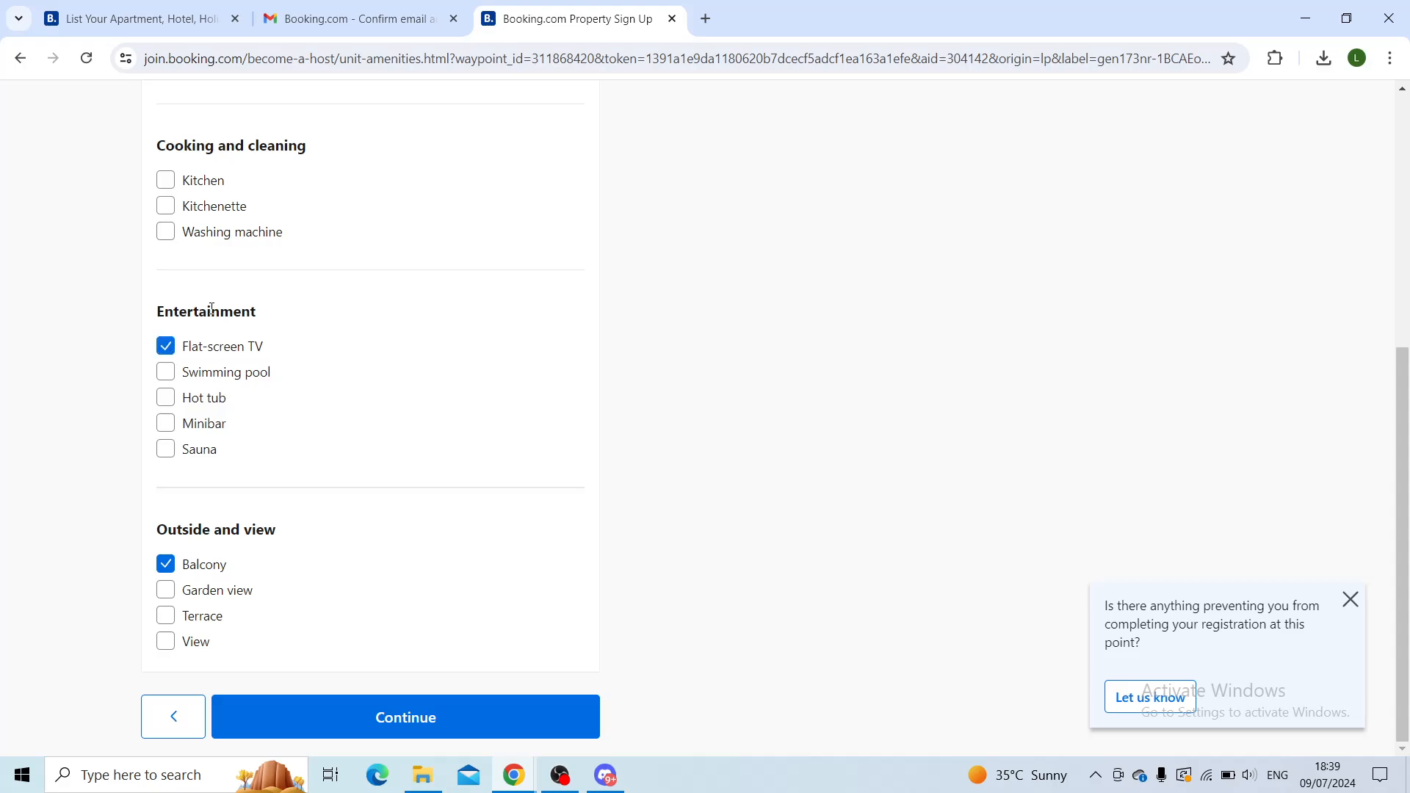
click(168, 181)
scroll(536, 497, up, 3)
scroll(535, 497, down, 3)
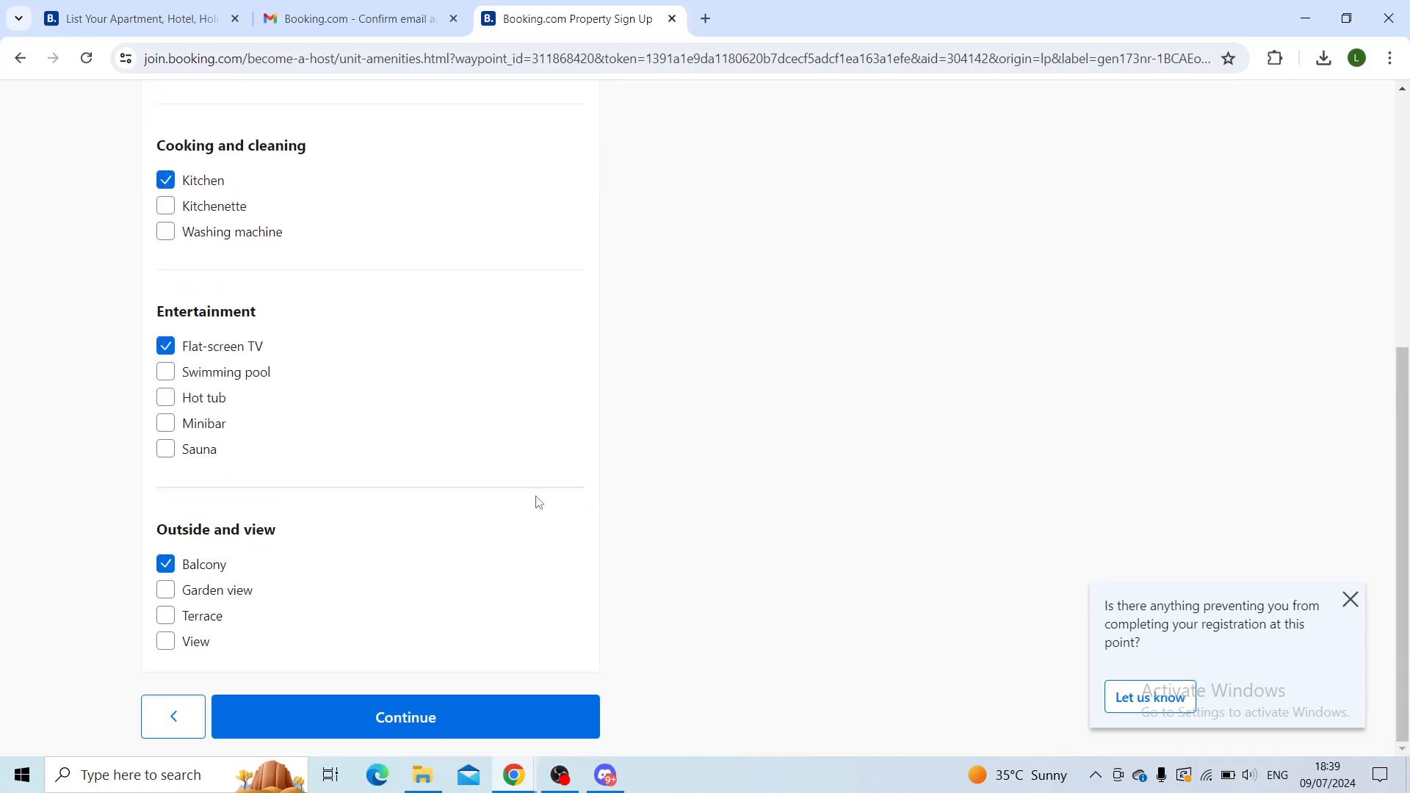
click(416, 719)
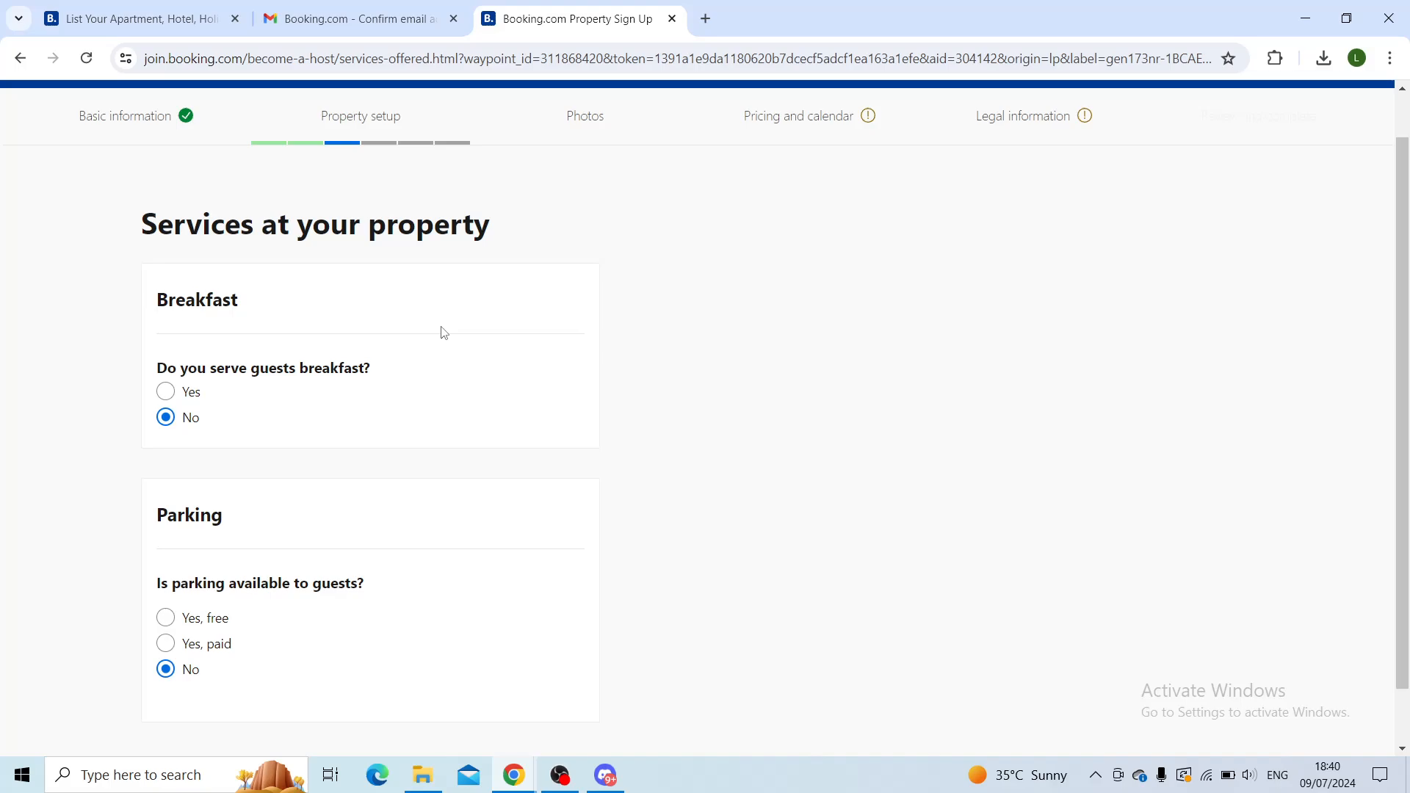
scroll(315, 487, down, 1)
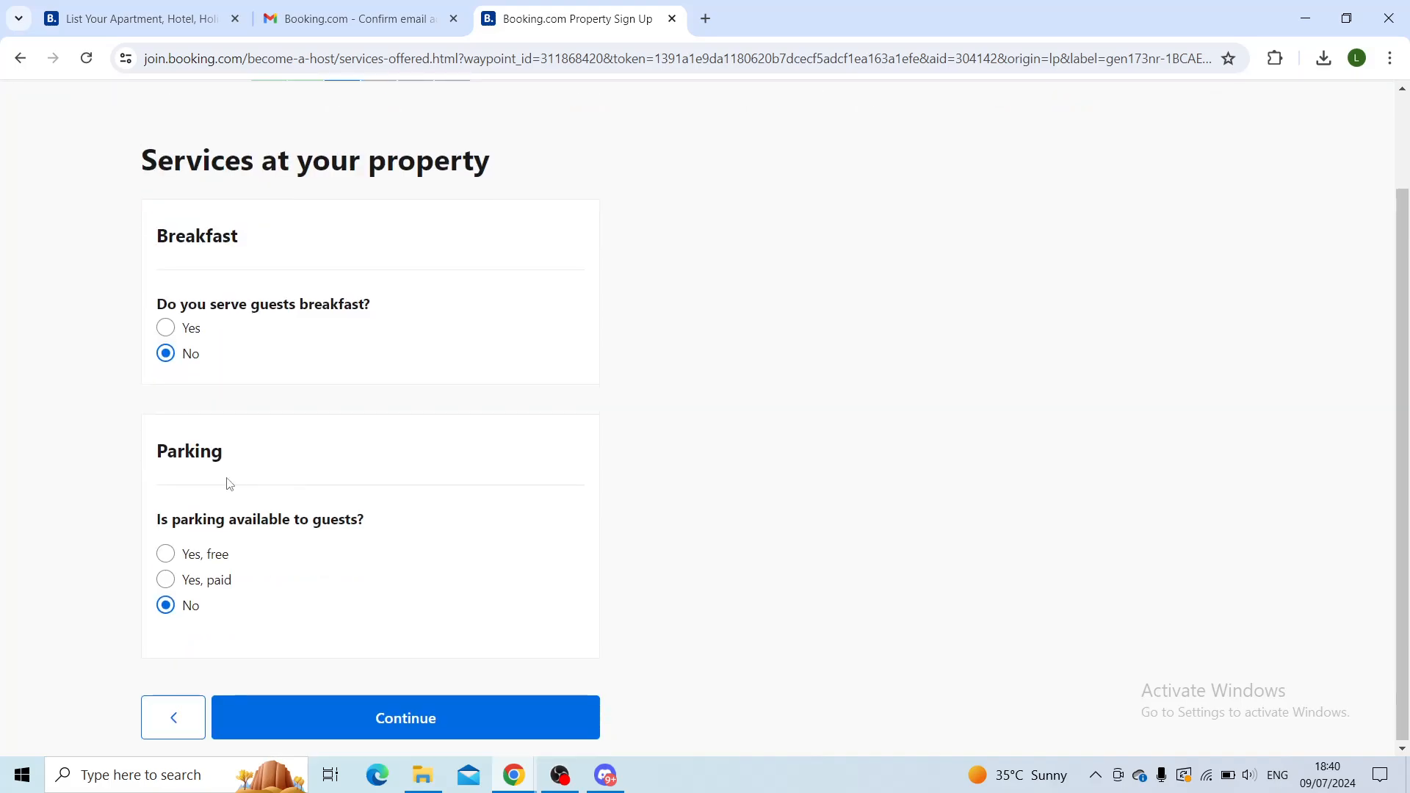
click(167, 328)
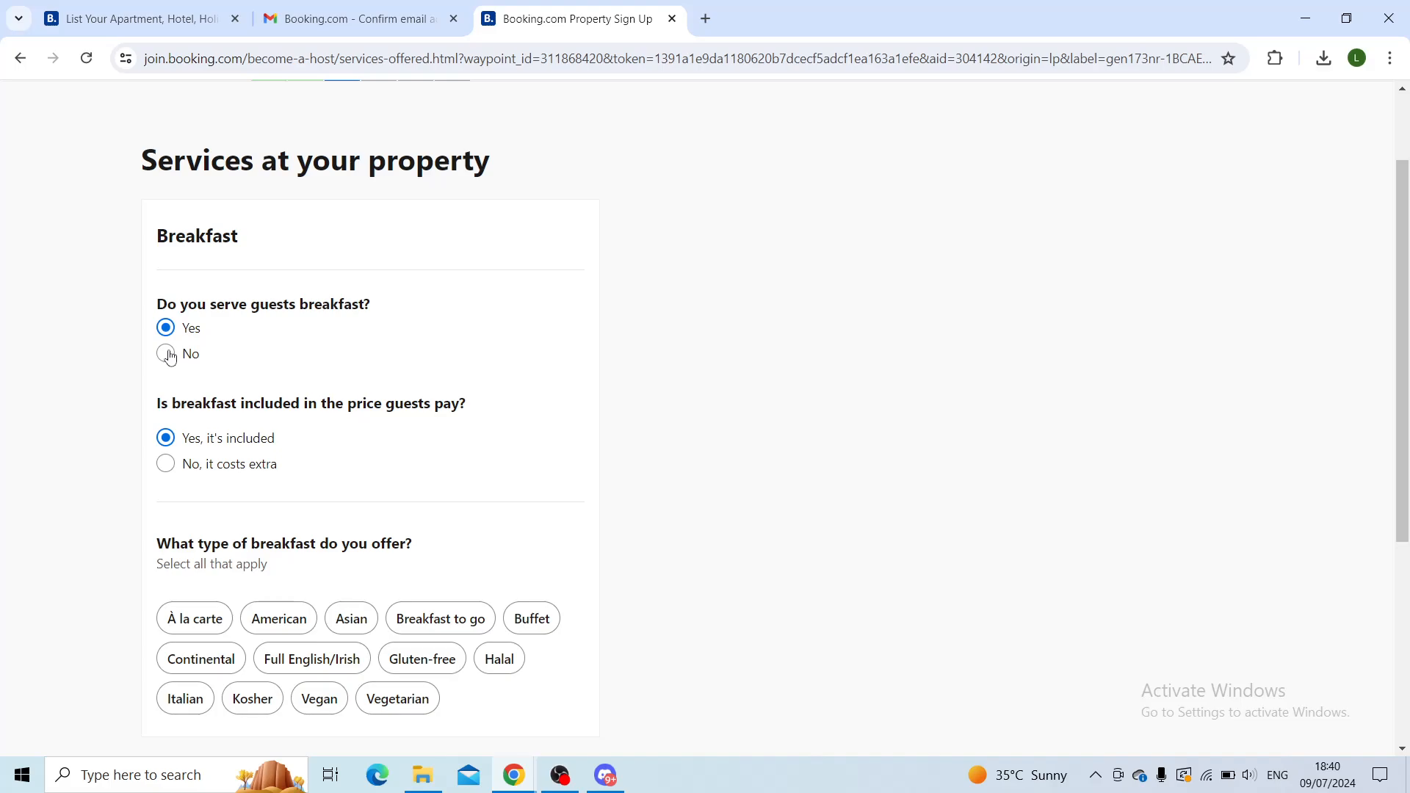
click(169, 355)
click(165, 327)
- Set breakfast service to No, keep parking at No, and continue to the languages
click(181, 353)
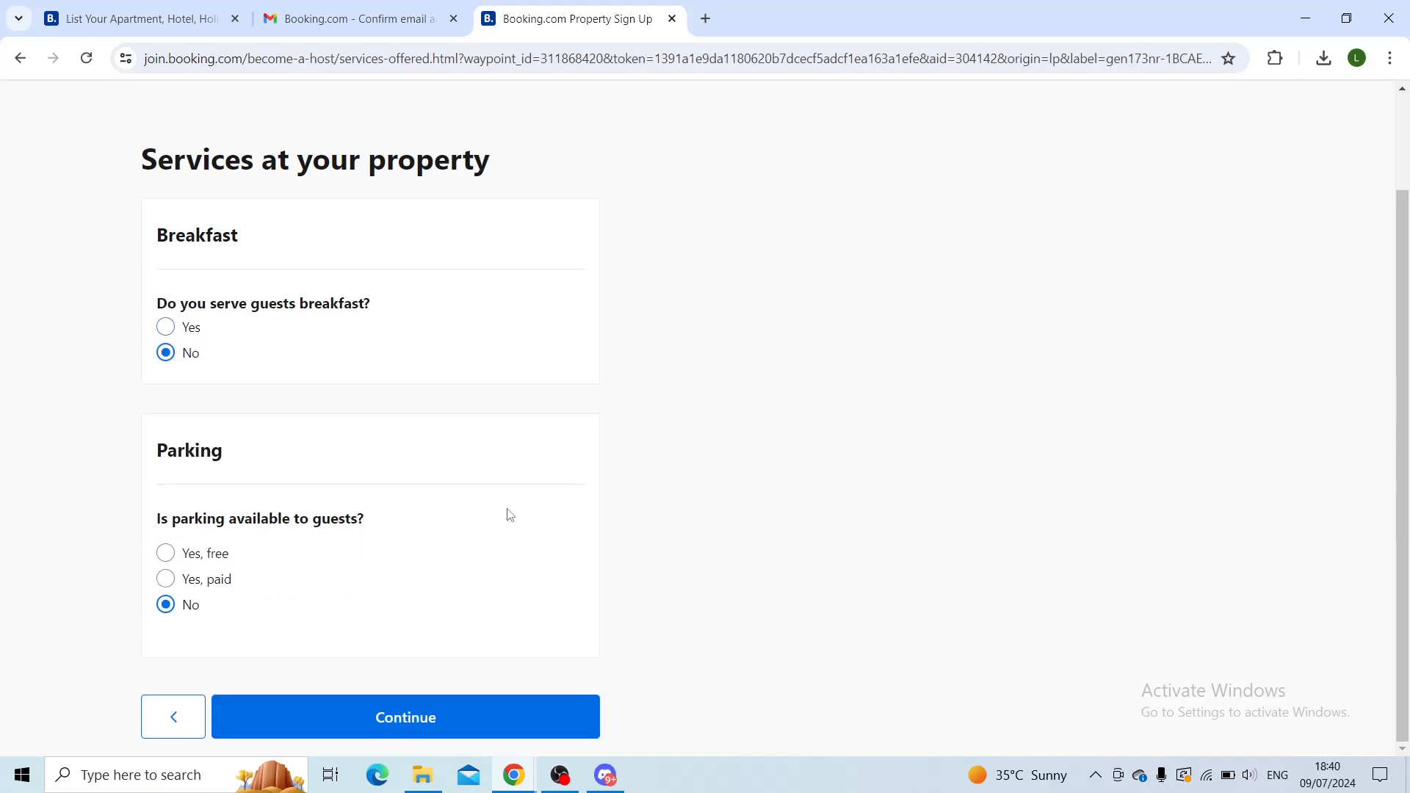
click(369, 718)
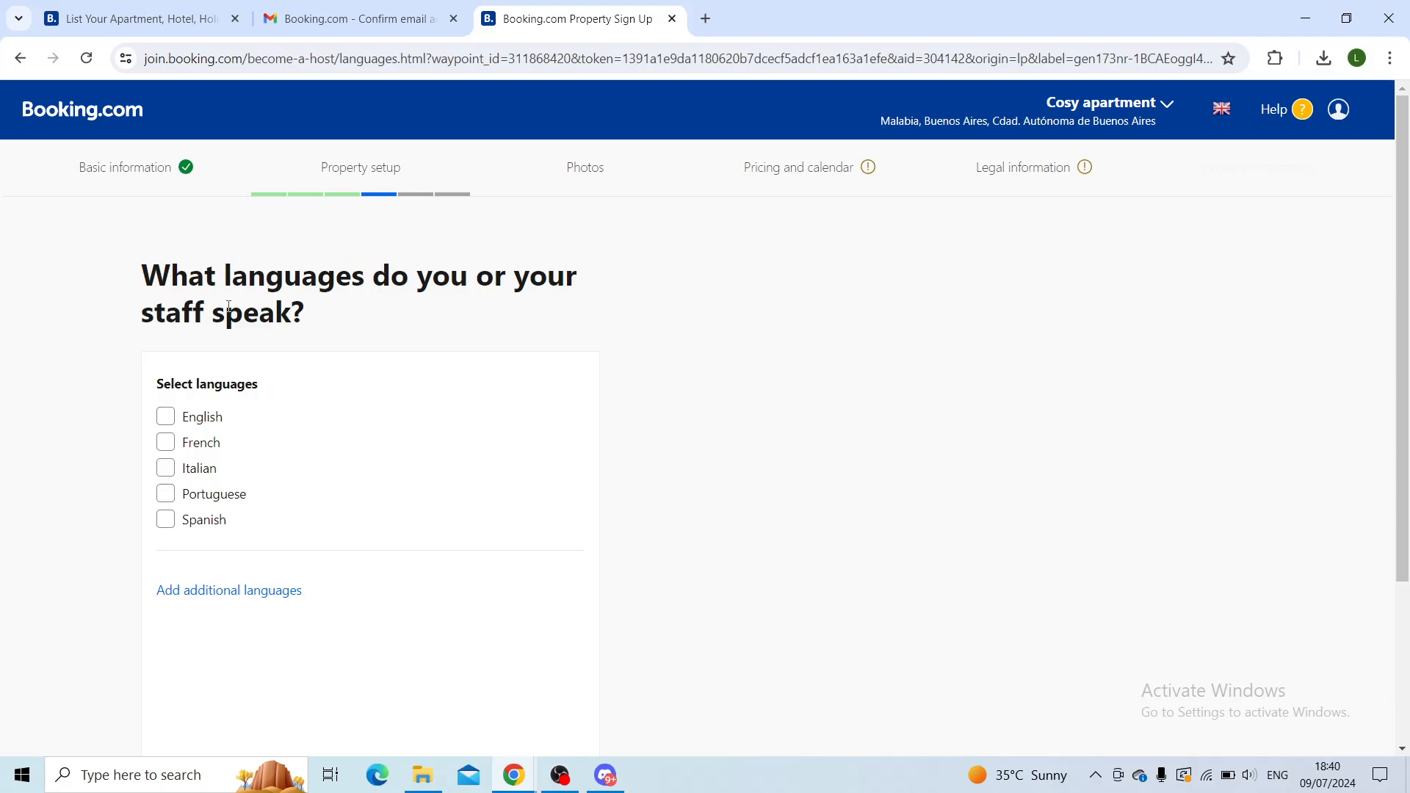
- Select English as the language spoken by the host or staff and continue to the house rules
click(165, 417)
scroll(445, 466, down, 2)
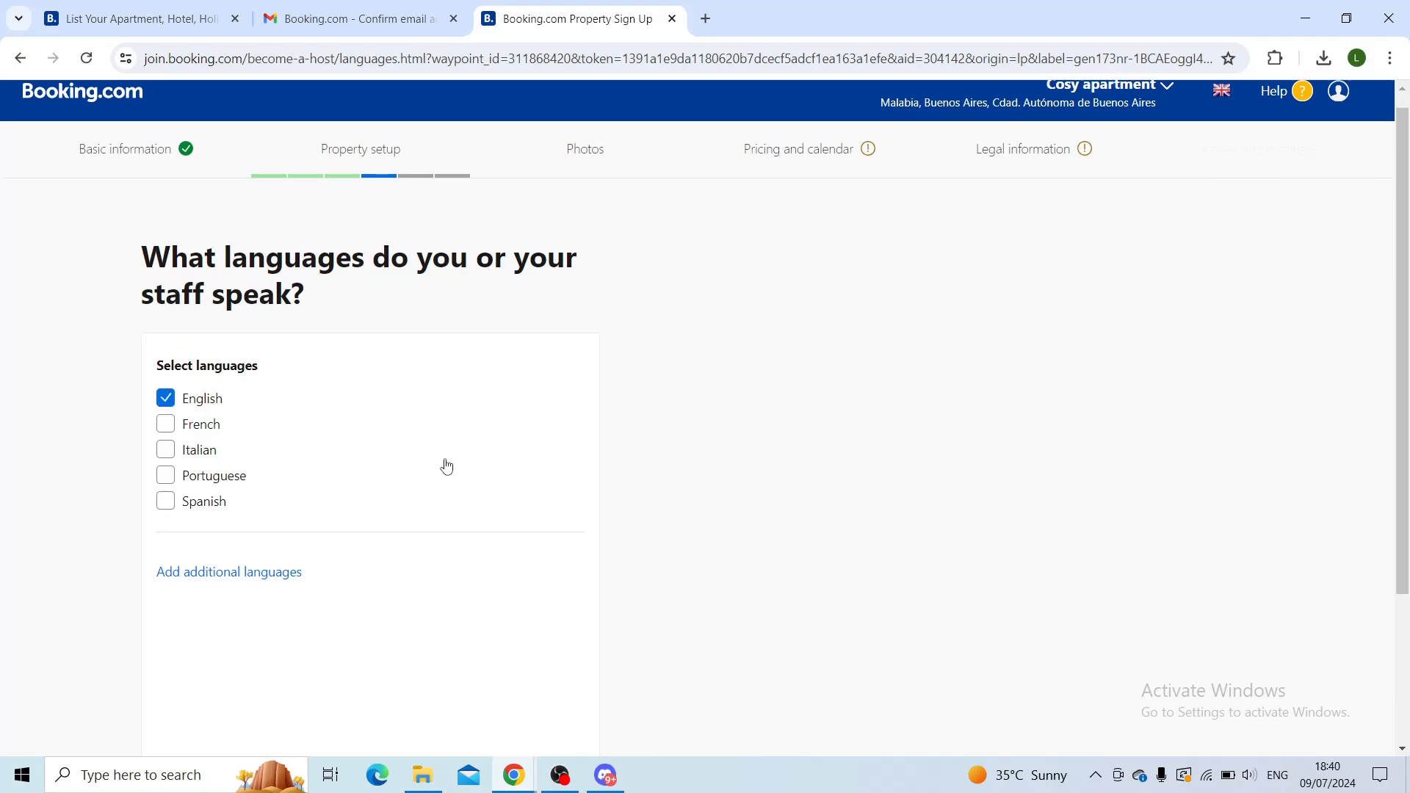
scroll(332, 349, down, 1)
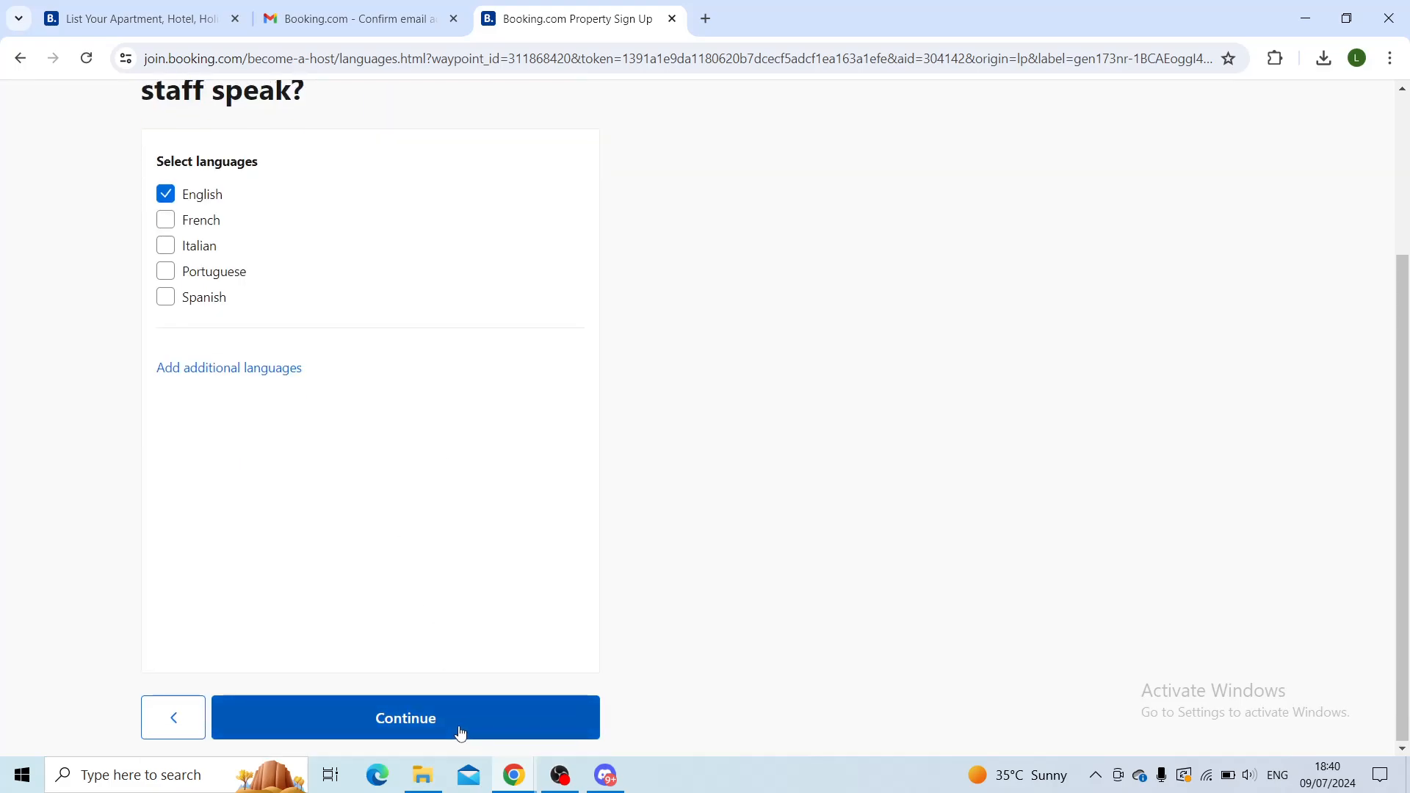
click(460, 725)
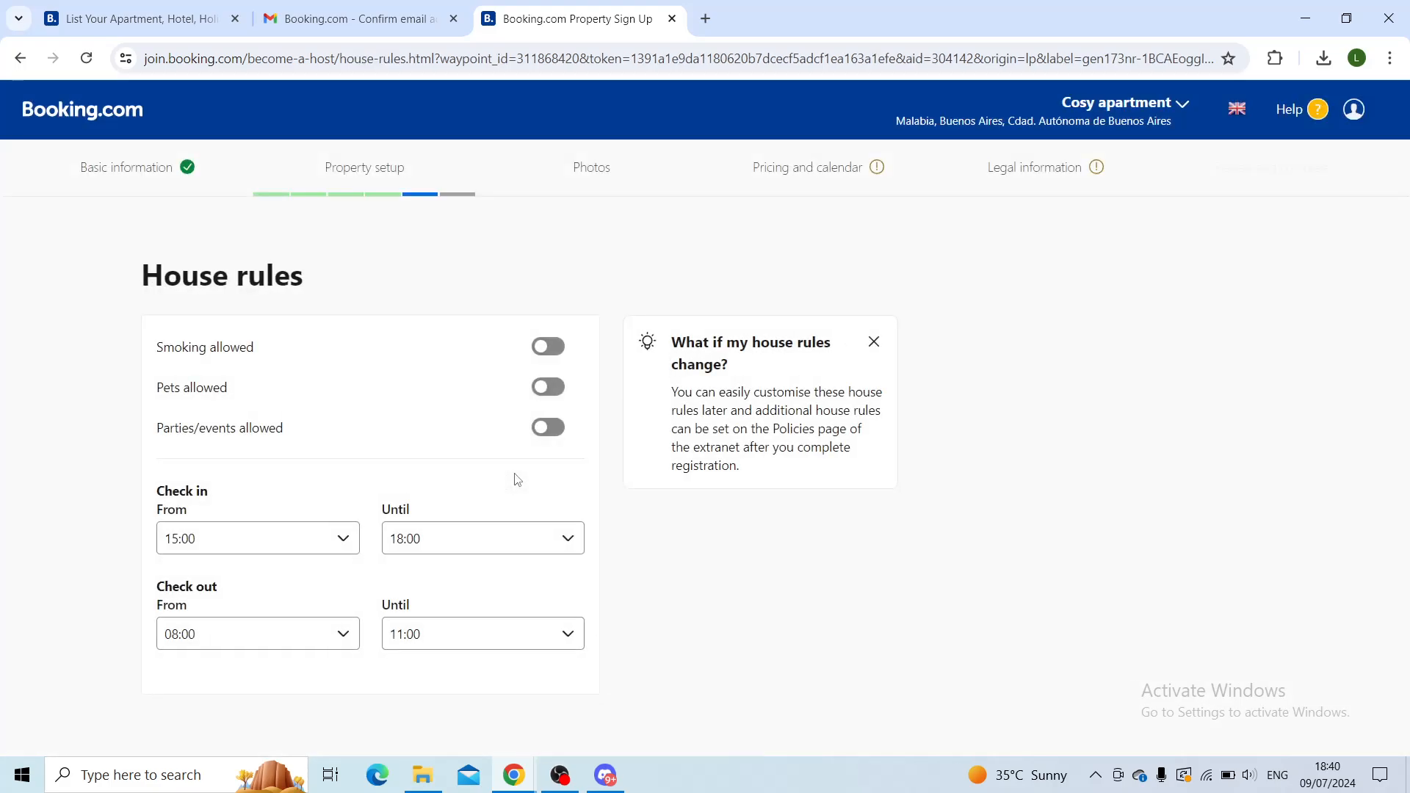
- Allow smoking and pets in the house rules, leaving parties and events not allowed
scroll(517, 479, down, 1)
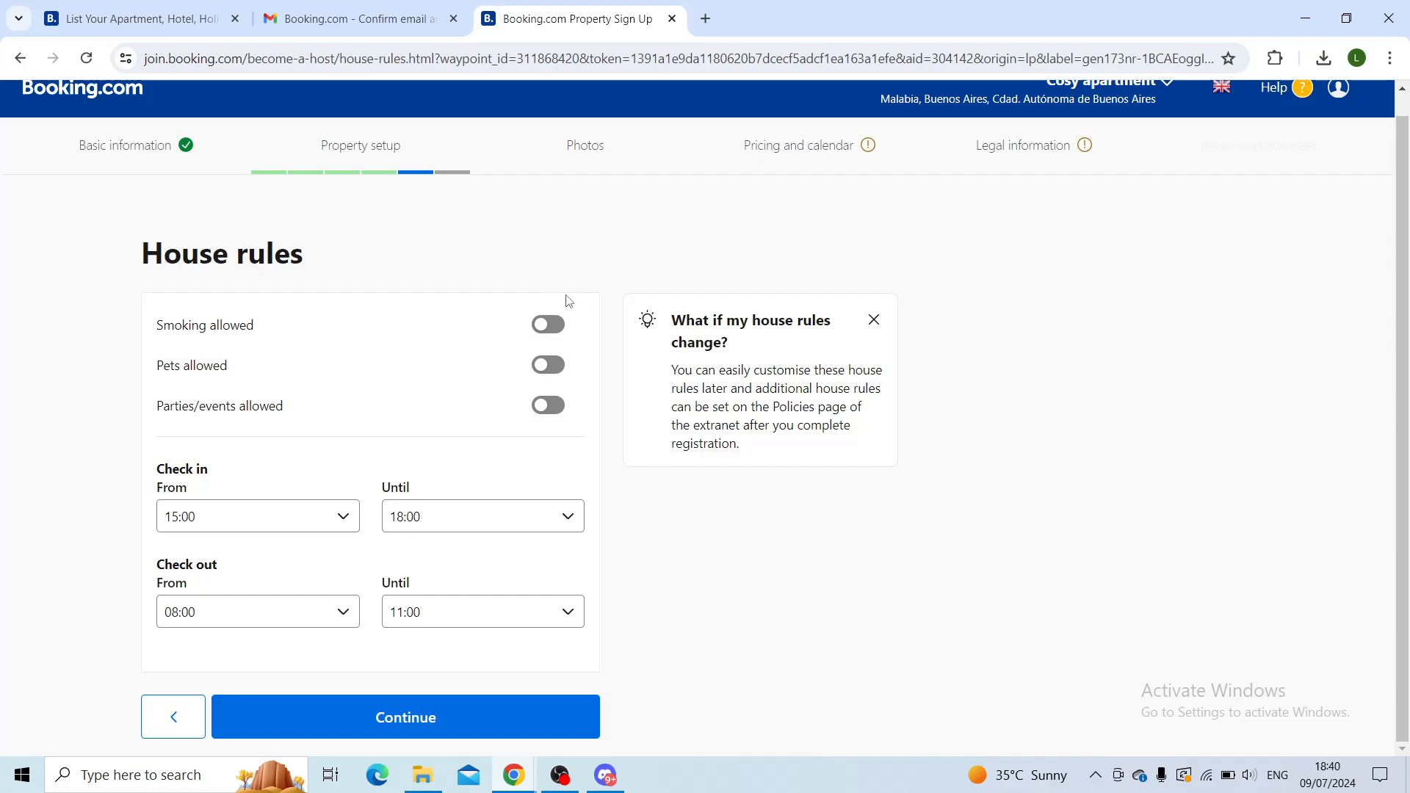
click(552, 327)
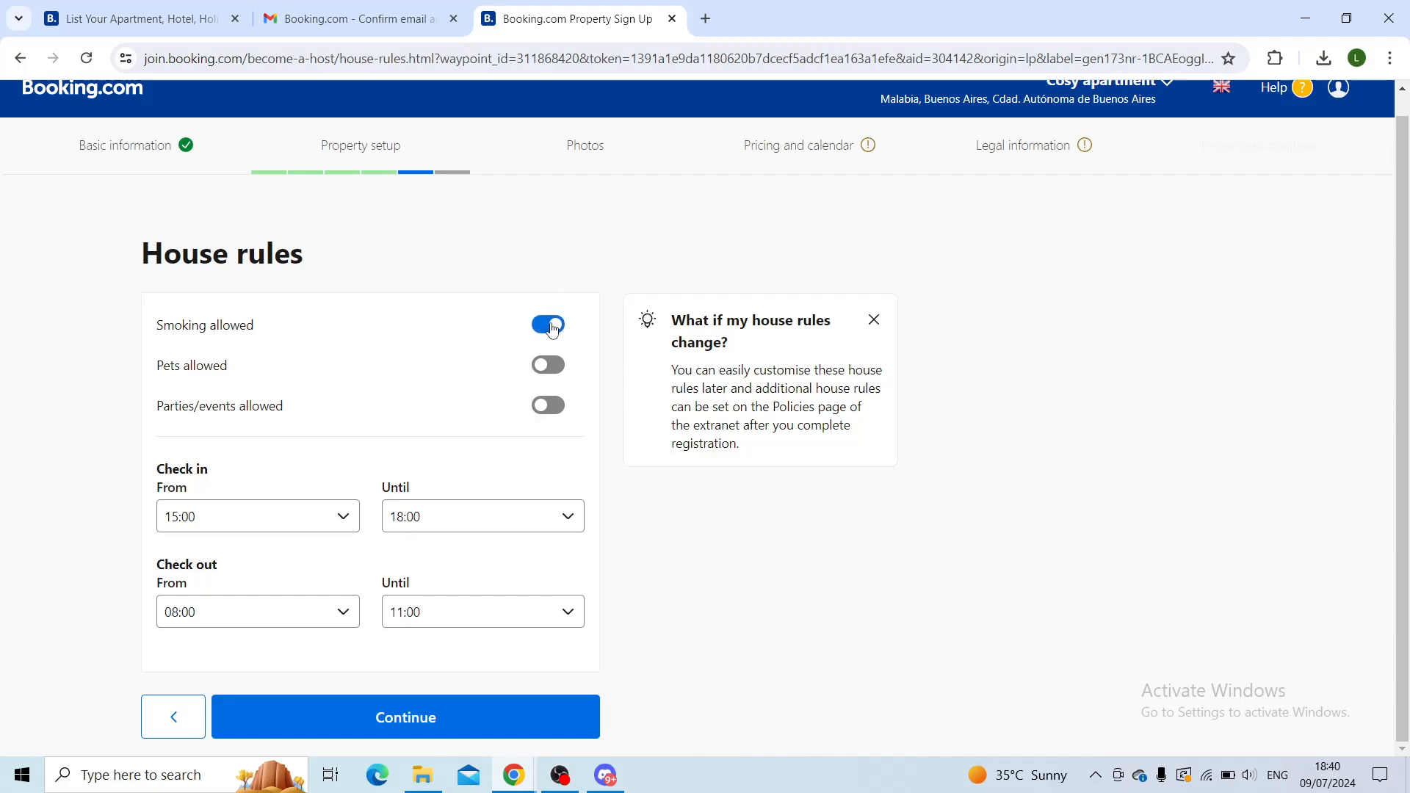
click(551, 366)
click(545, 405)
click(545, 406)
- Set the check-in window from 11:00 until 14:00
click(321, 513)
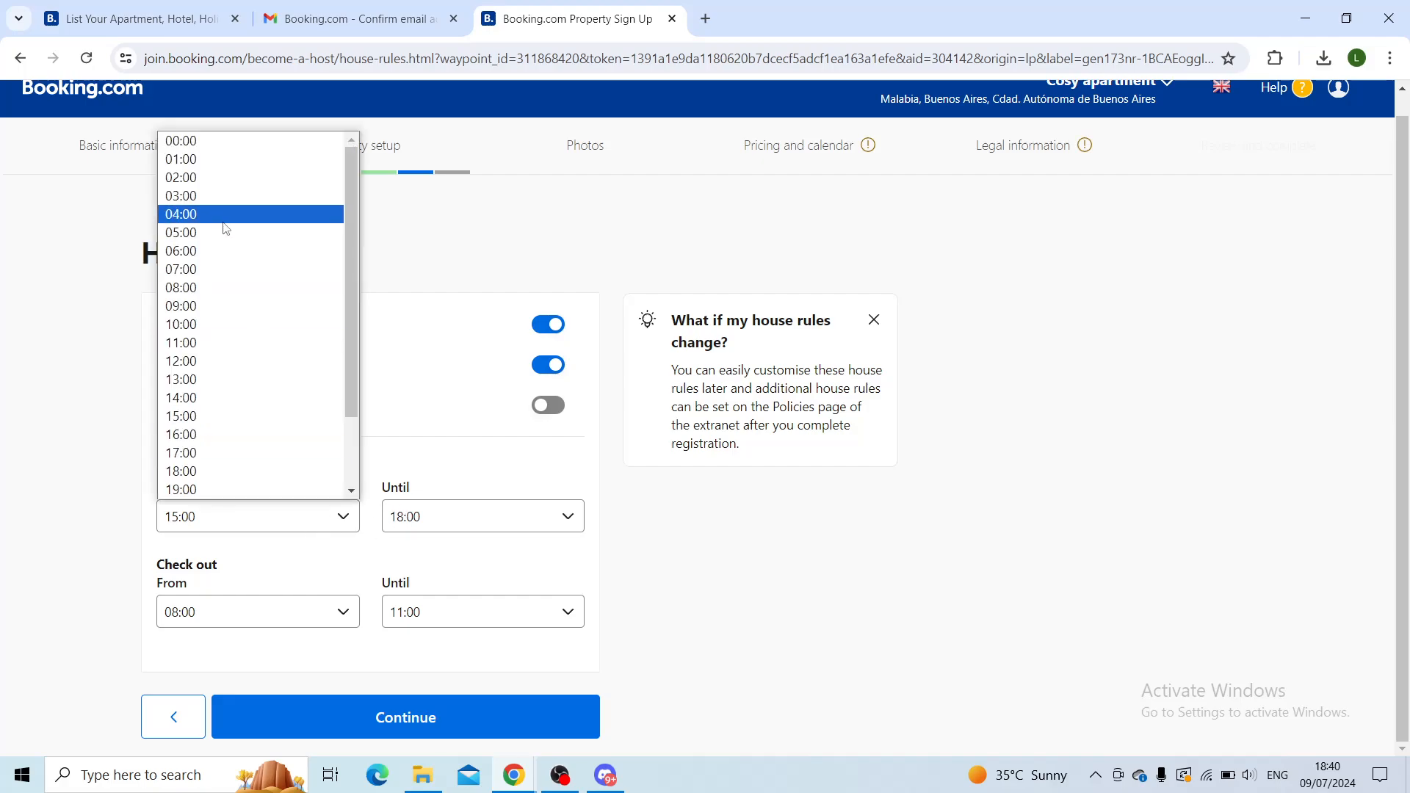
click(204, 343)
click(447, 522)
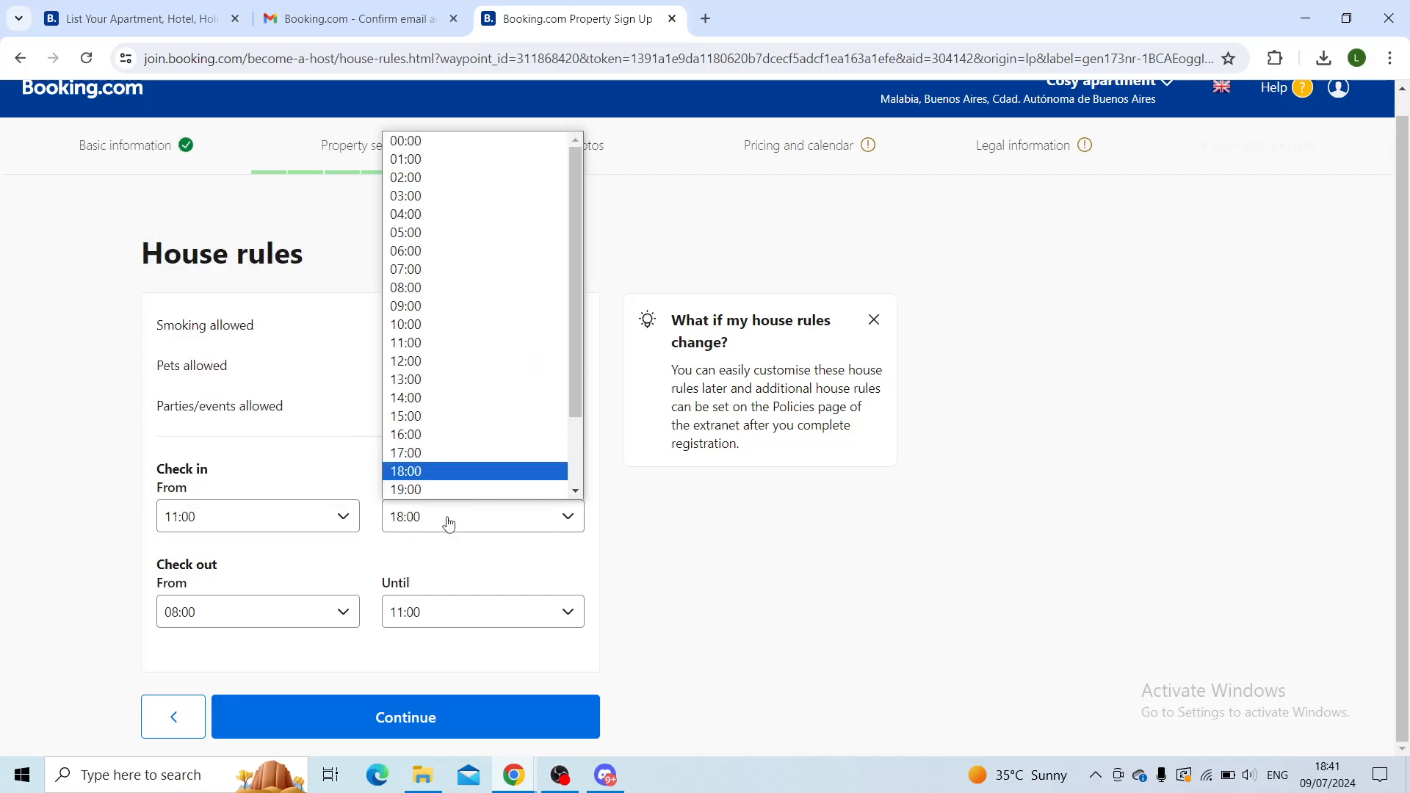
click(476, 396)
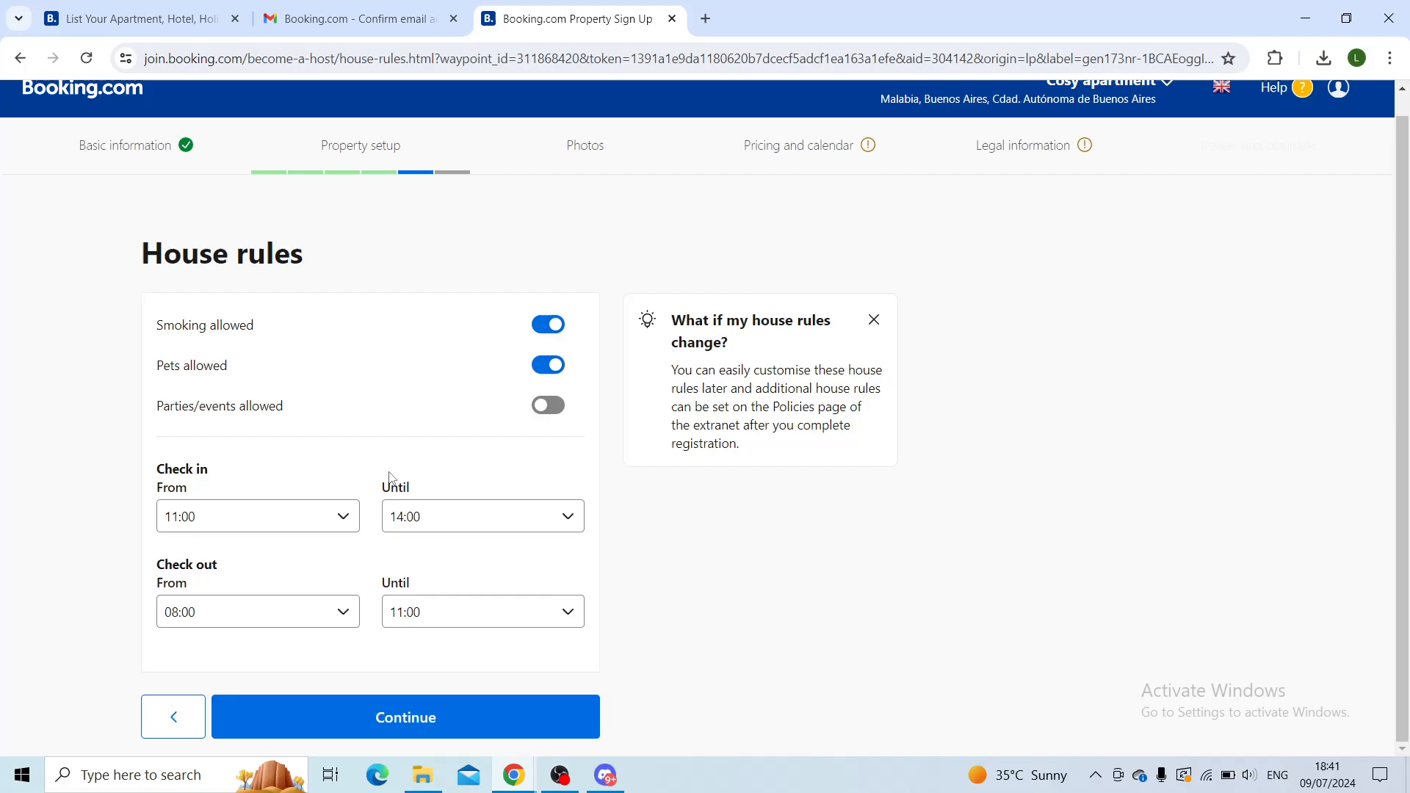
- Set the check-out window from 08:00 until 10:00 and continue to the host profile
click(330, 609)
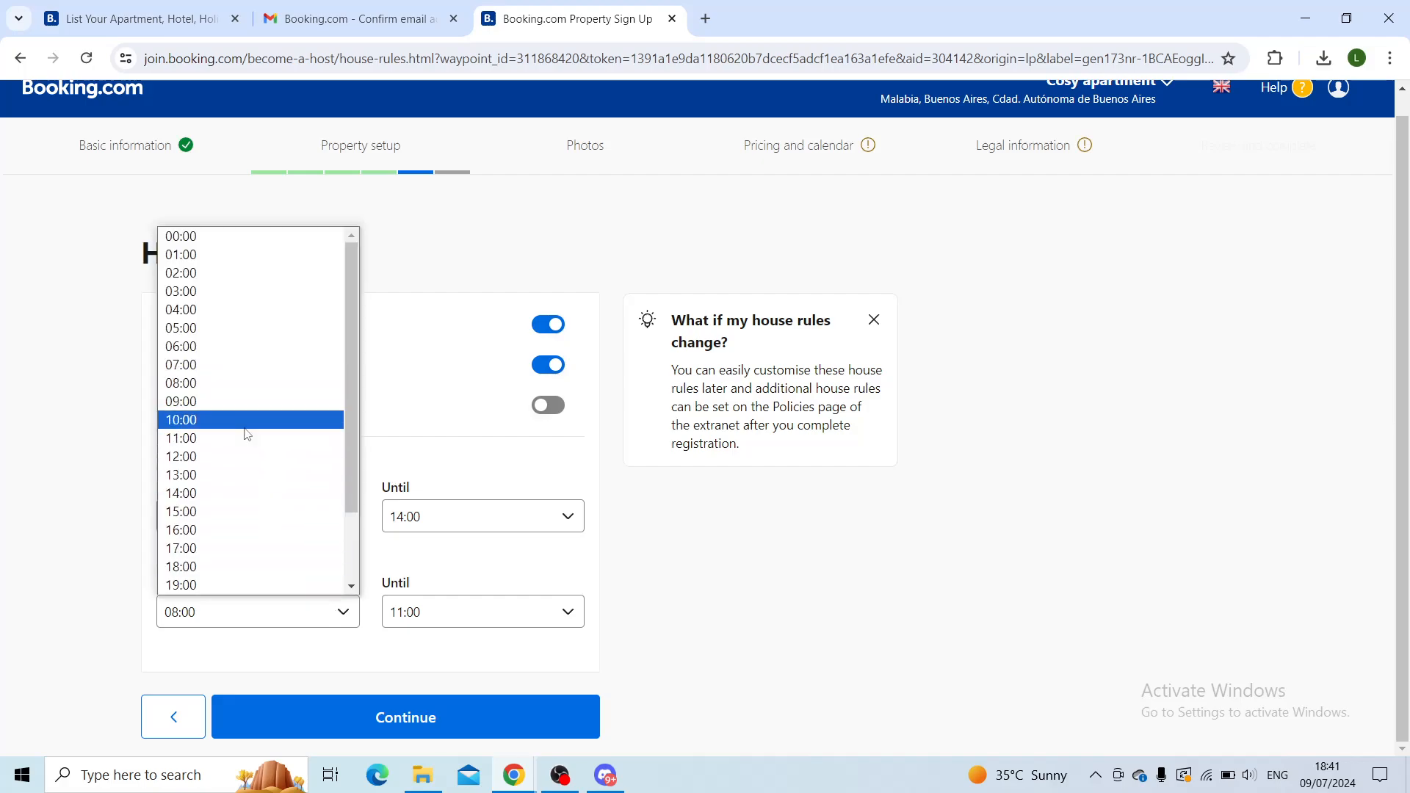
click(240, 389)
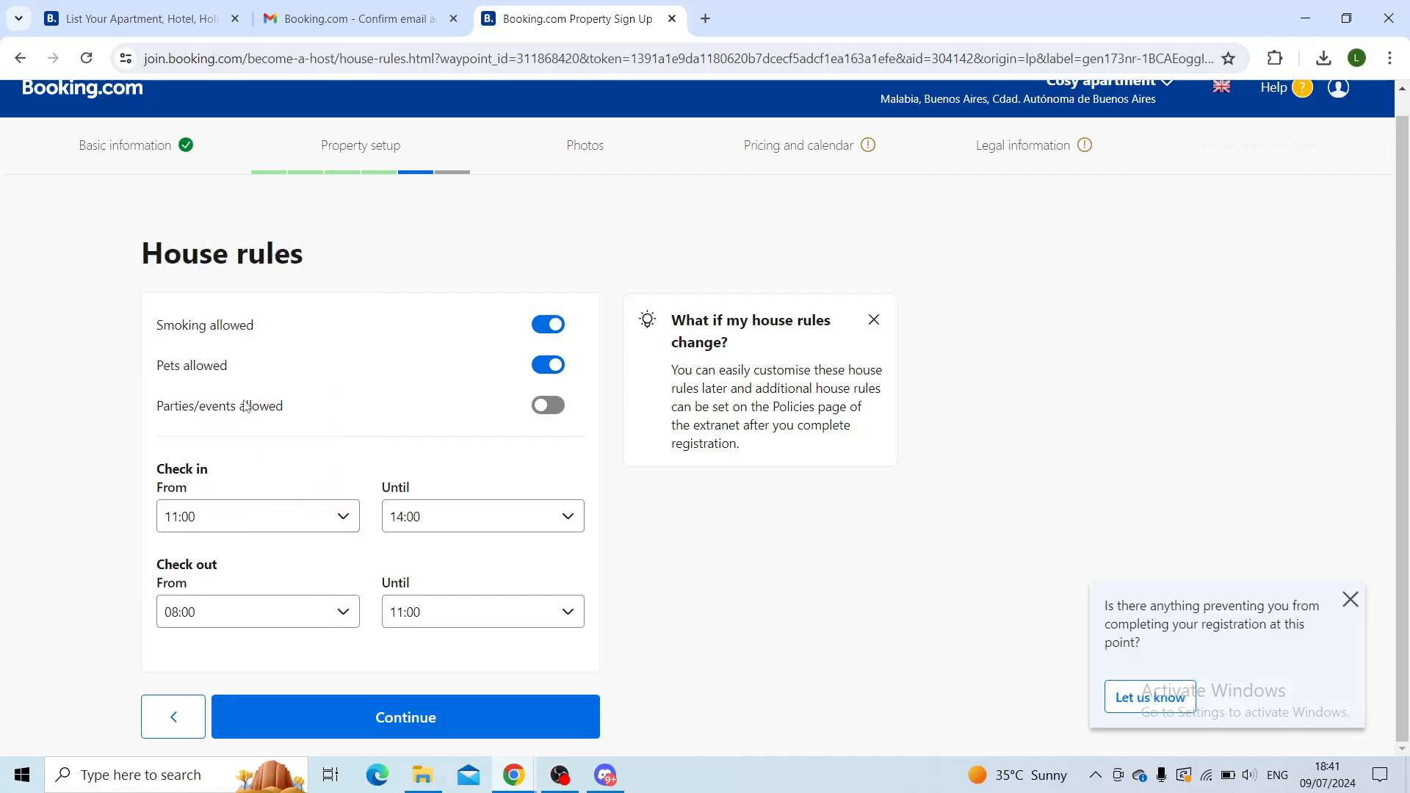
click(428, 614)
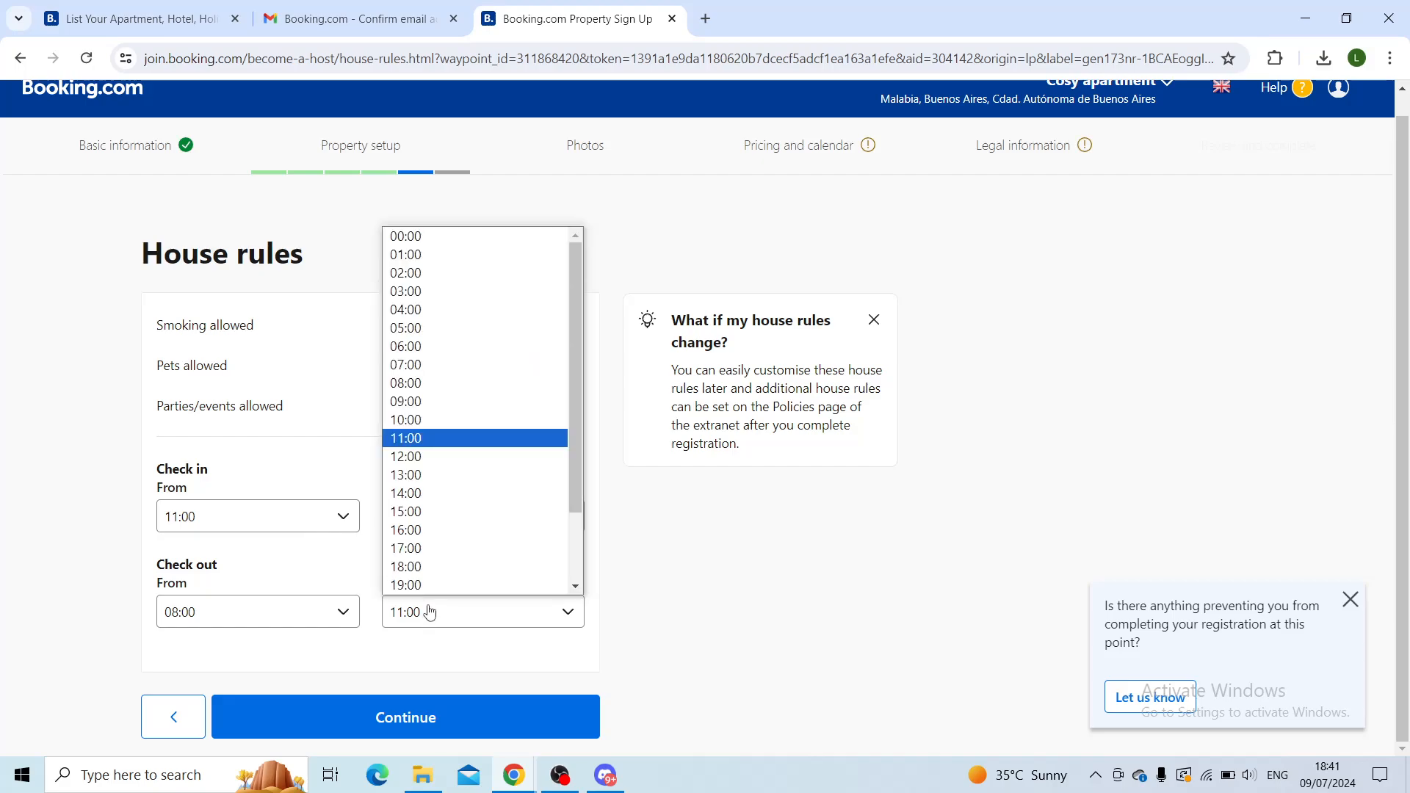
click(443, 422)
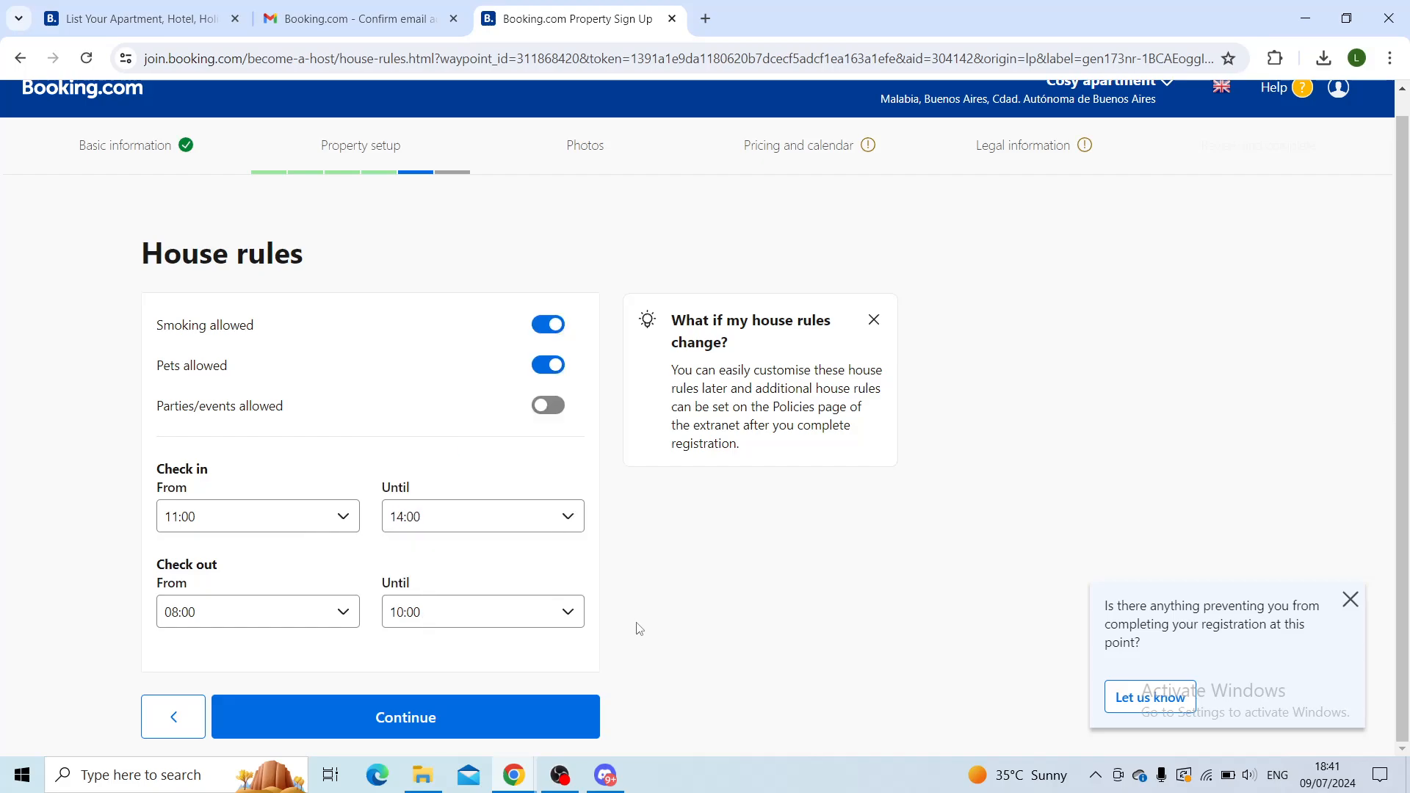
click(496, 727)
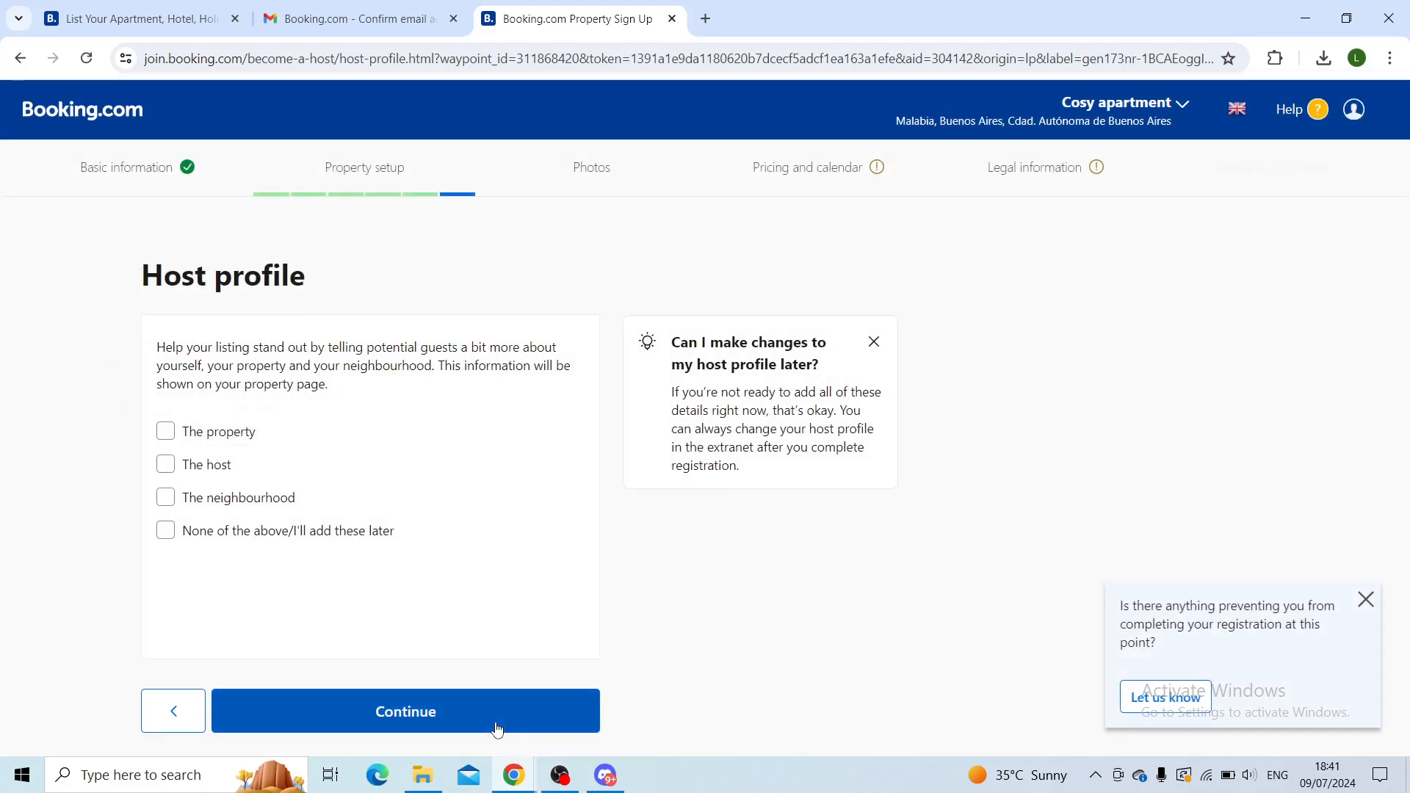
click(166, 432)
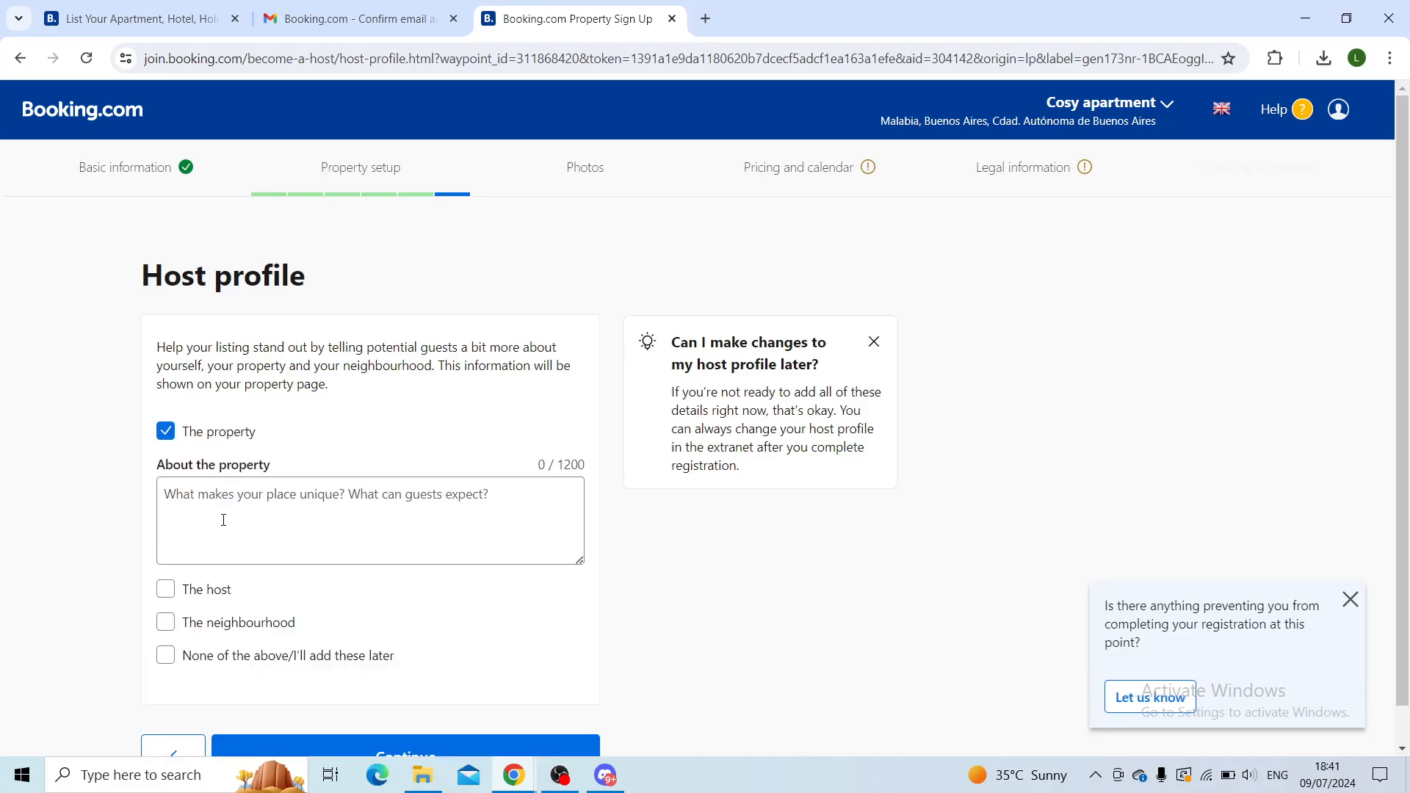
click(198, 499)
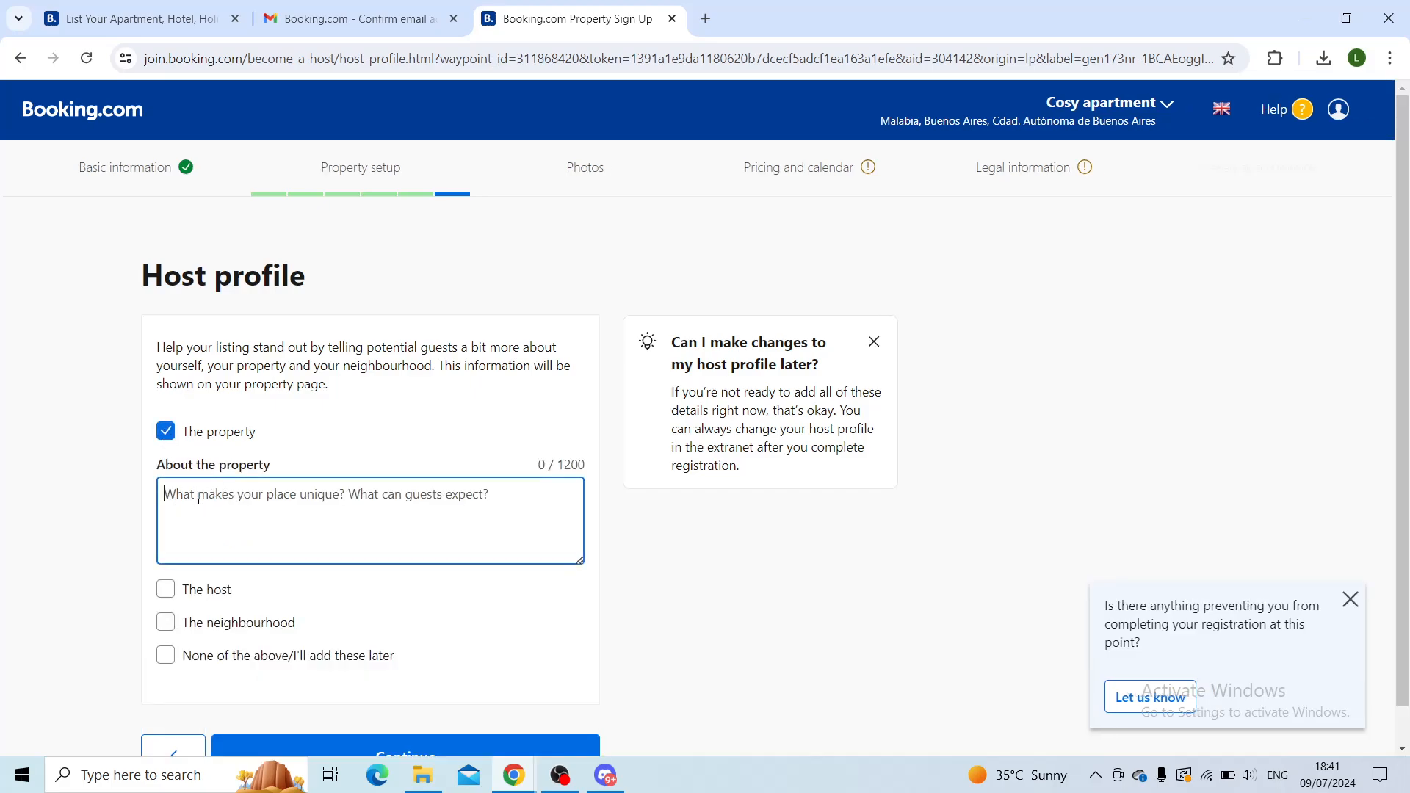
scroll(270, 474, down, 1)
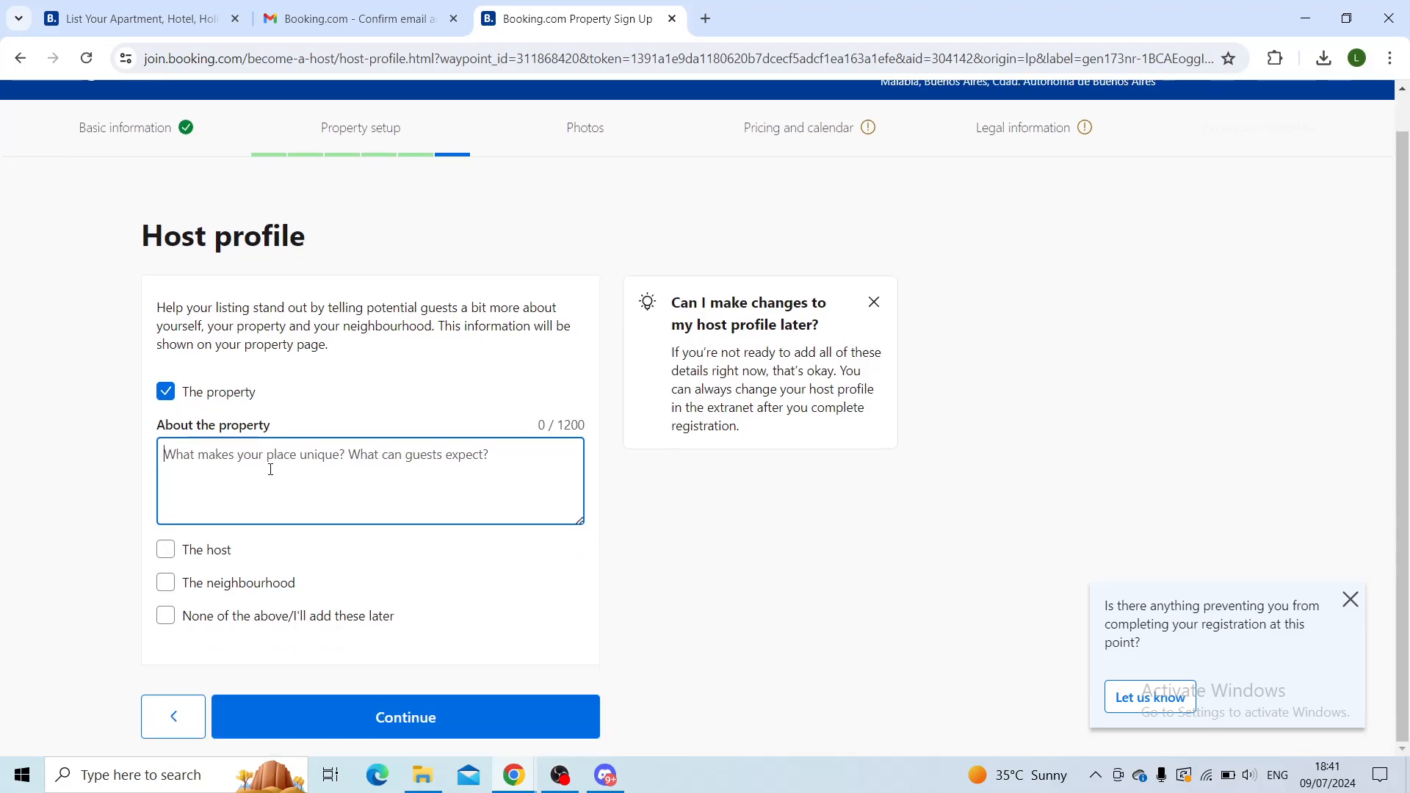
click(166, 550)
scroll(389, 534, down, 1)
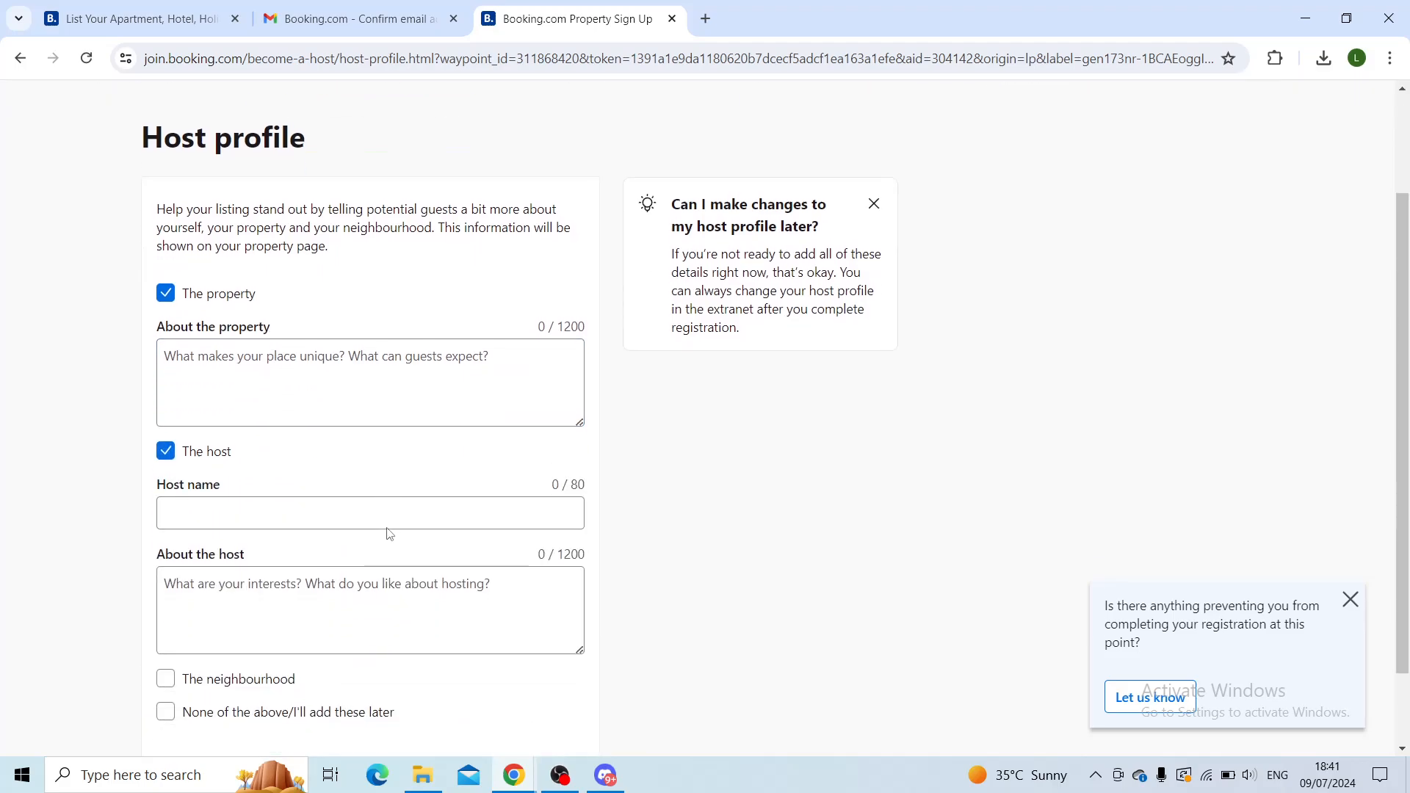
- Clear the host profile sections, choose "None of the above/I'll add these later", and continue to the photos
click(166, 451)
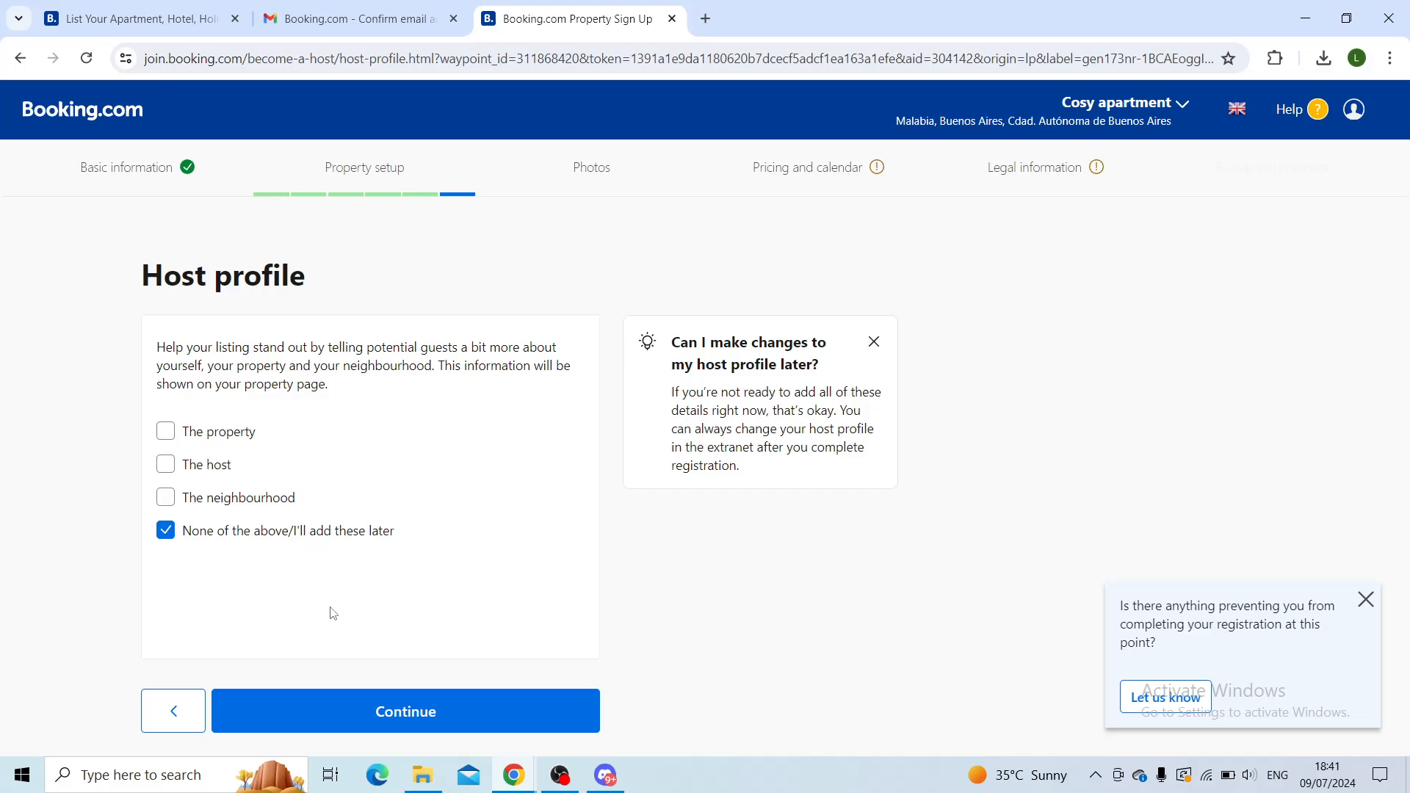
click(395, 709)
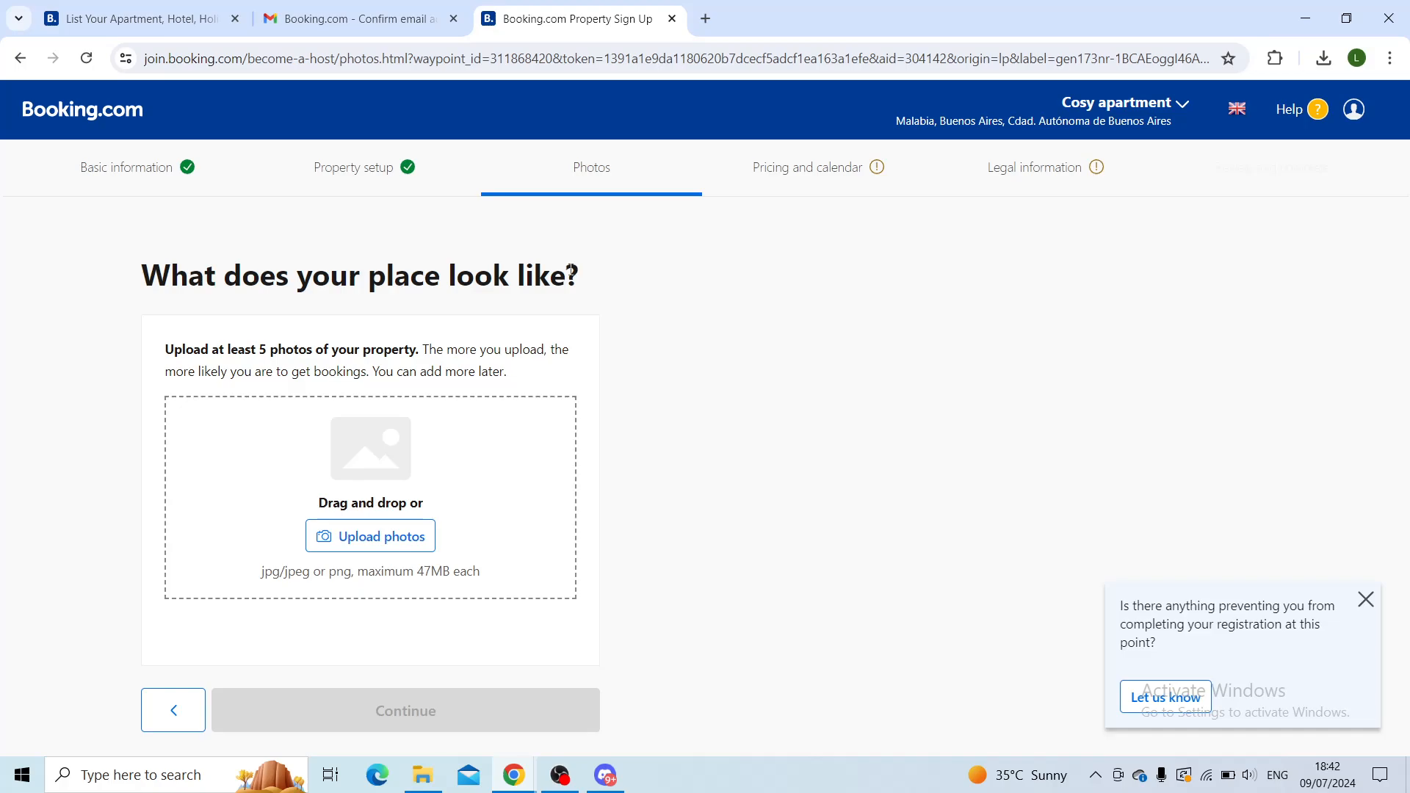
drag(571, 273, 394, 275)
click(394, 275)
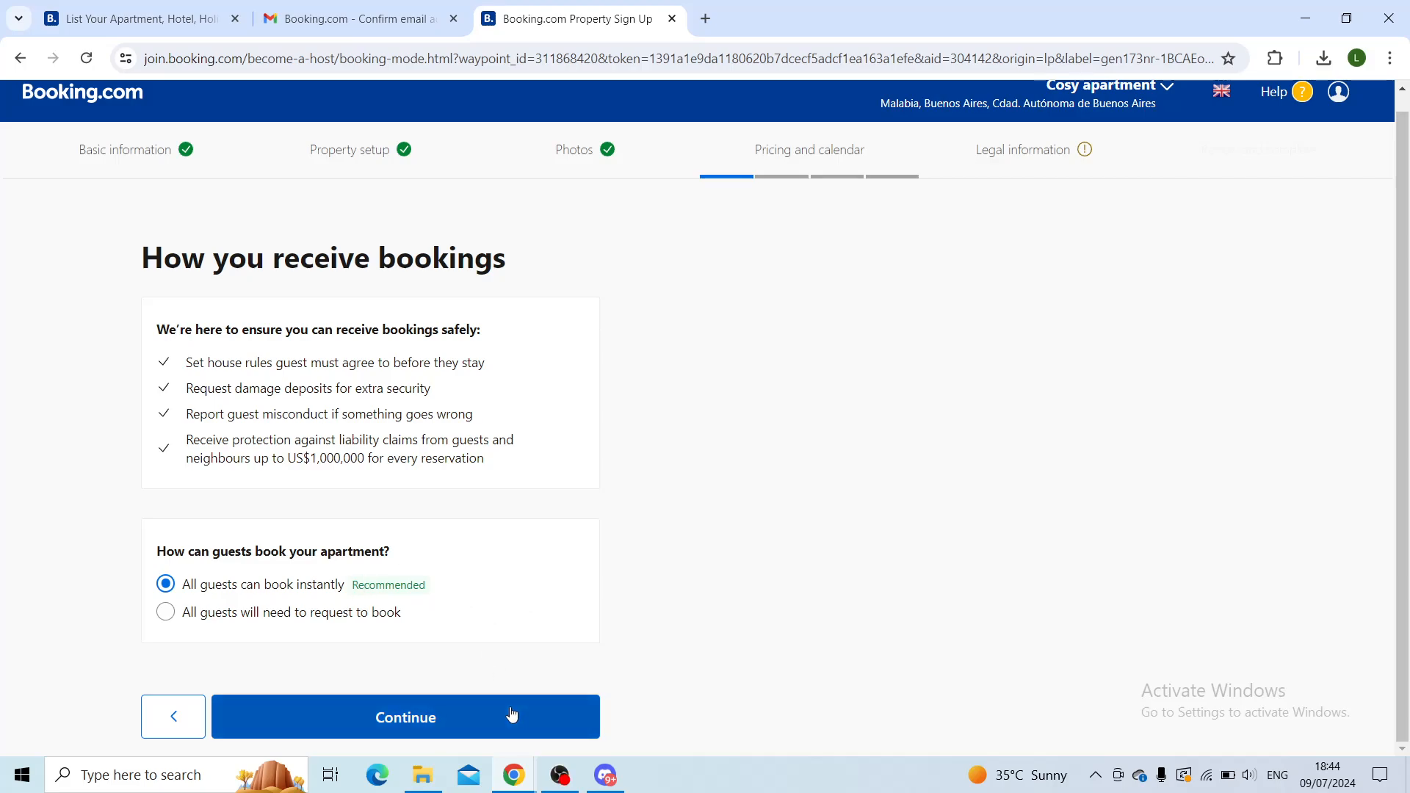
- Keep instant booking for all guests and set the price guests pay per night to US$30
click(467, 714)
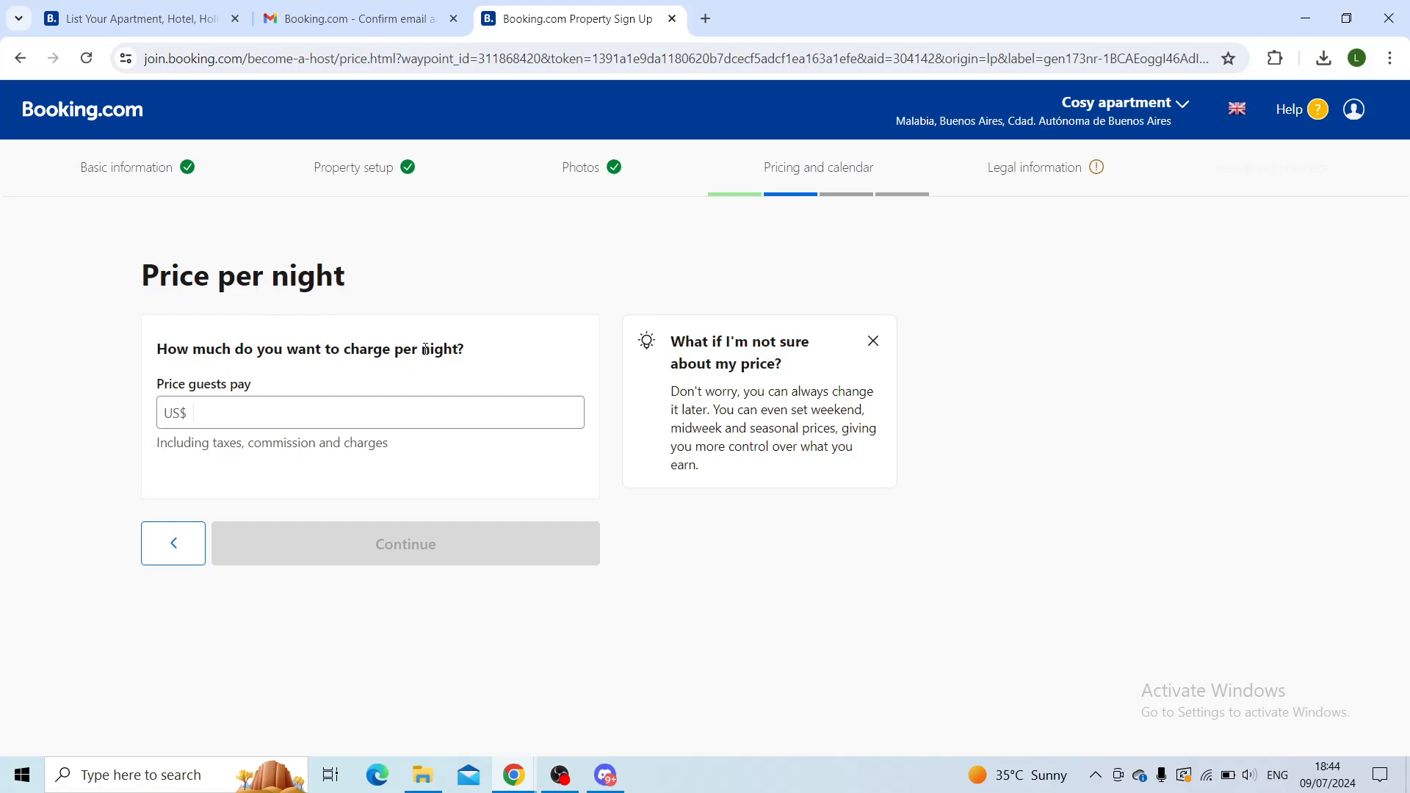
click(212, 408)
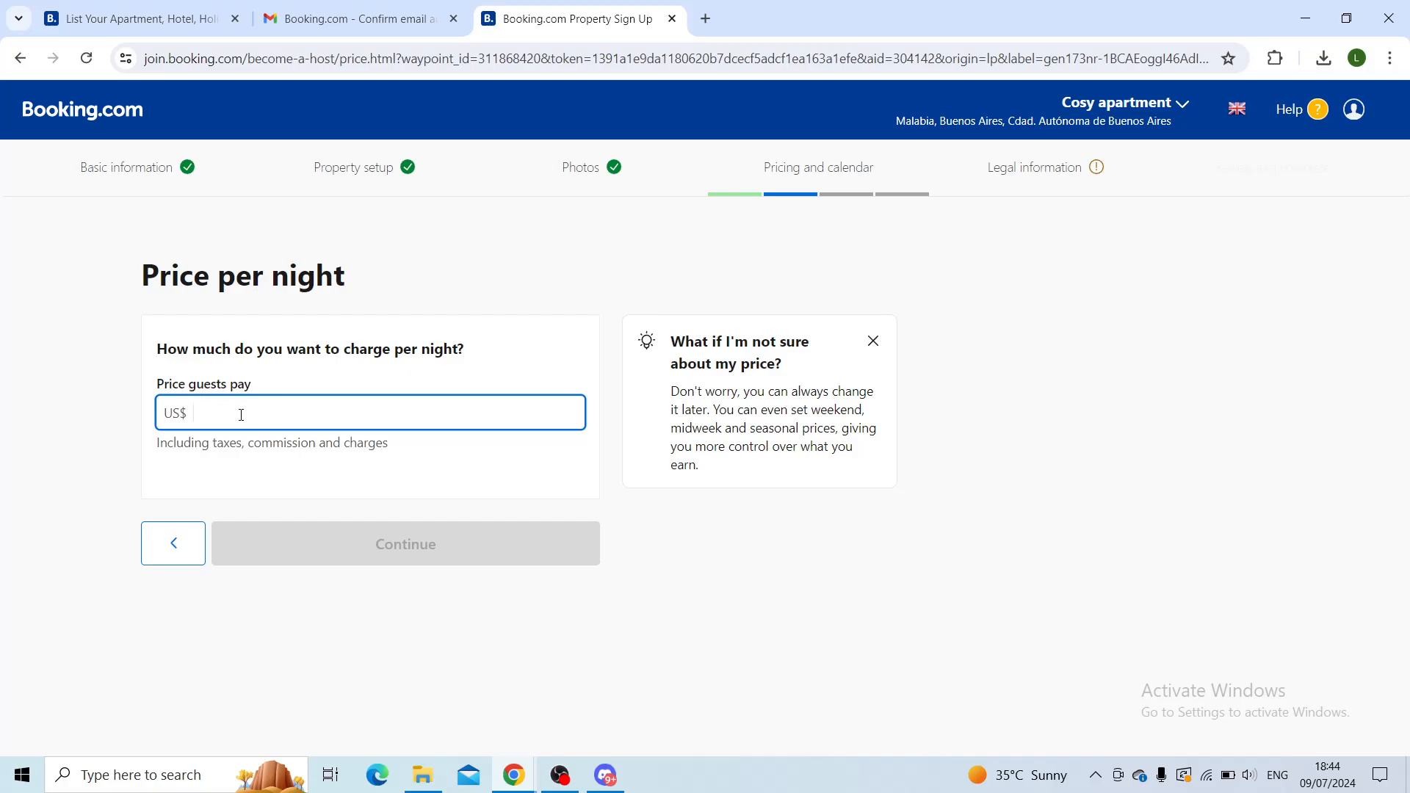
text(30)
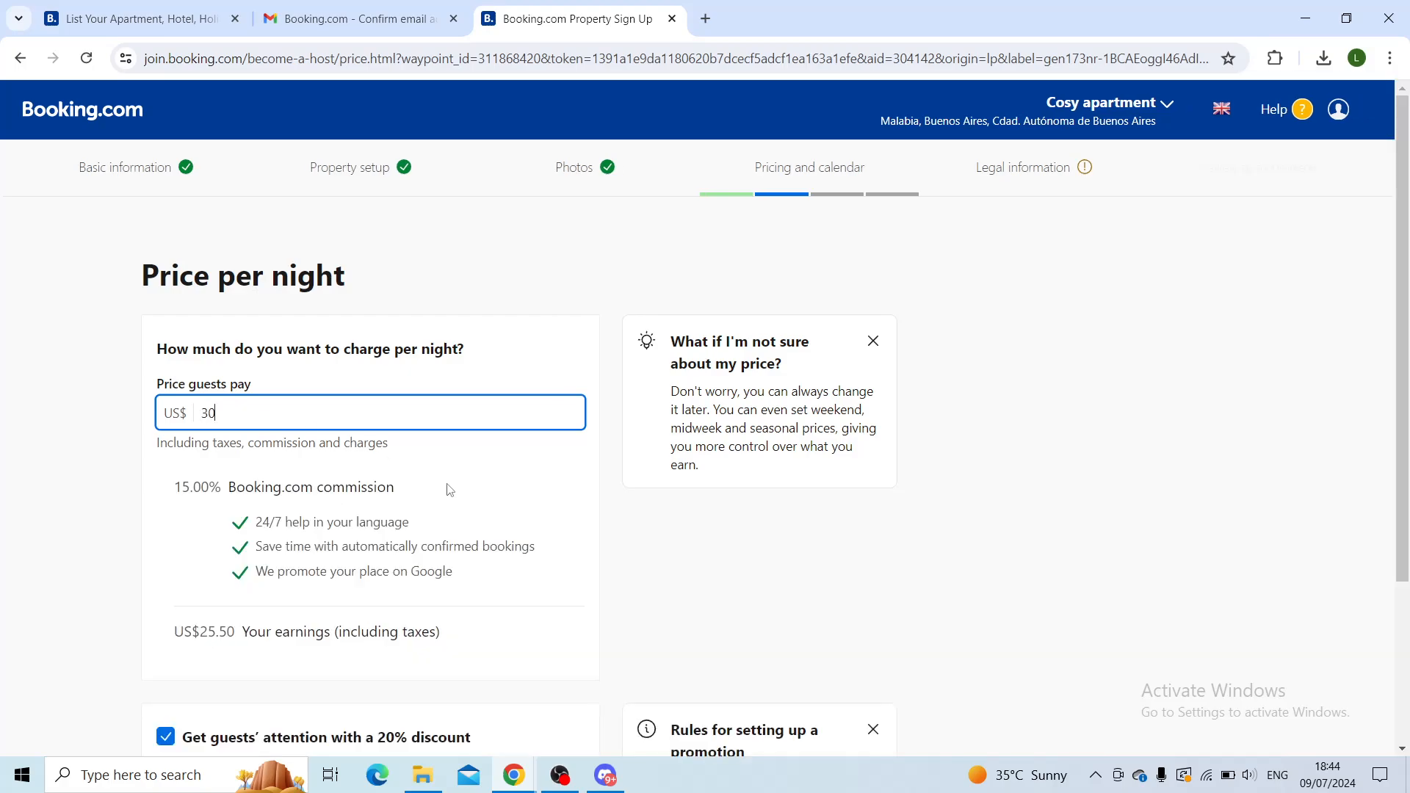
scroll(447, 489, down, 1)
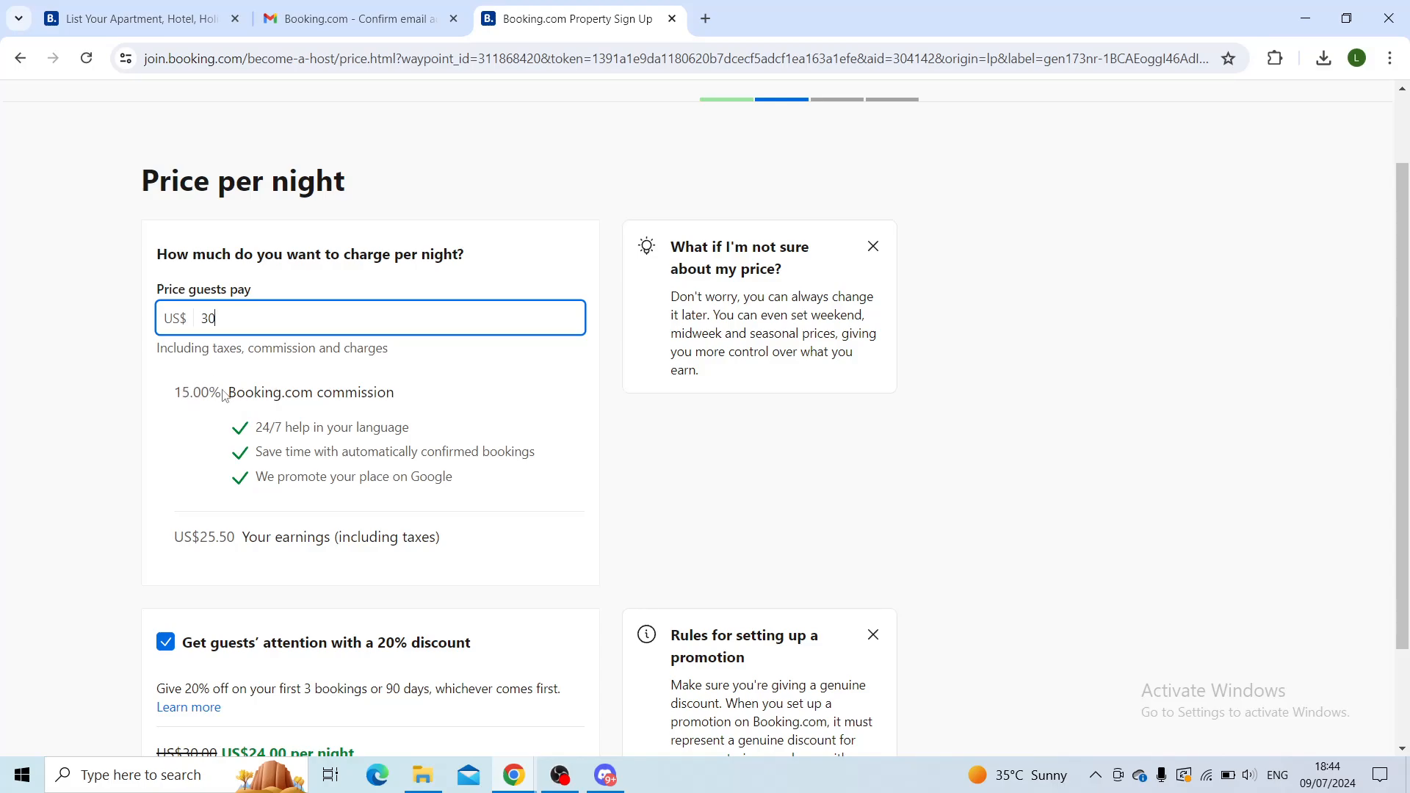
scroll(436, 439, down, 1)
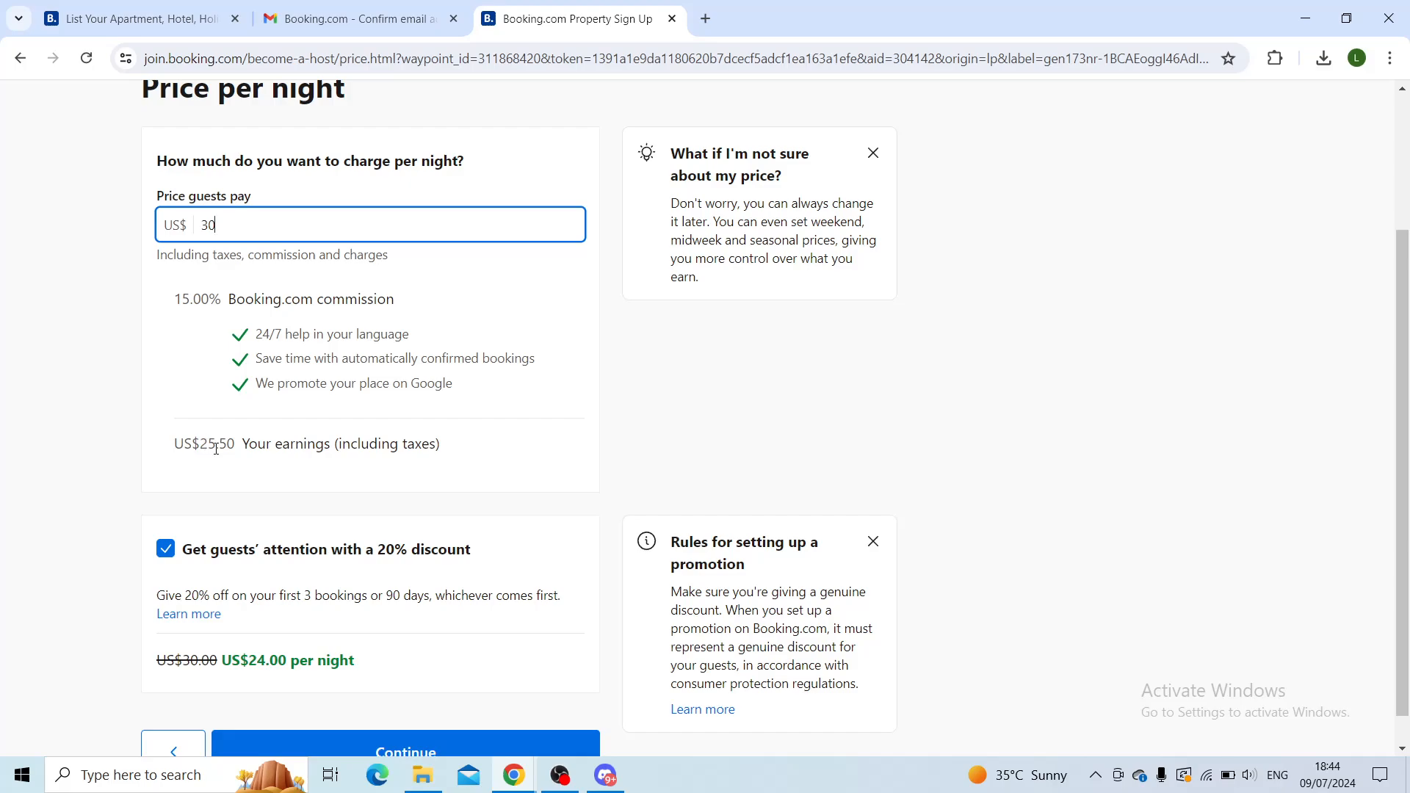
scroll(408, 467, down, 1)
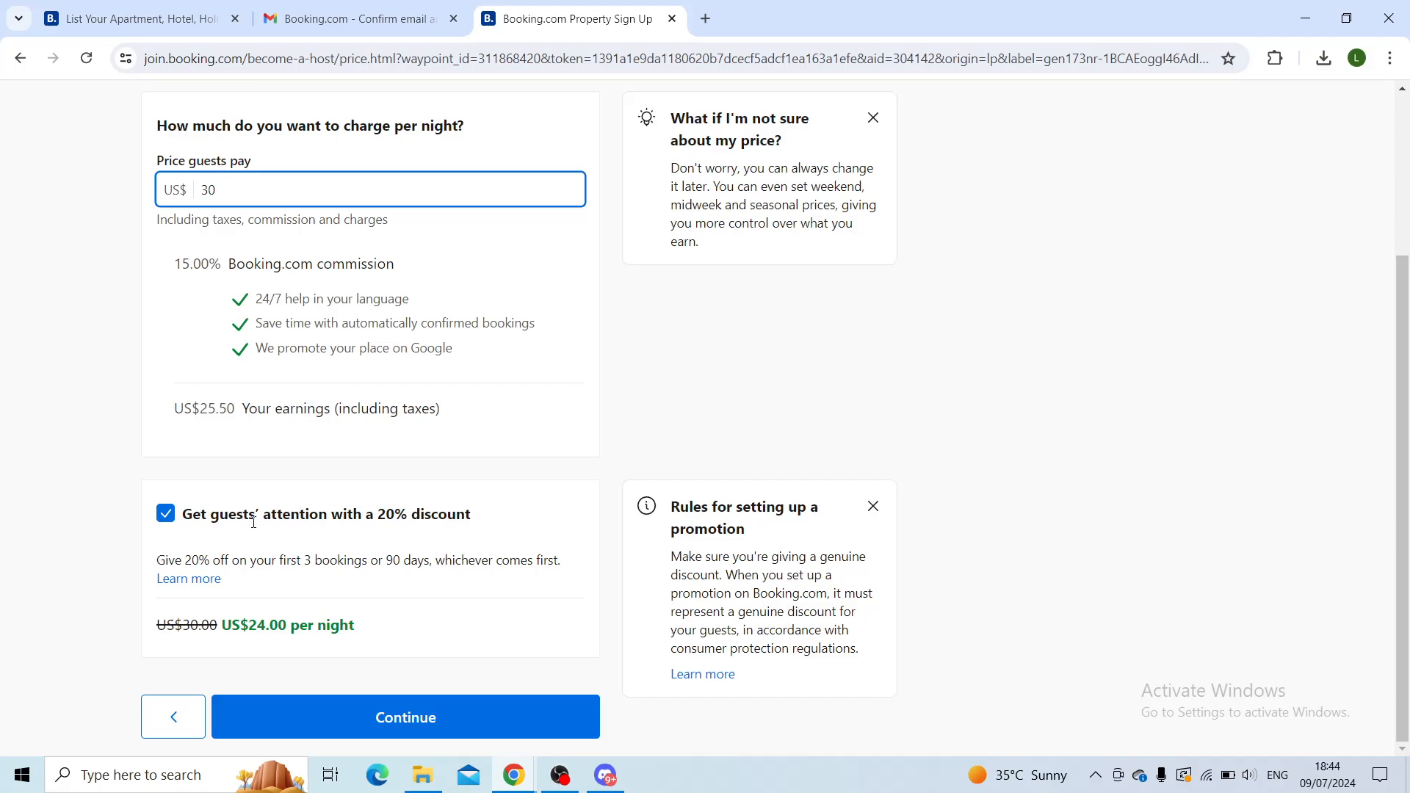
click(572, 411)
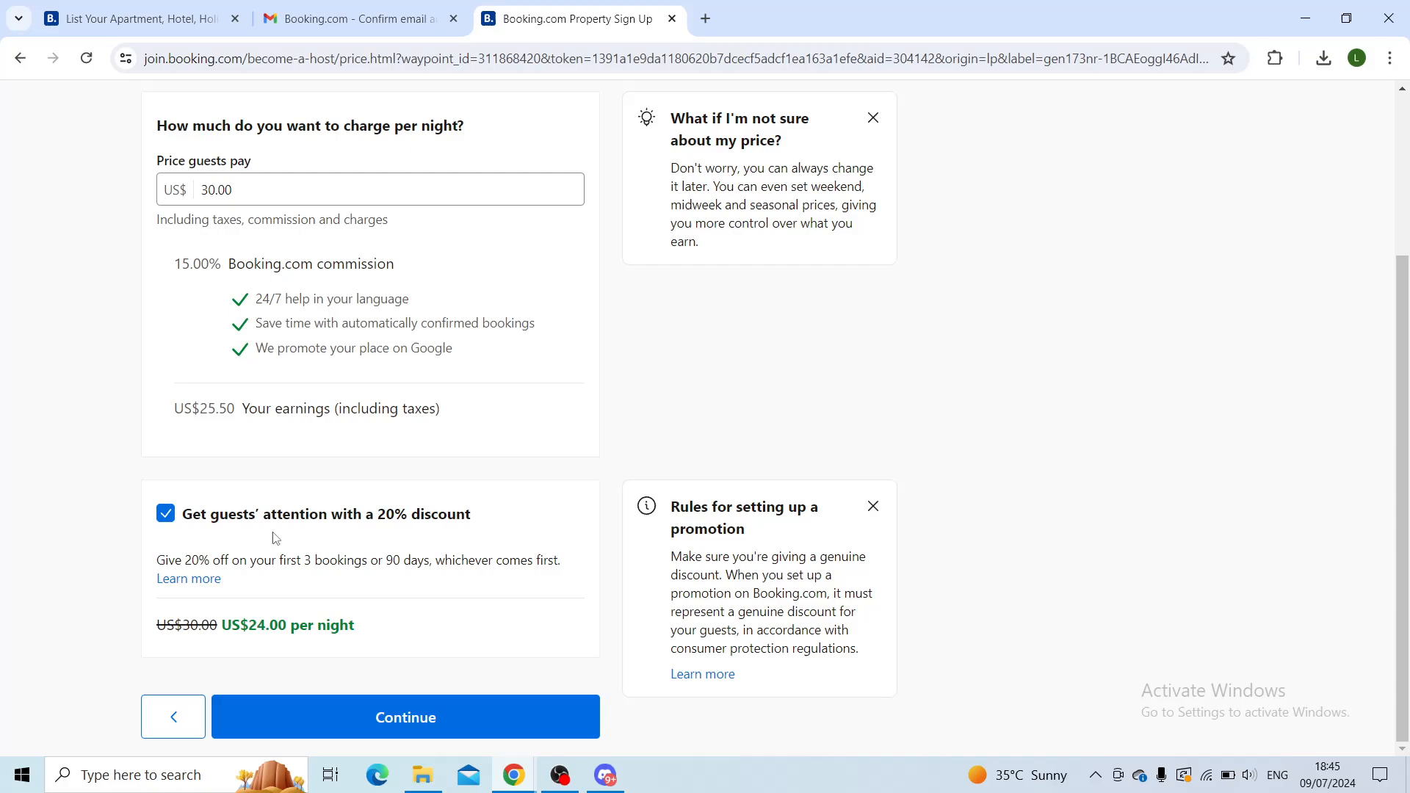
- Keep the 20% discount for the first 3 bookings or 90 days and continue to the rate plans
drag(199, 560, 317, 564)
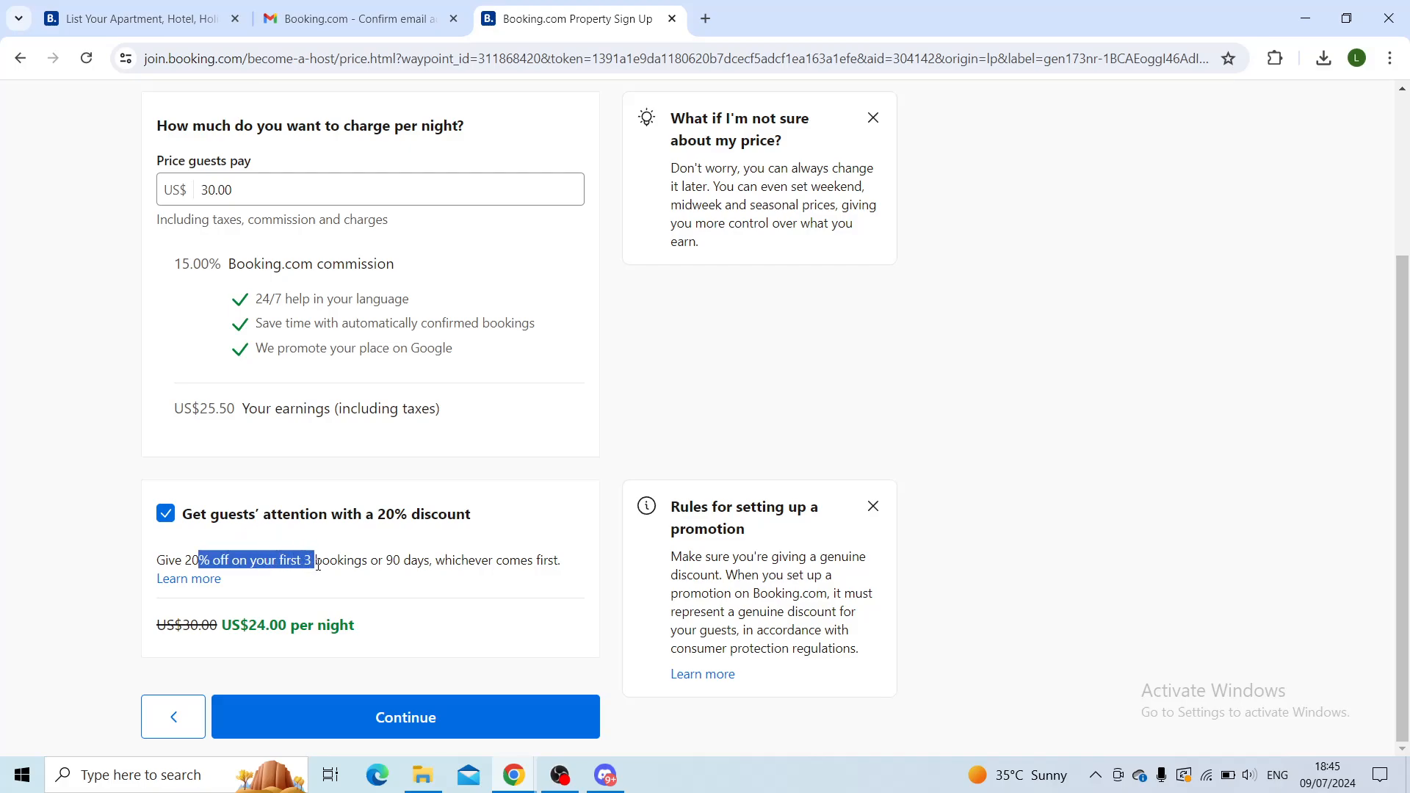
click(317, 563)
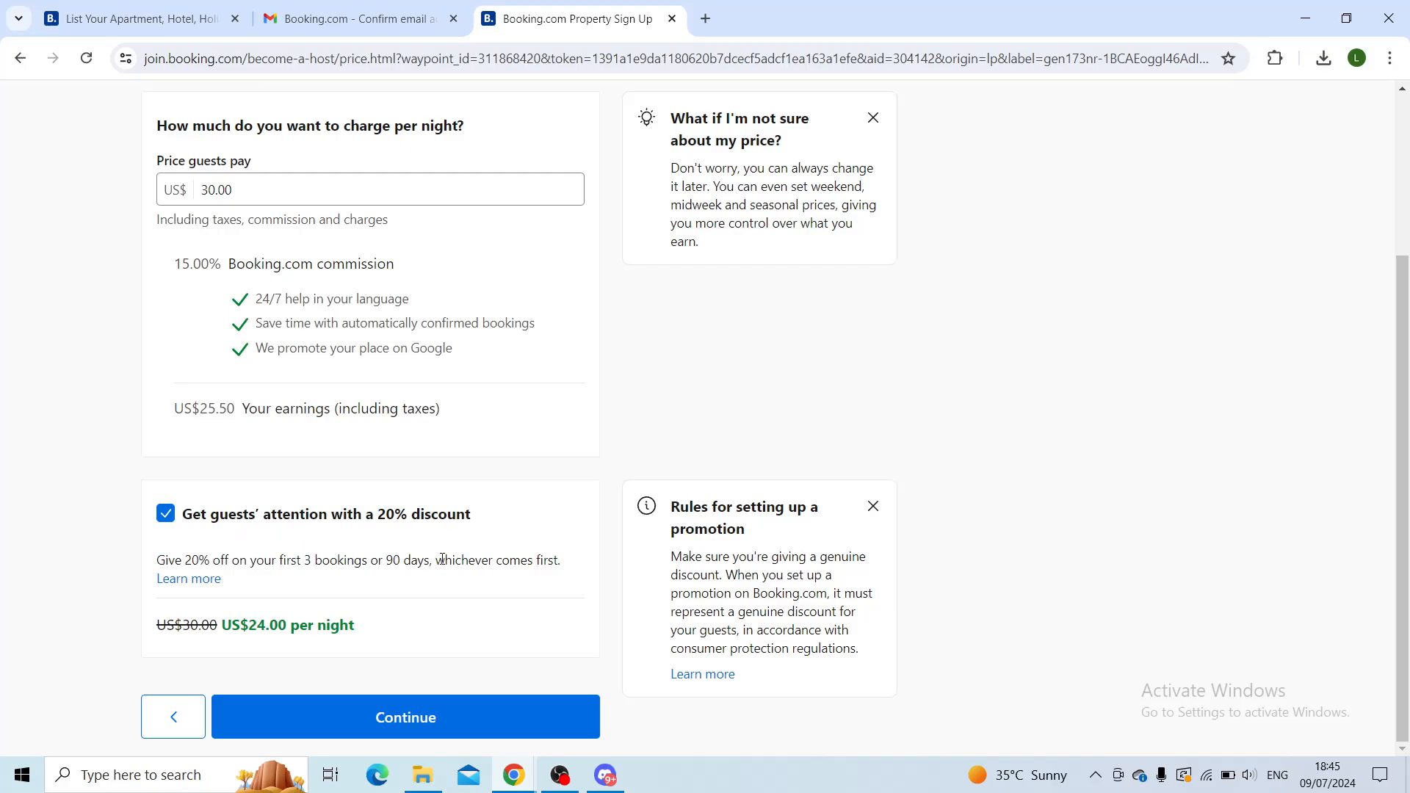
right_click(261, 626)
key(Escape)
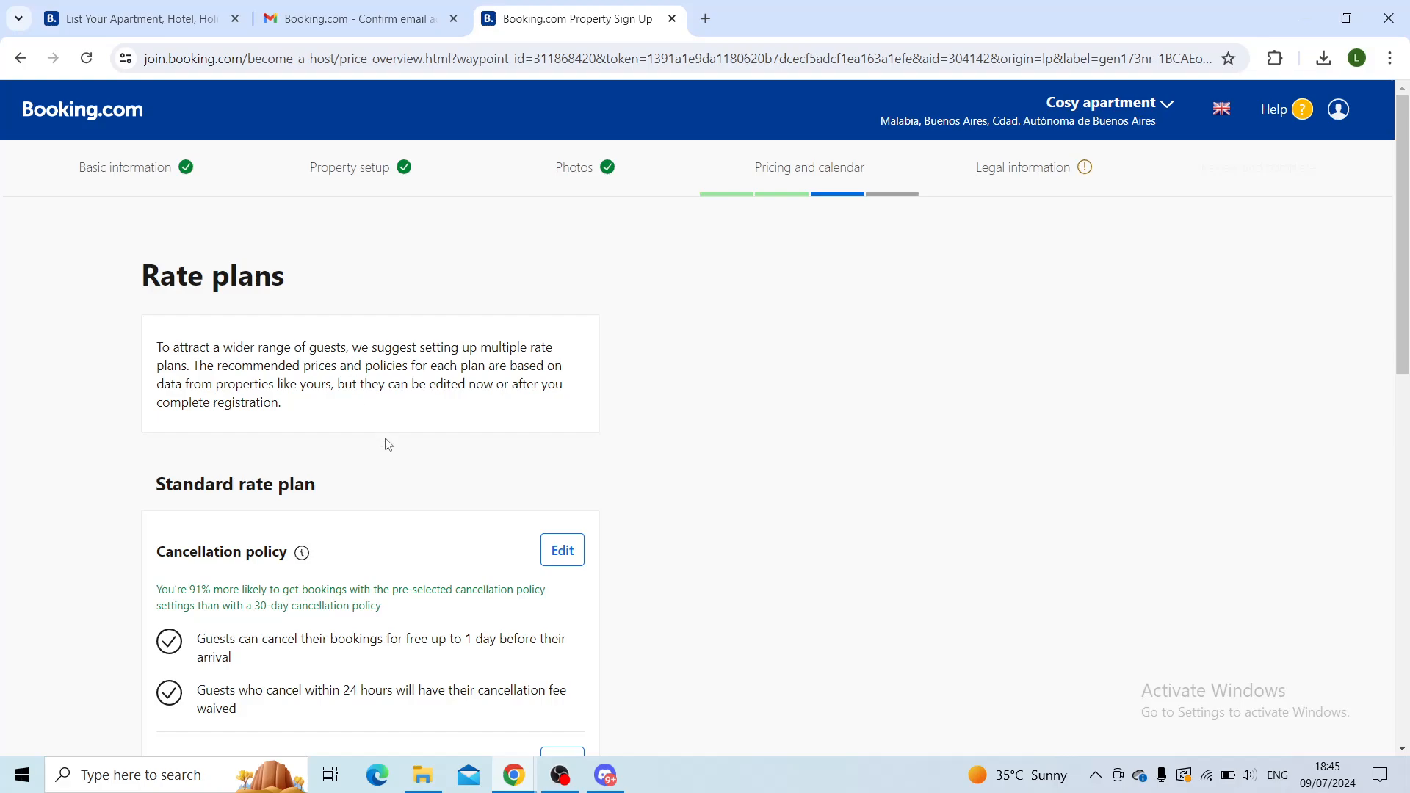
- Review the standard rate plan's cancellation policy and its price-per-group-size discounts, leaving them as they are
scroll(387, 438, down, 3)
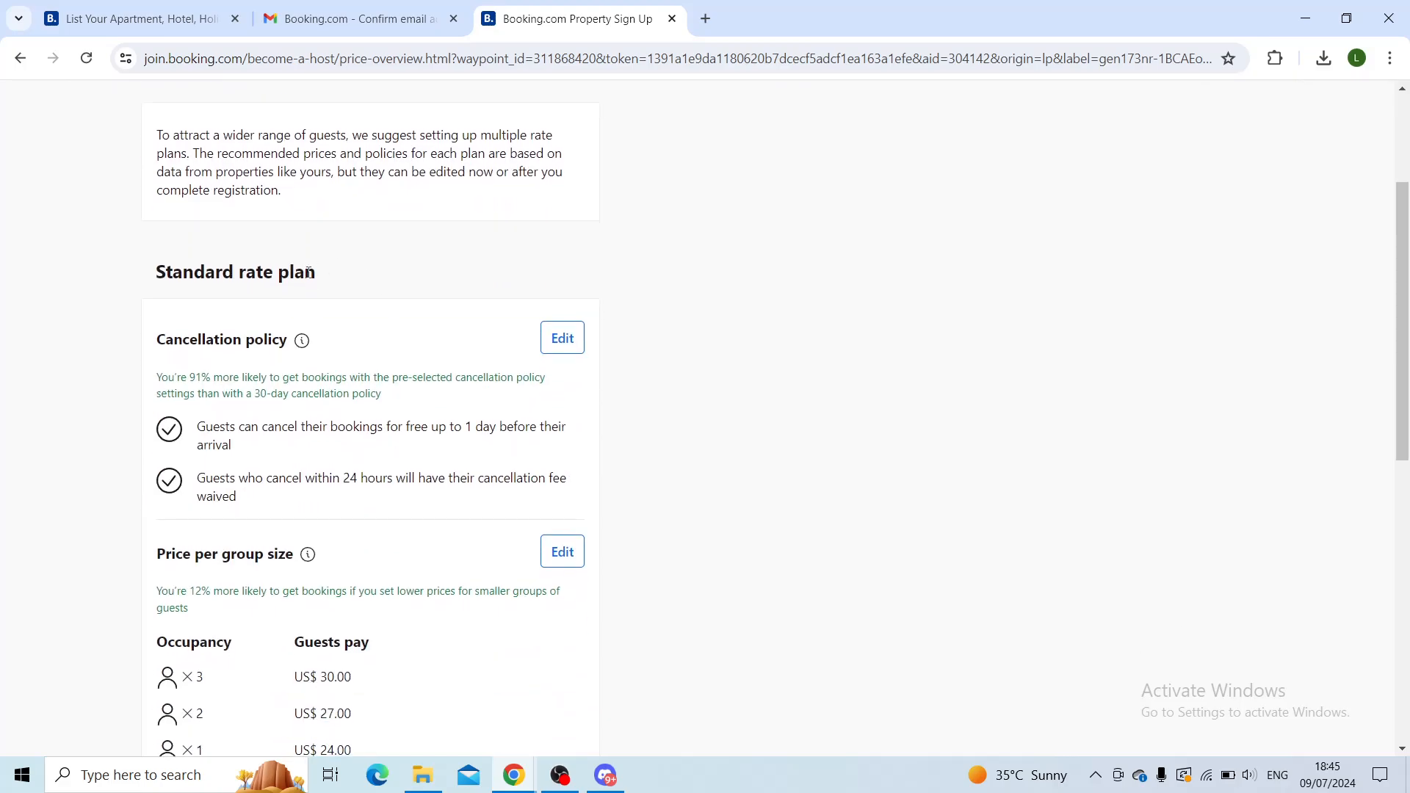
drag(441, 395, 338, 374)
click(338, 374)
scroll(381, 371, down, 2)
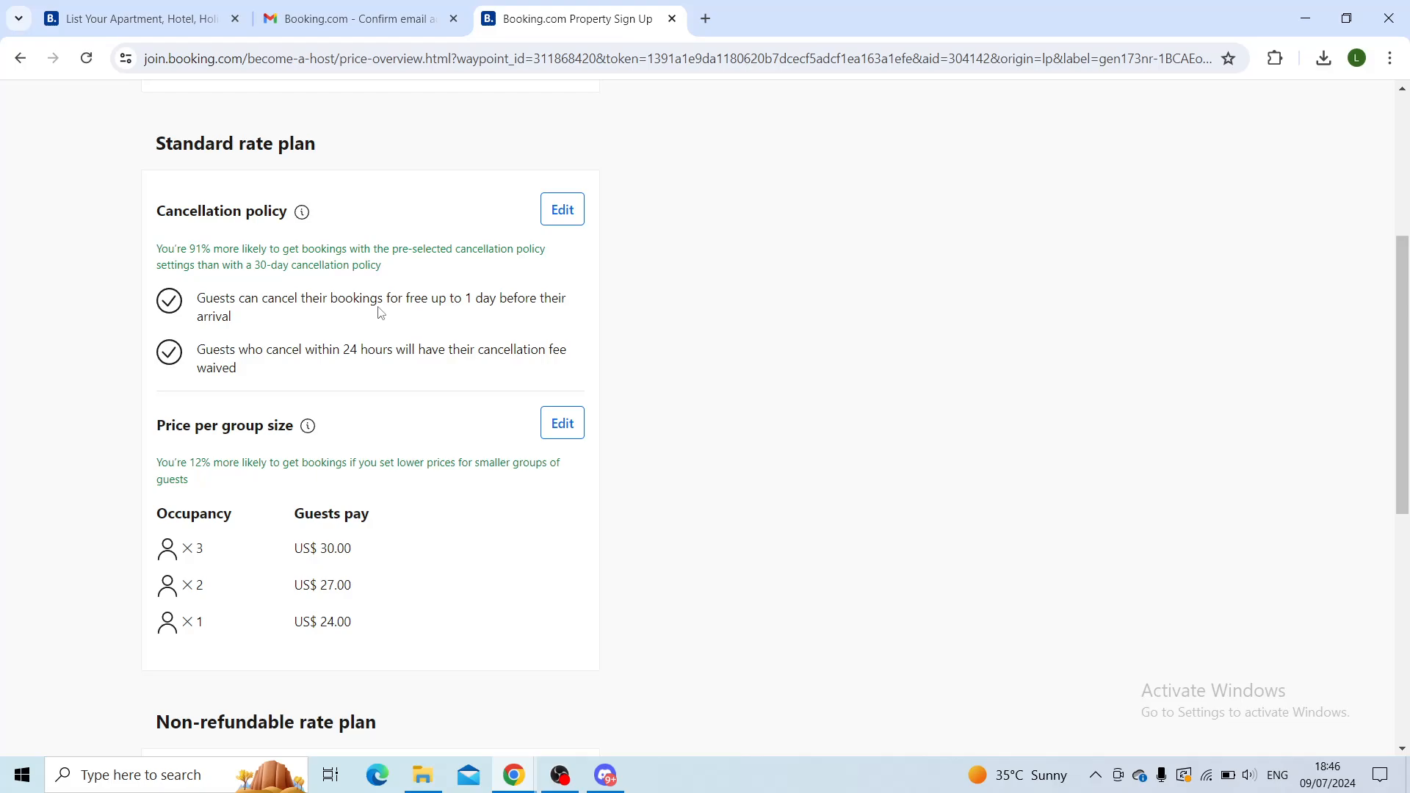
scroll(382, 312, down, 2)
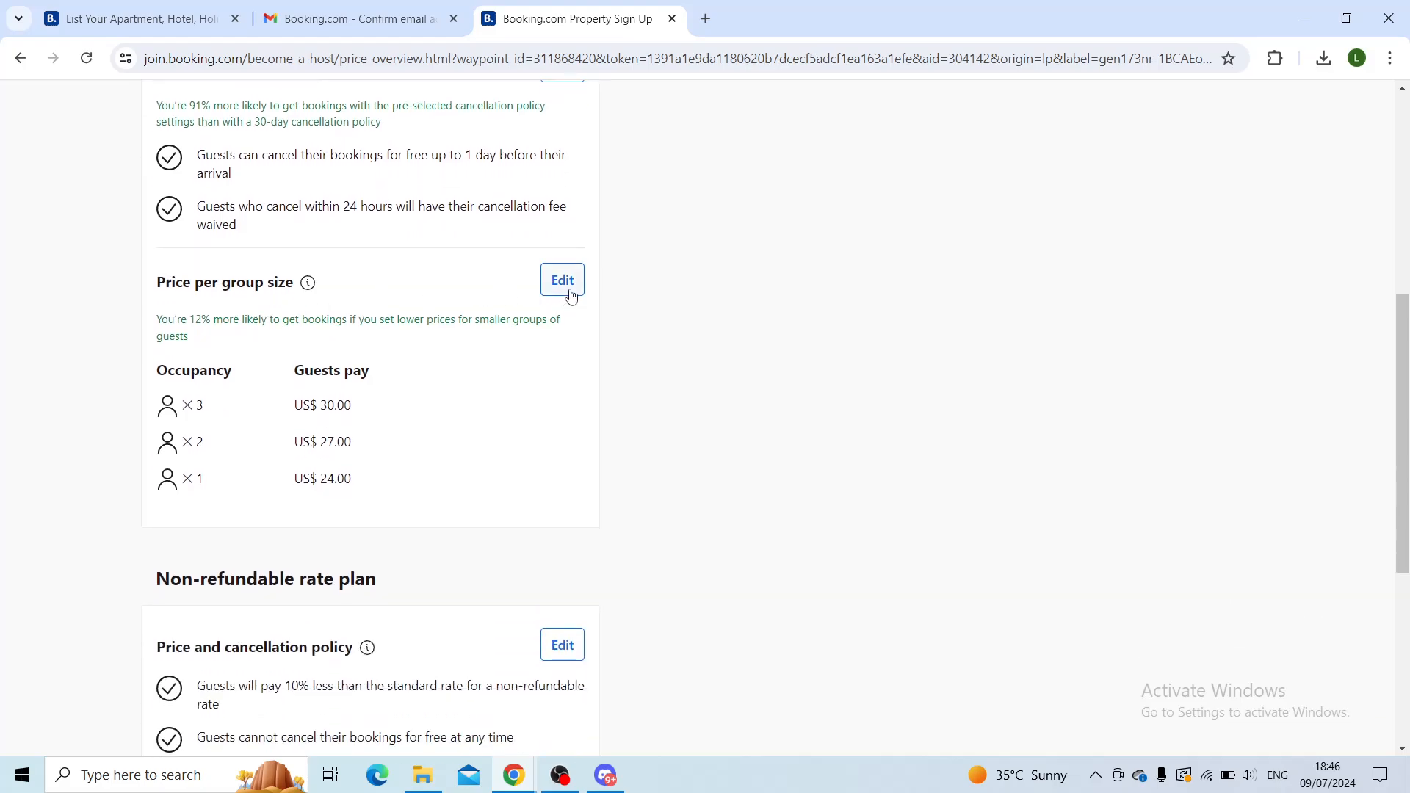
click(550, 286)
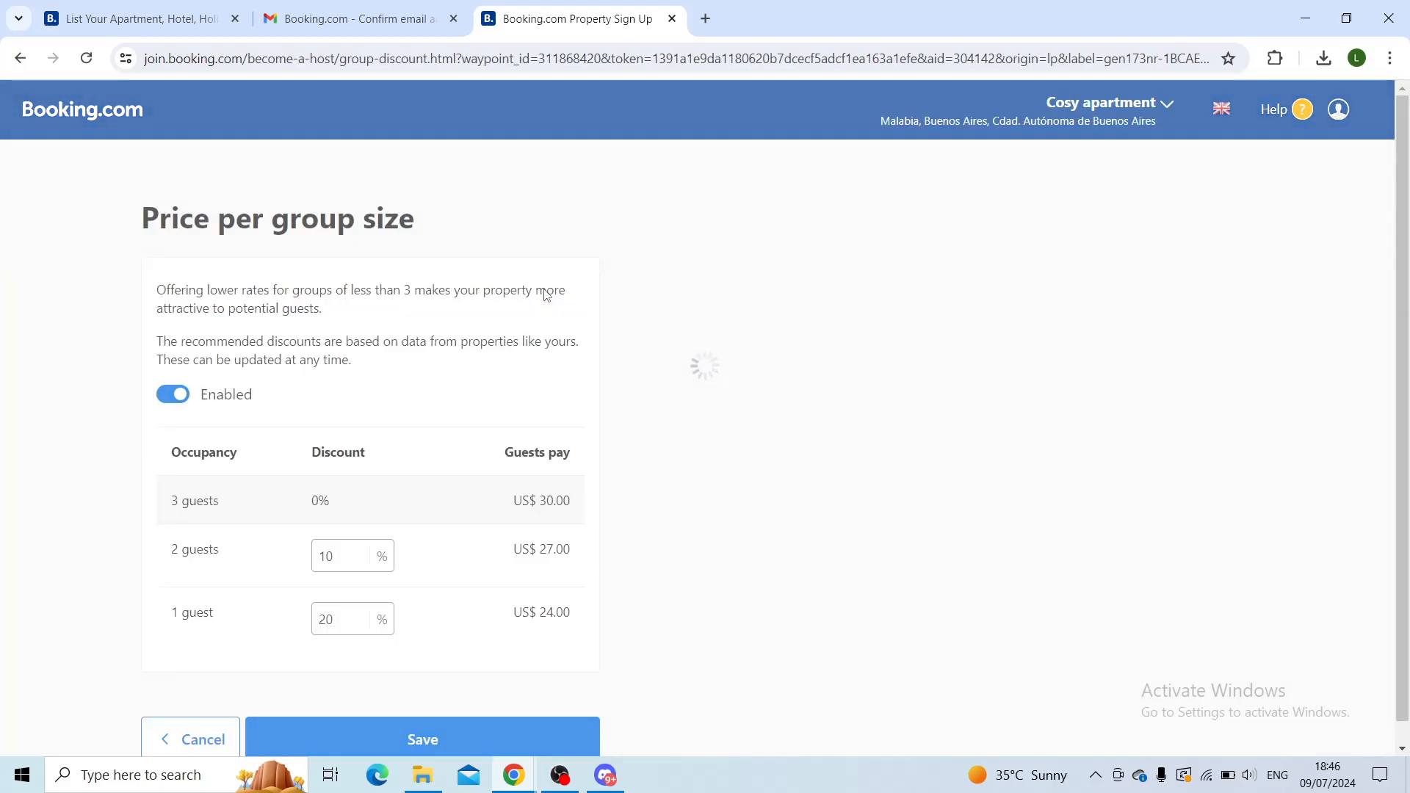
scroll(476, 474, down, 1)
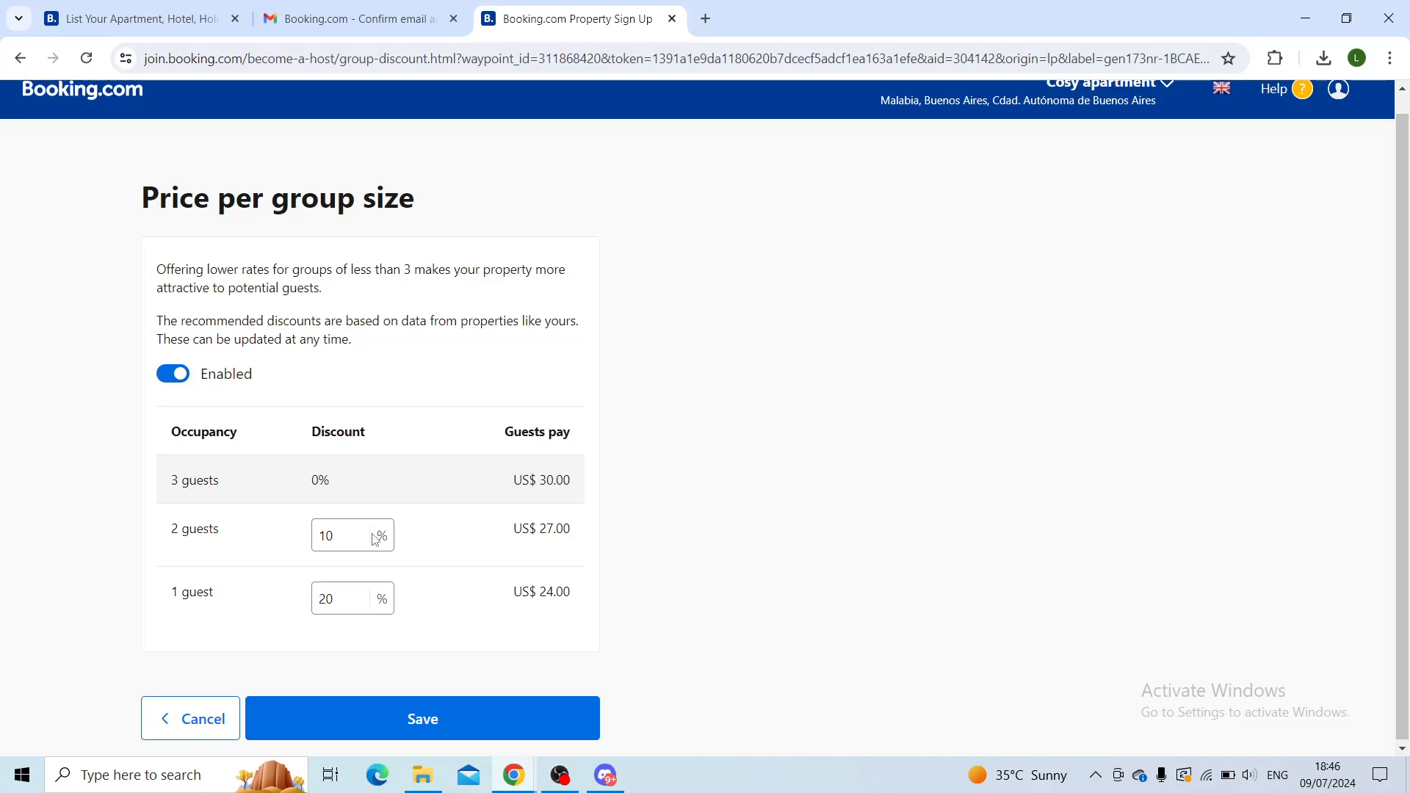
click(200, 719)
- Accept the suggested standard, non-refundable and weekly rate plans and continue to the availability settings
scroll(470, 511, down, 10)
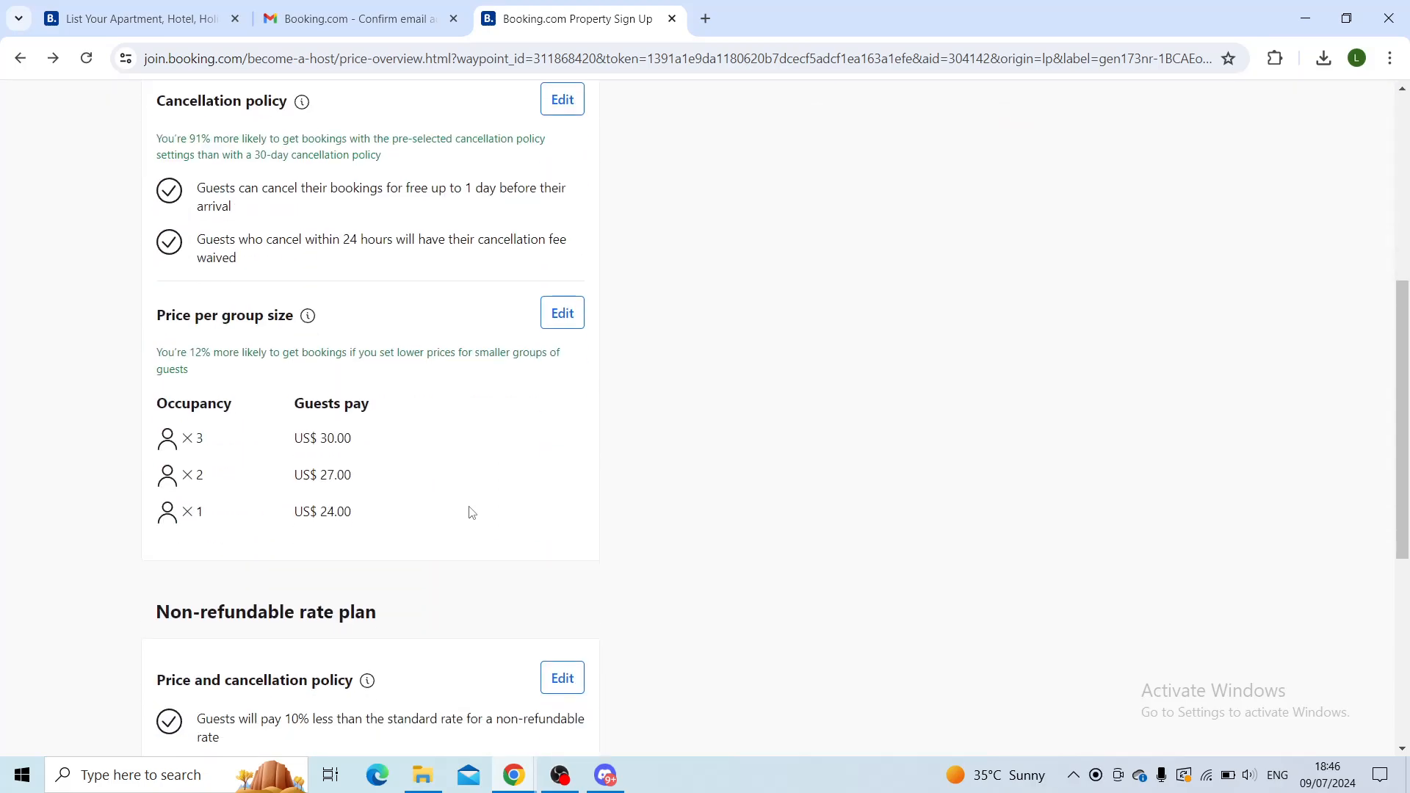
scroll(471, 512, down, 1)
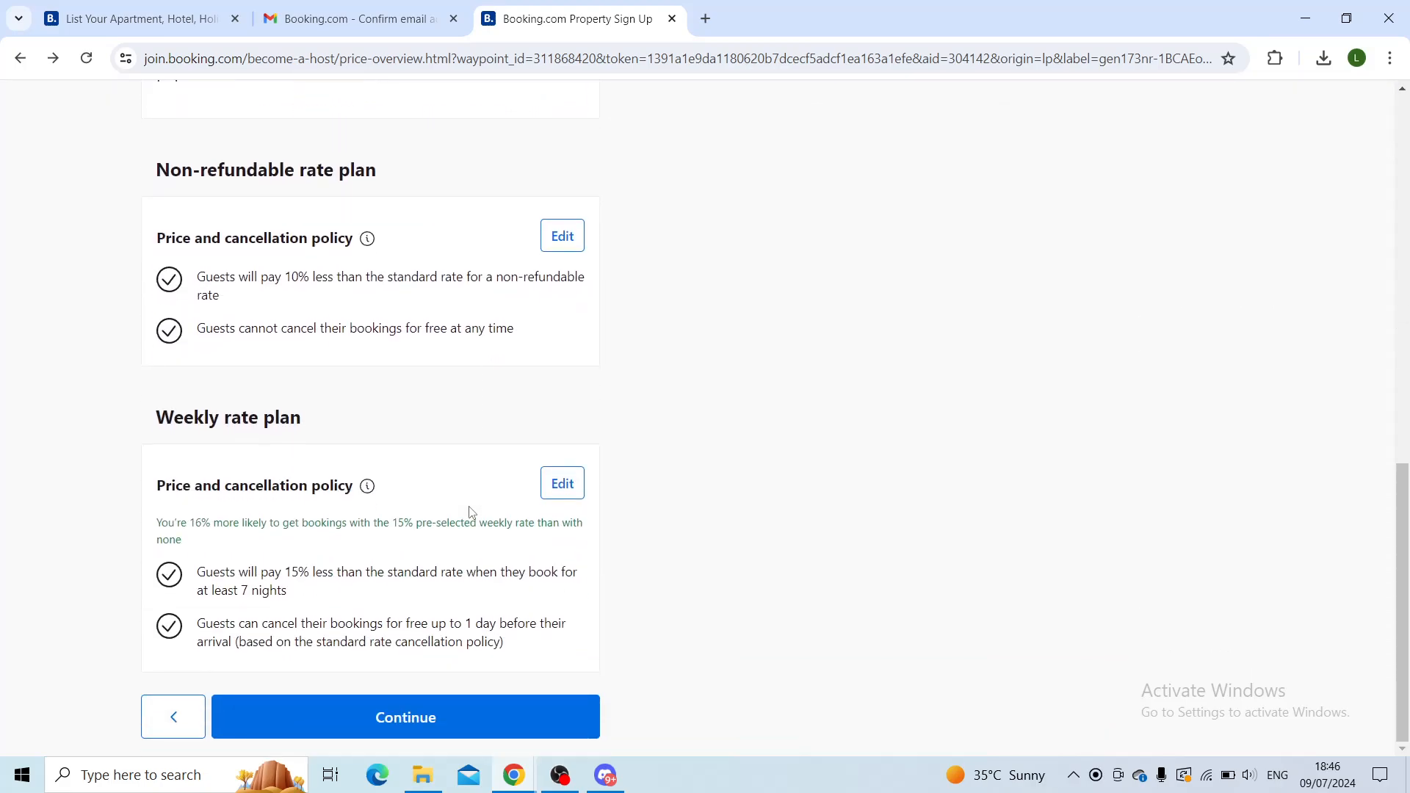
click(416, 722)
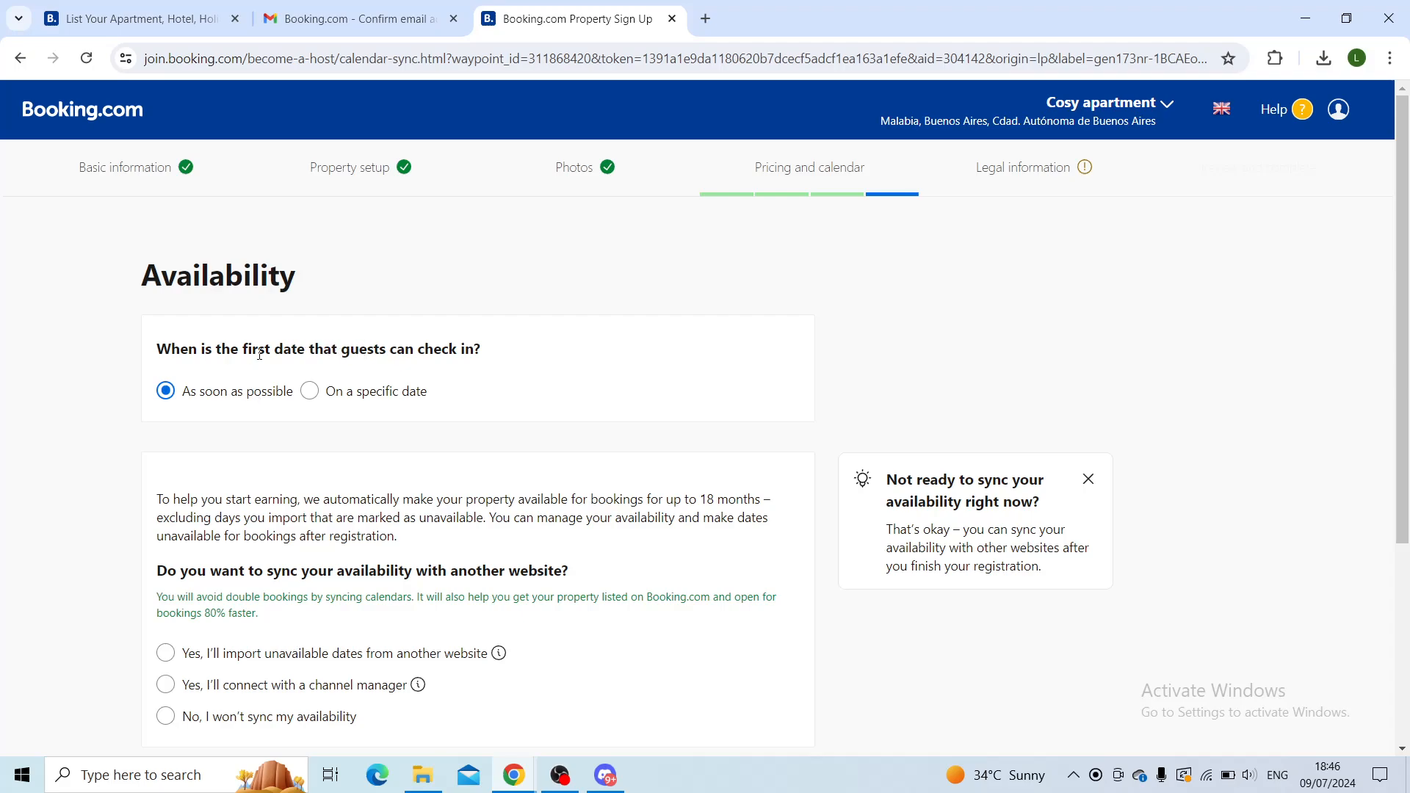
- Keep the first check-in date as soon as possible and choose not to sync availability with another website
drag(158, 348, 516, 365)
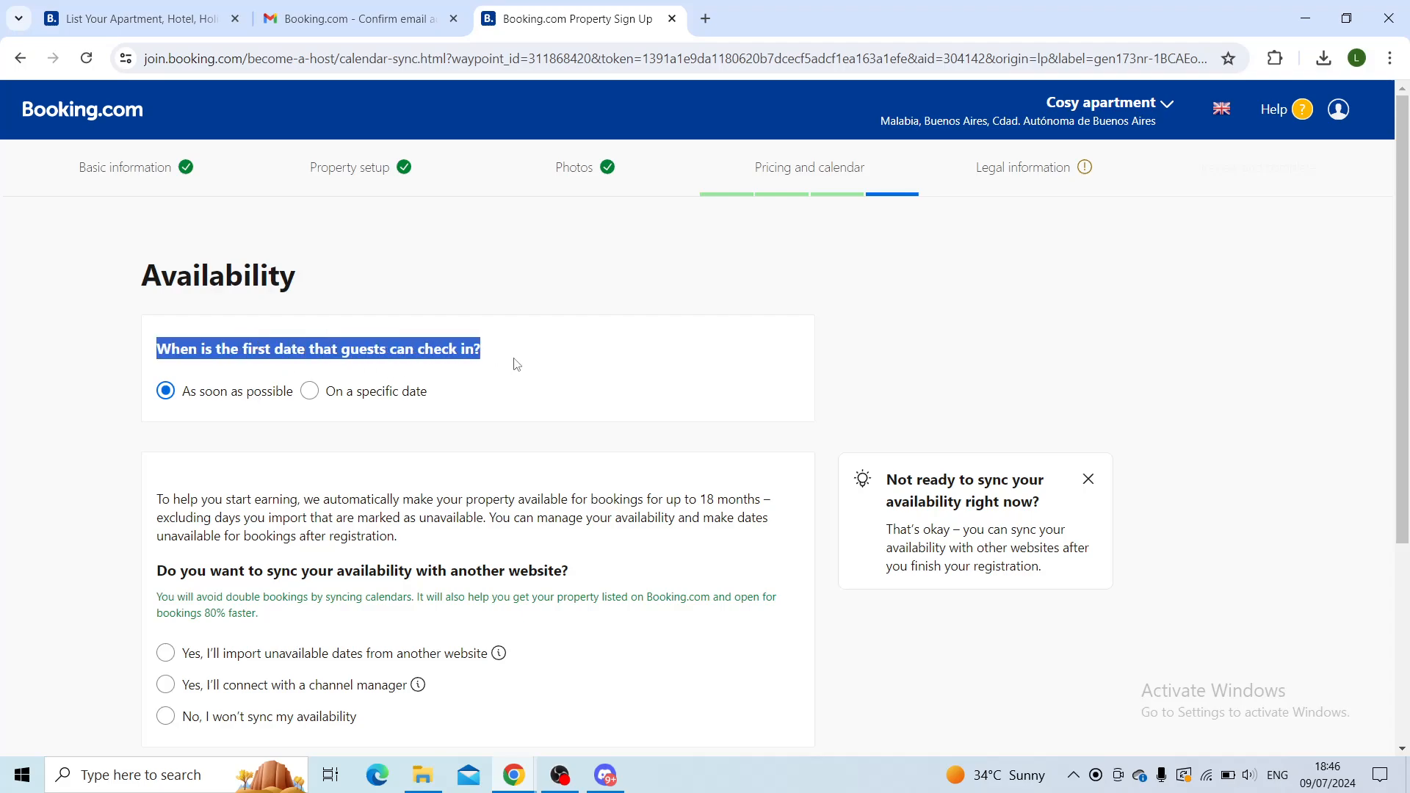
click(514, 366)
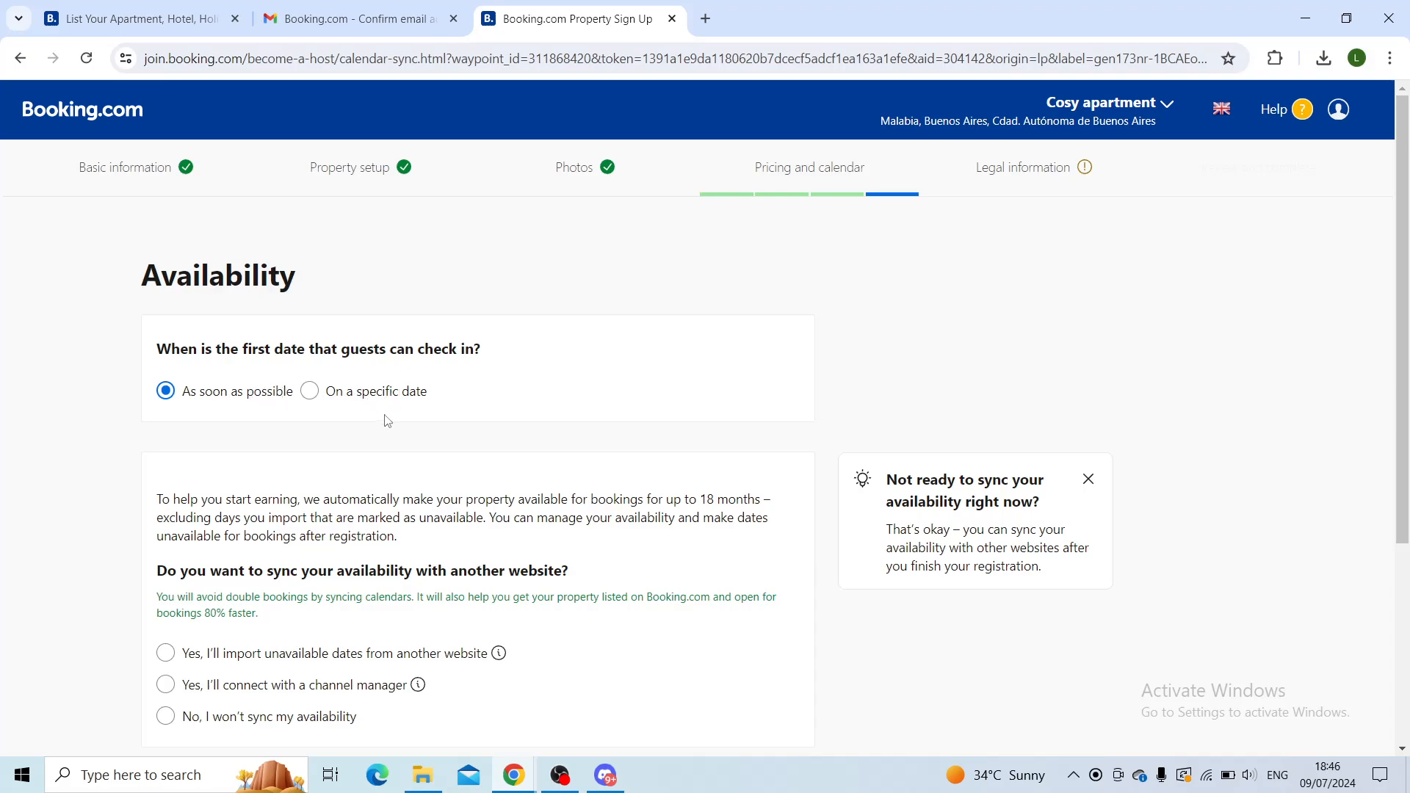
scroll(388, 423, down, 1)
scroll(387, 423, down, 2)
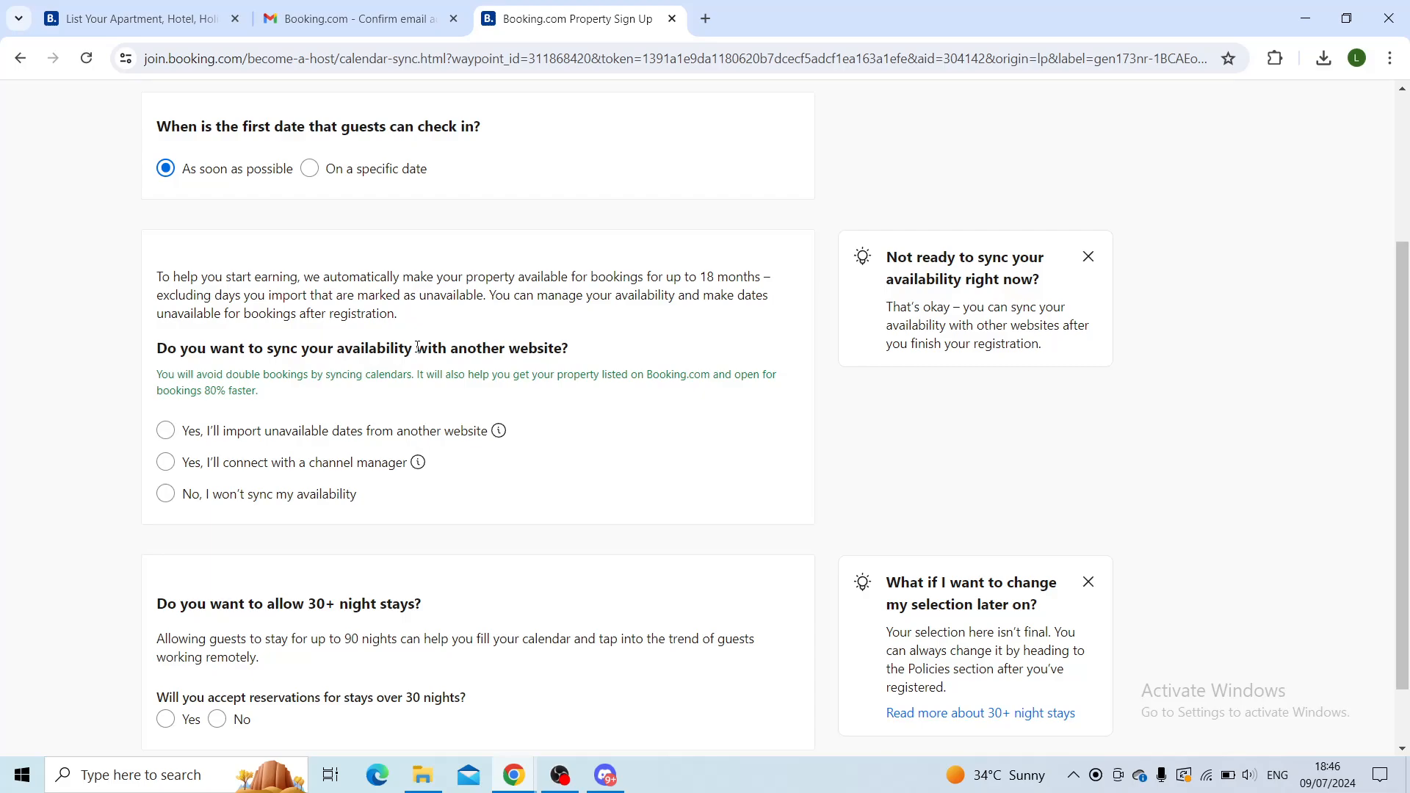
scroll(523, 450, down, 1)
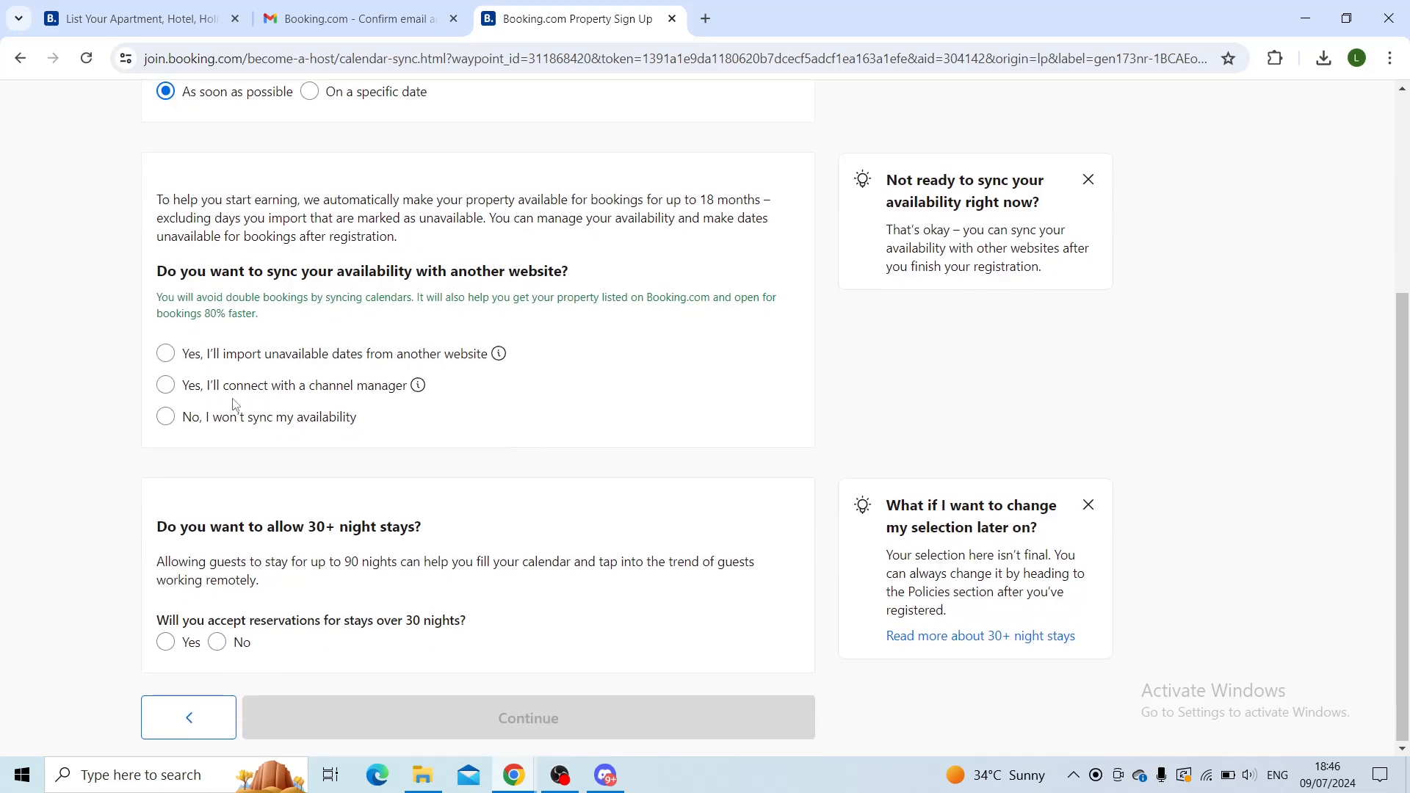
click(167, 418)
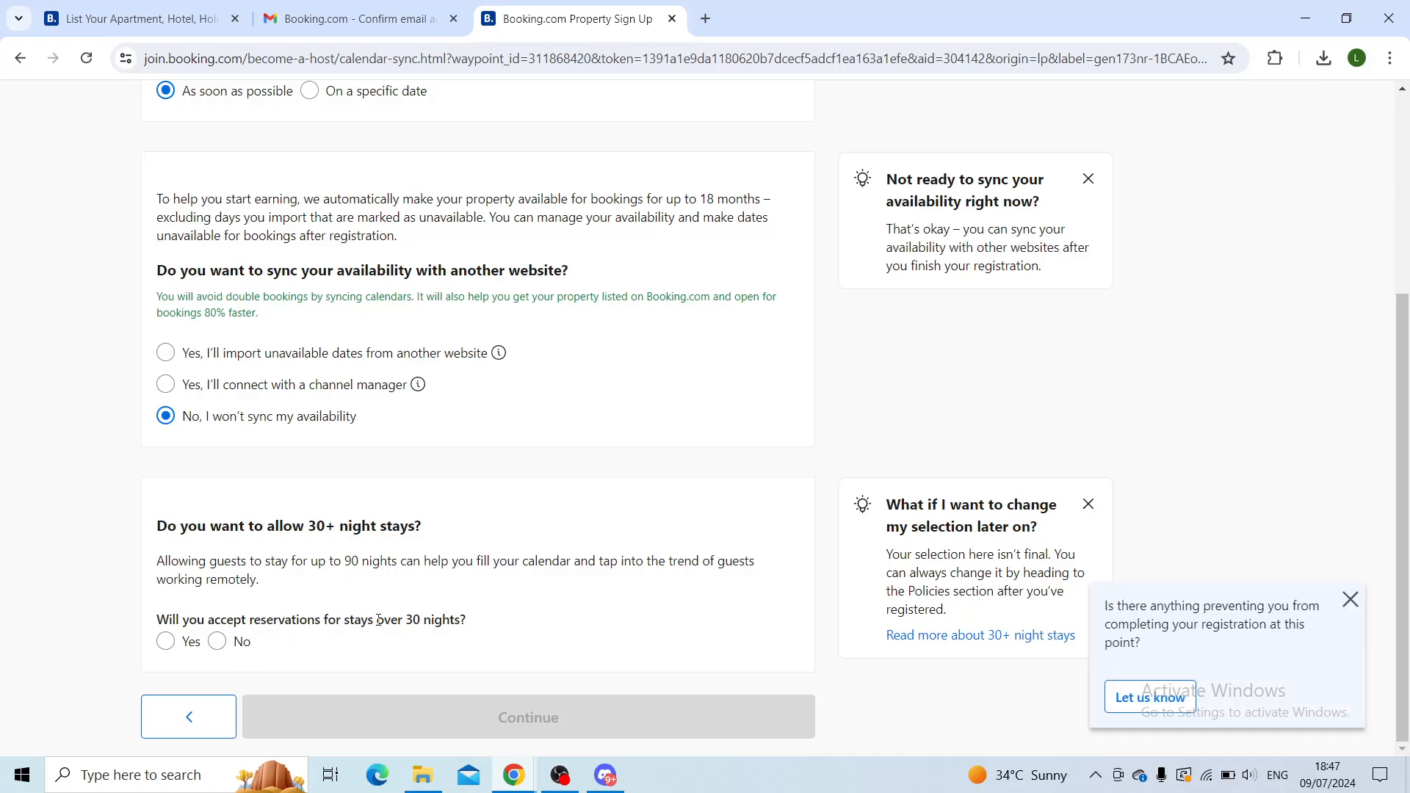
- Accept reservations over 30 nights with a maximum stay of 90 nights and continue to the legal information
click(169, 645)
scroll(558, 623, down, 1)
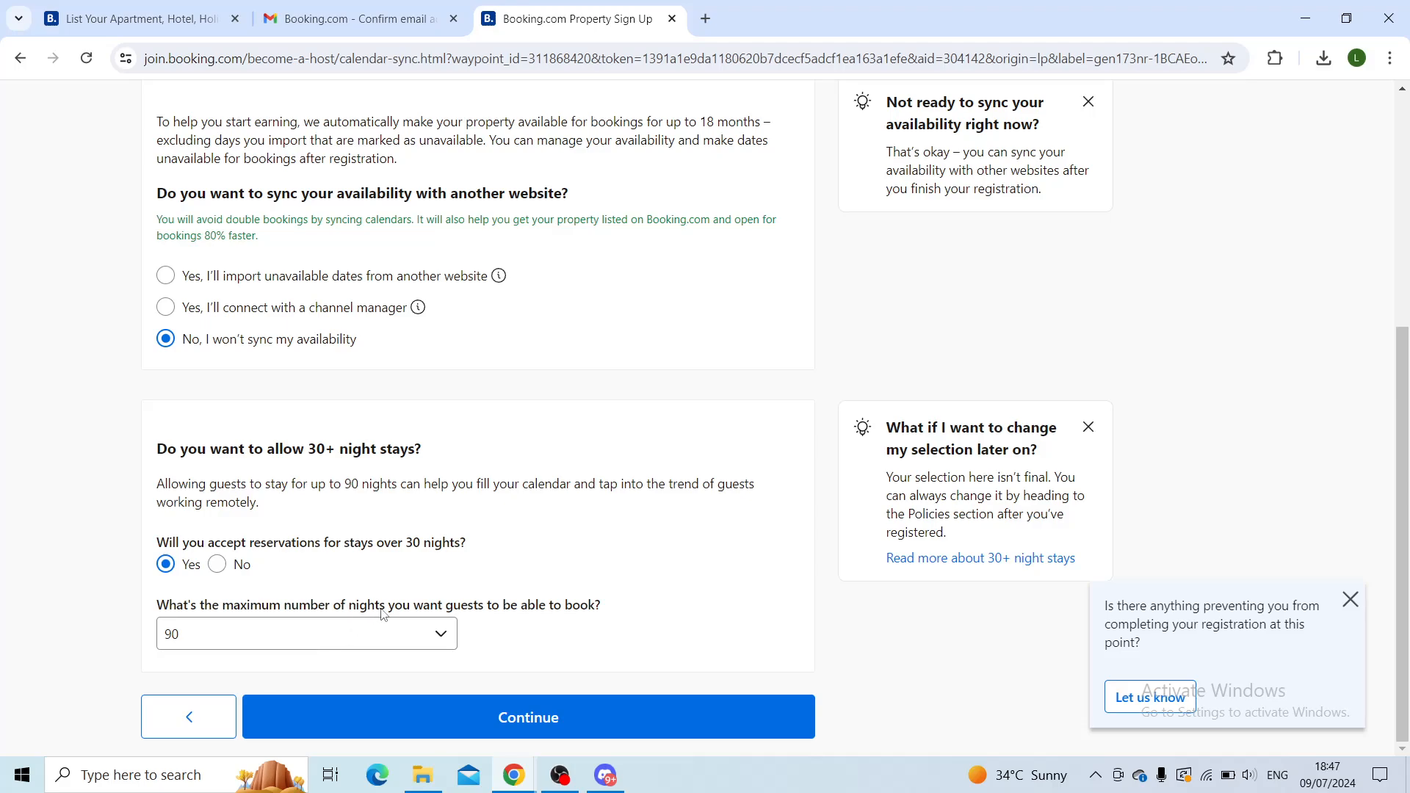
click(443, 636)
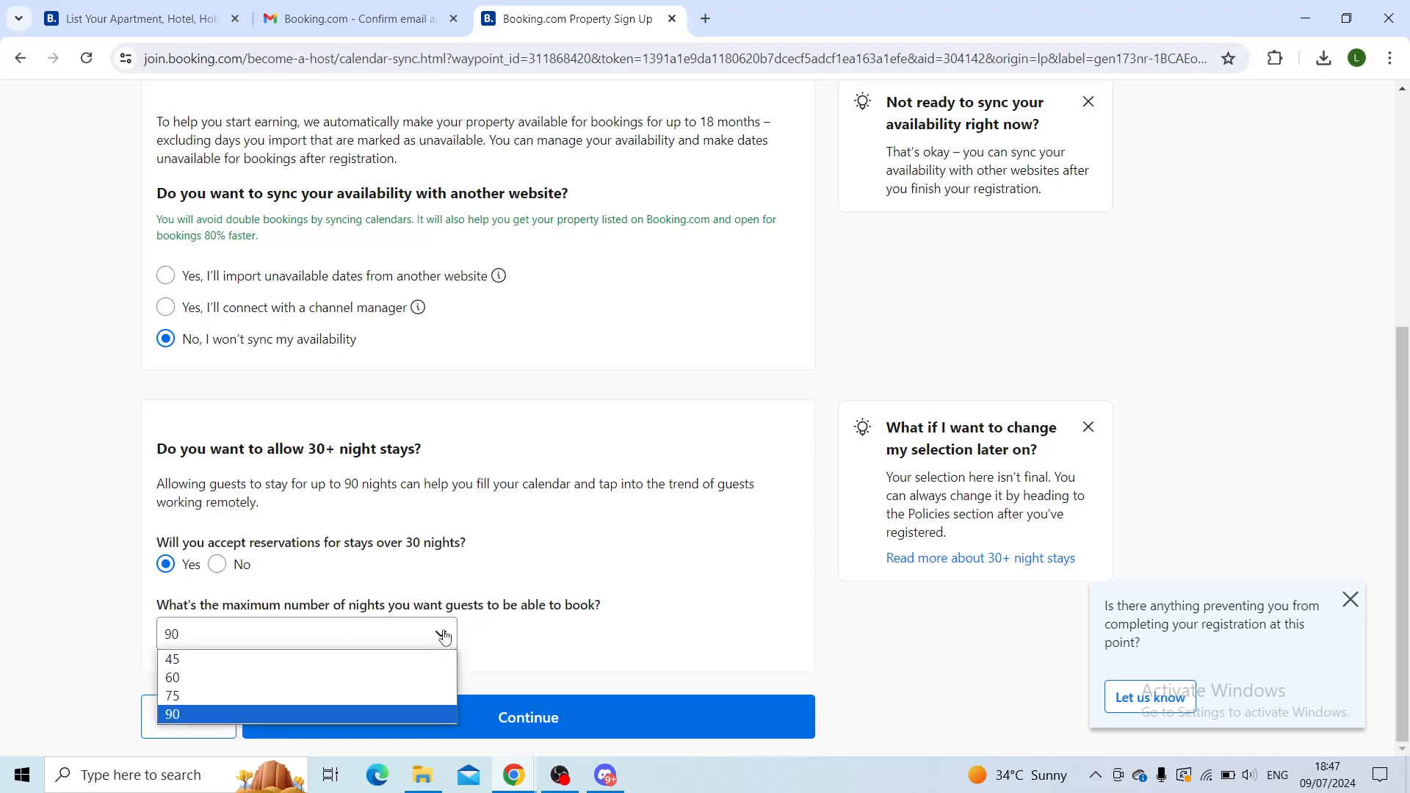
click(293, 714)
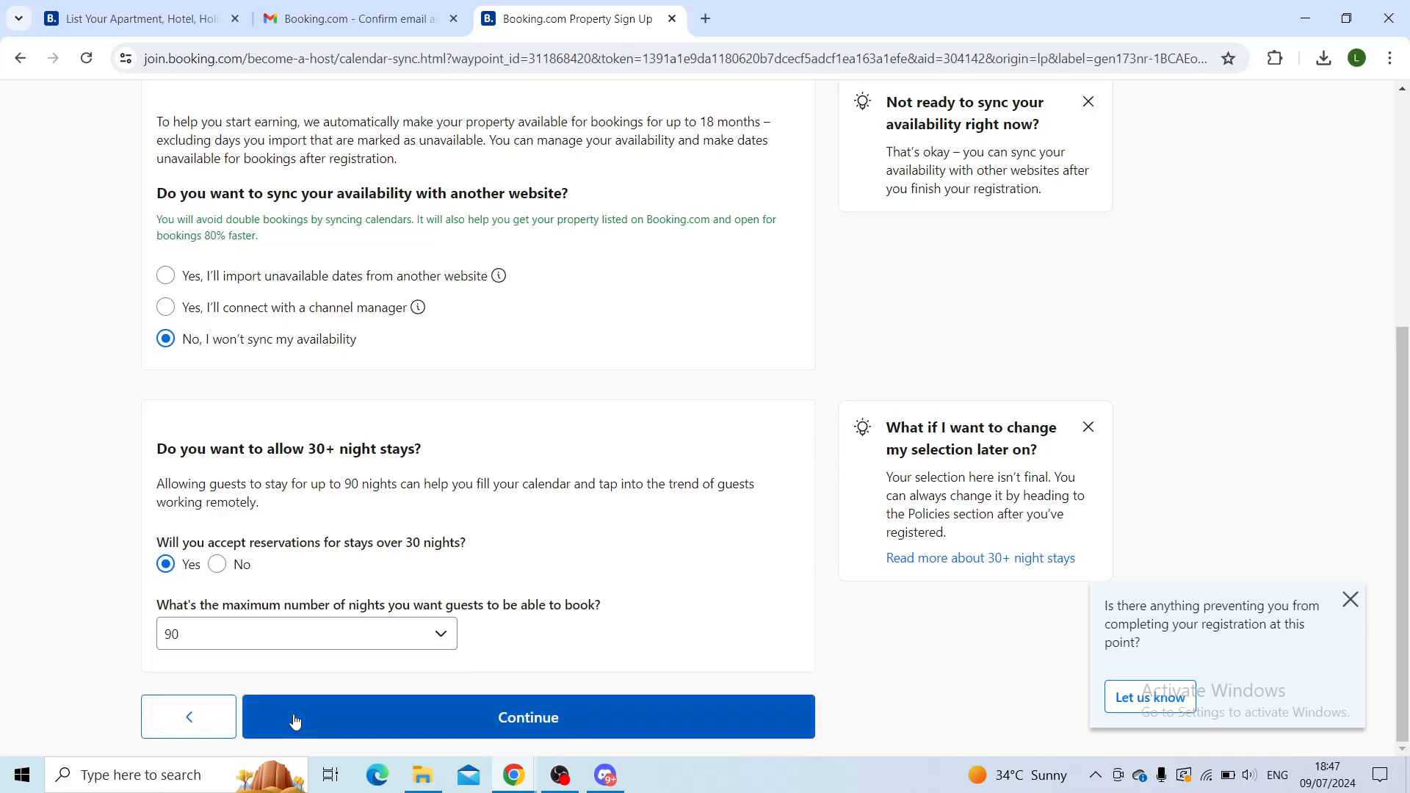
click(493, 704)
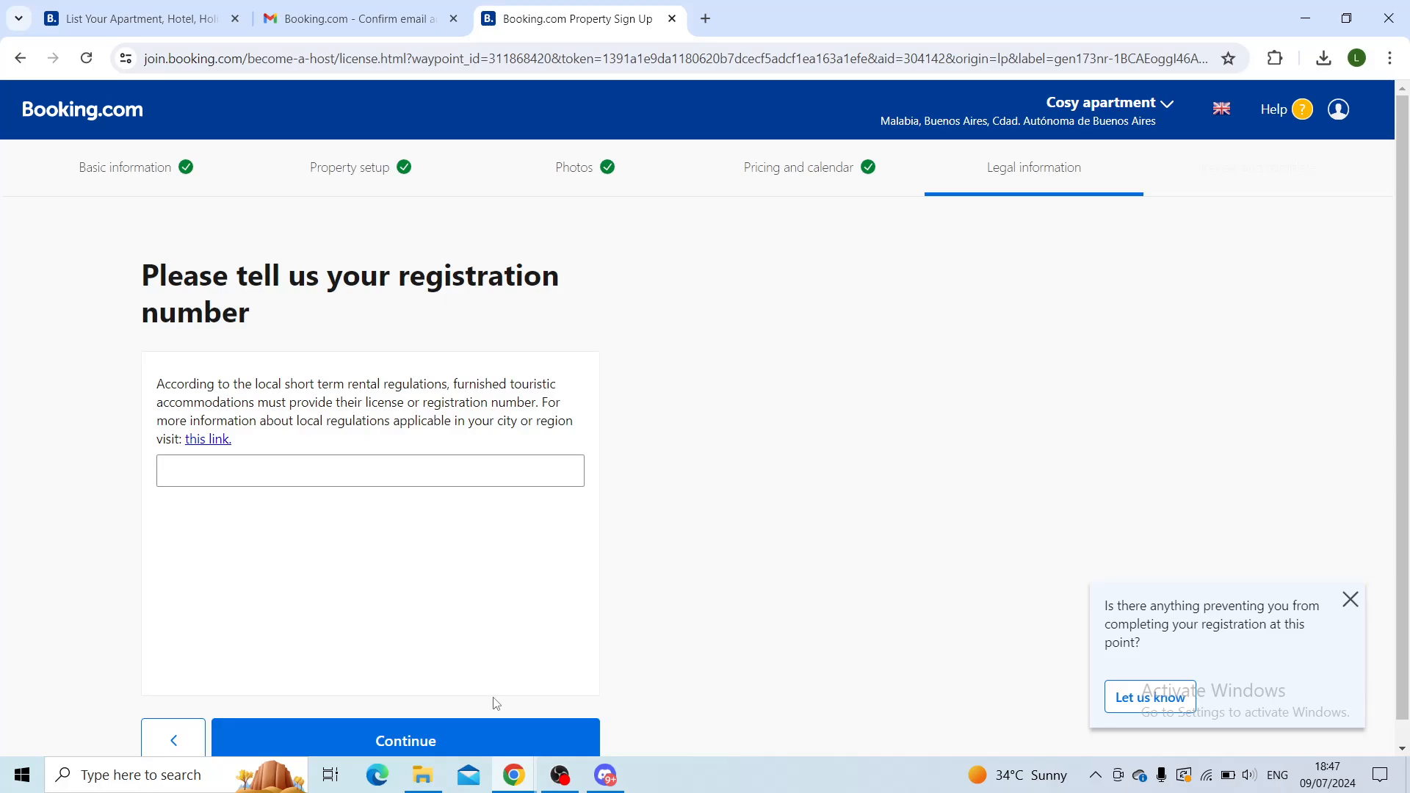
scroll(491, 703, down, 1)
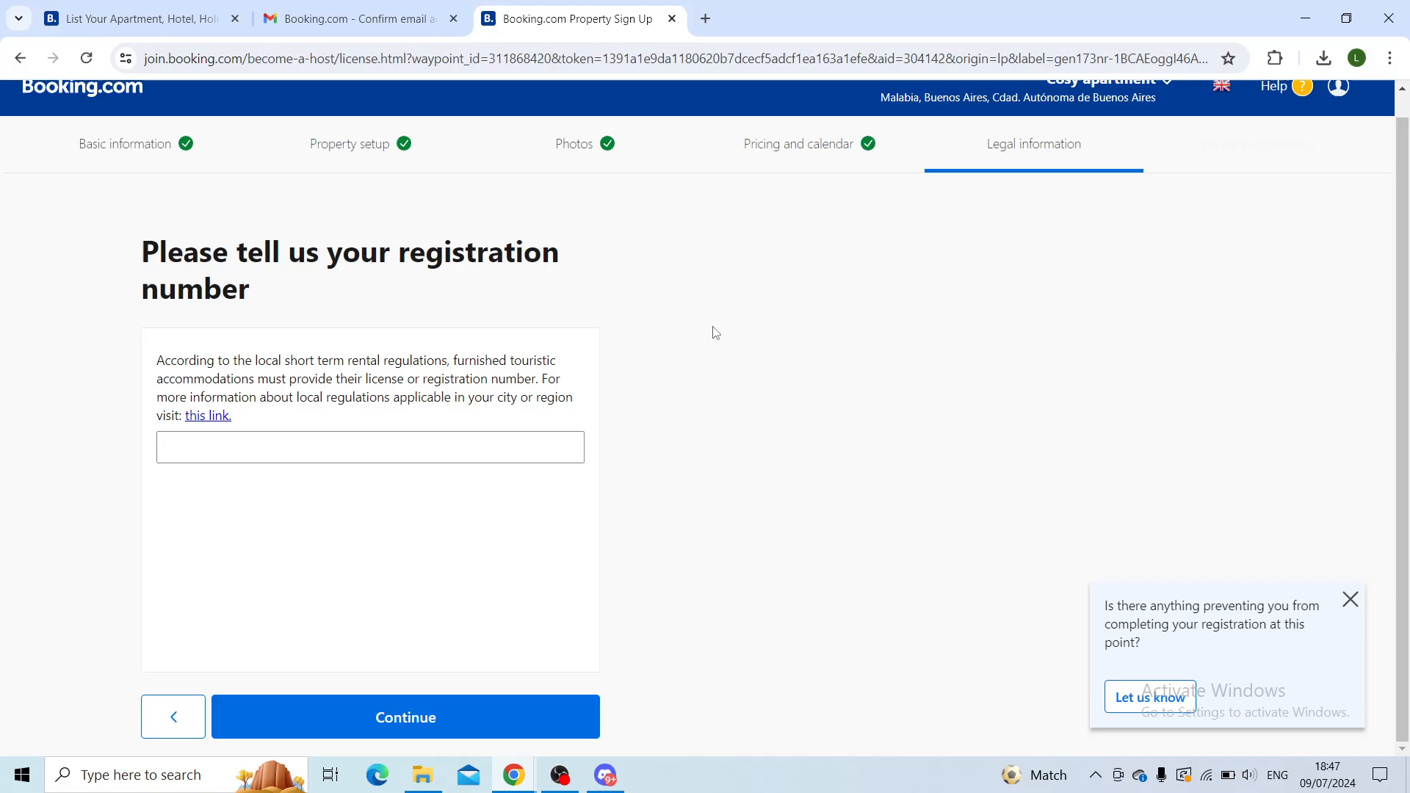
click(301, 449)
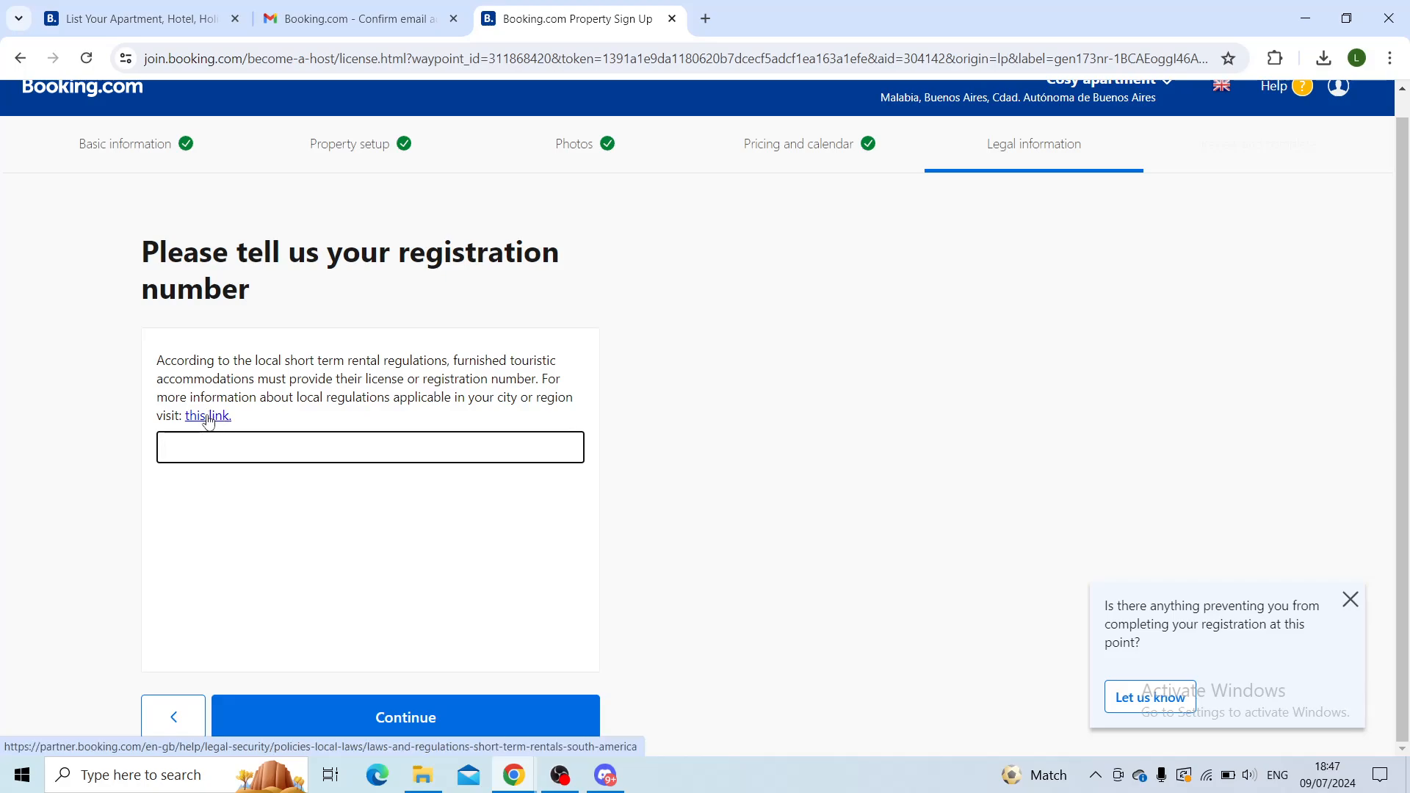
click(623, 340)
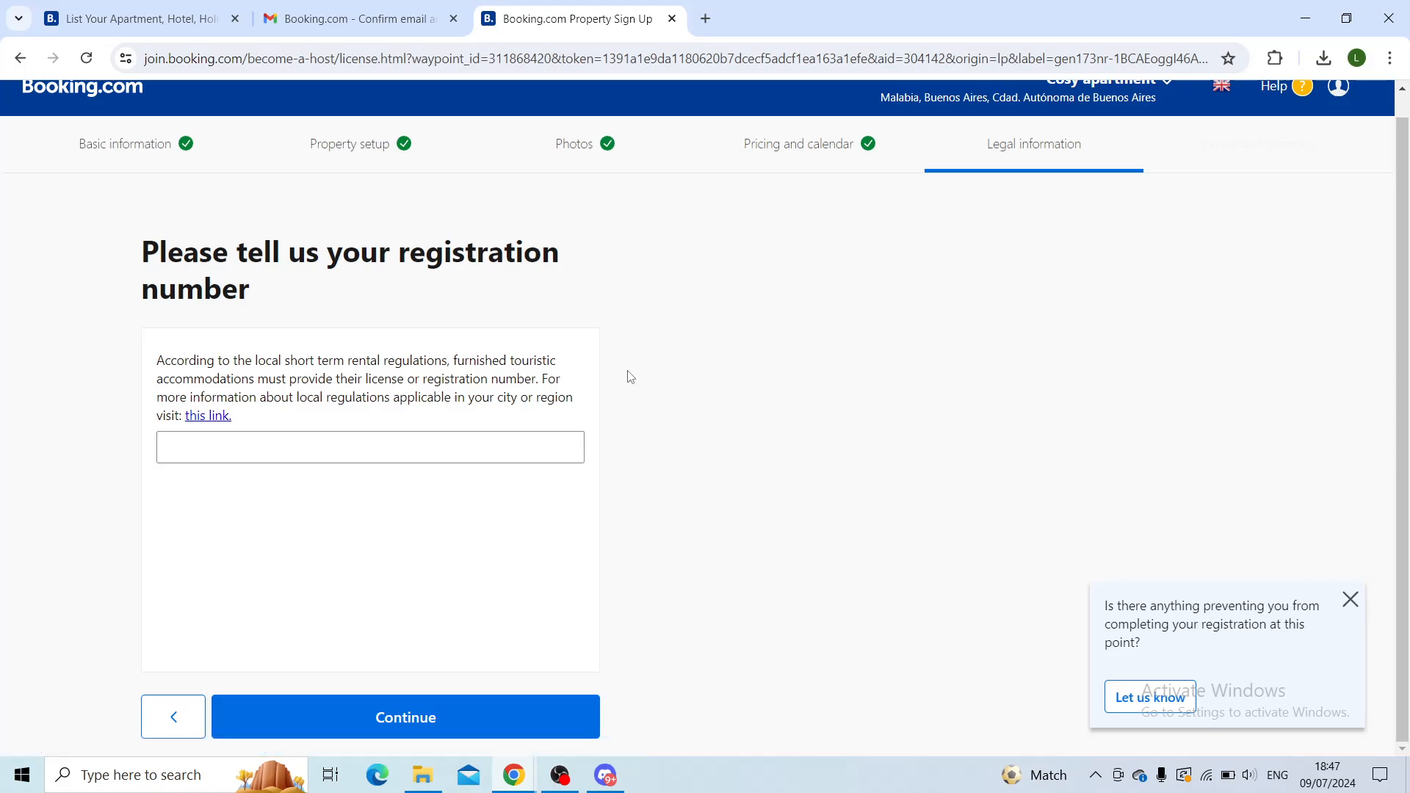
scroll(631, 377, up, 1)
scroll(631, 377, down, 1)
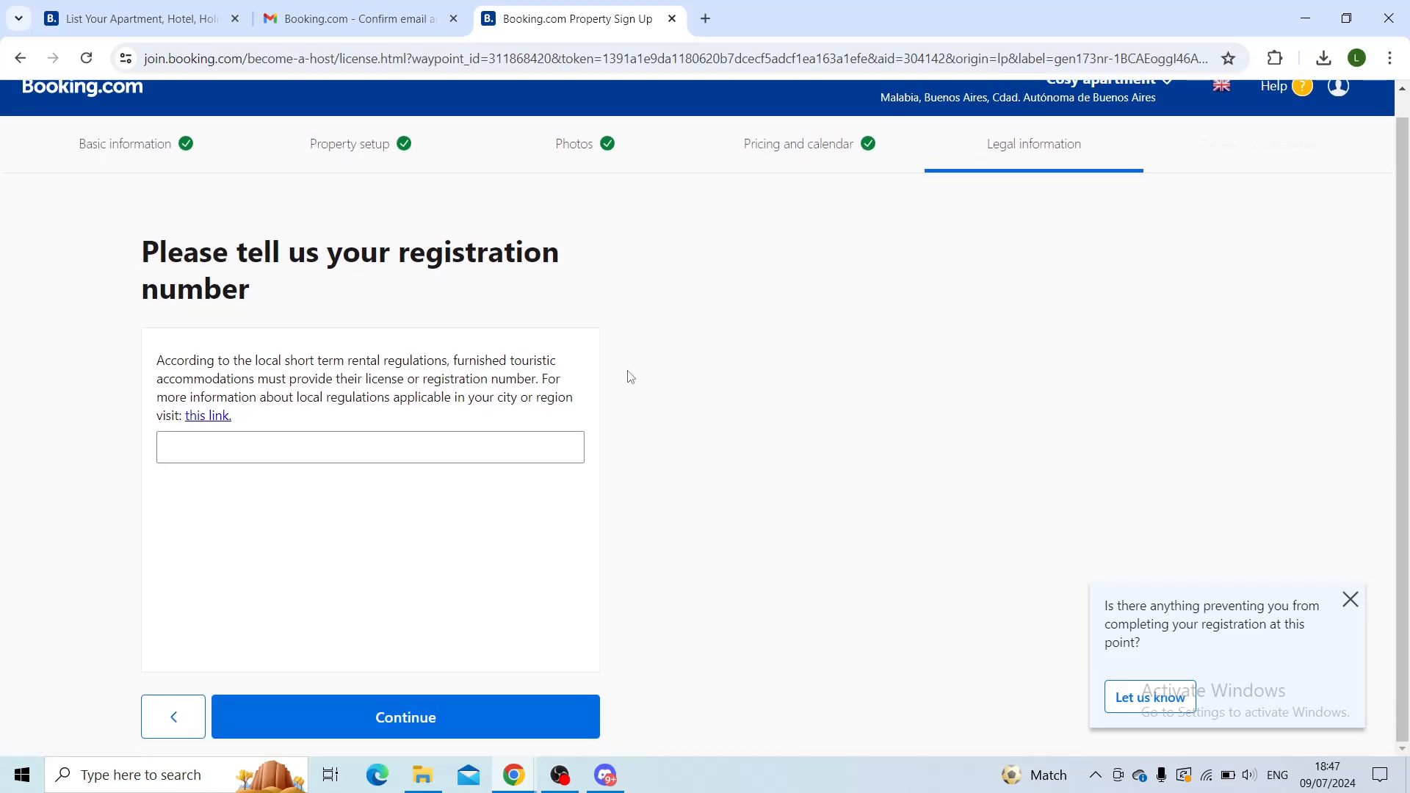